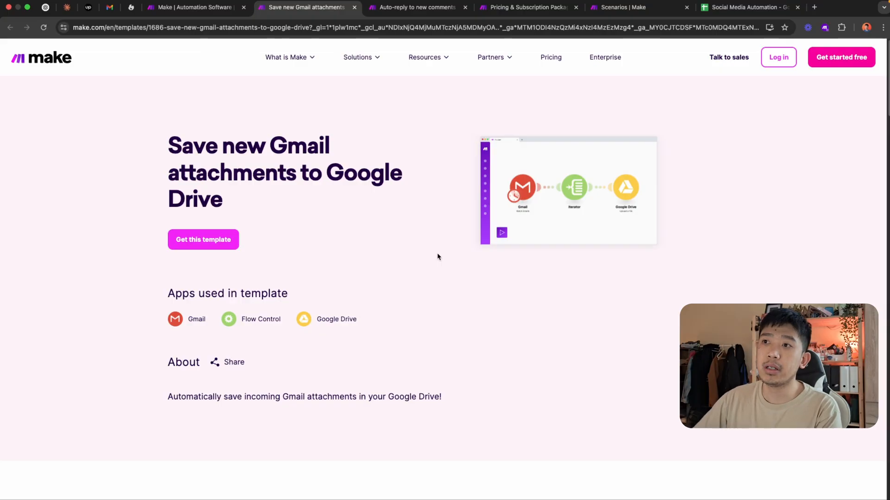
Review the Instagram comment auto-reply template page and the Free and Core plans on Make's pricing page
{"action": "left_click", "coordinate": [413, 7]}
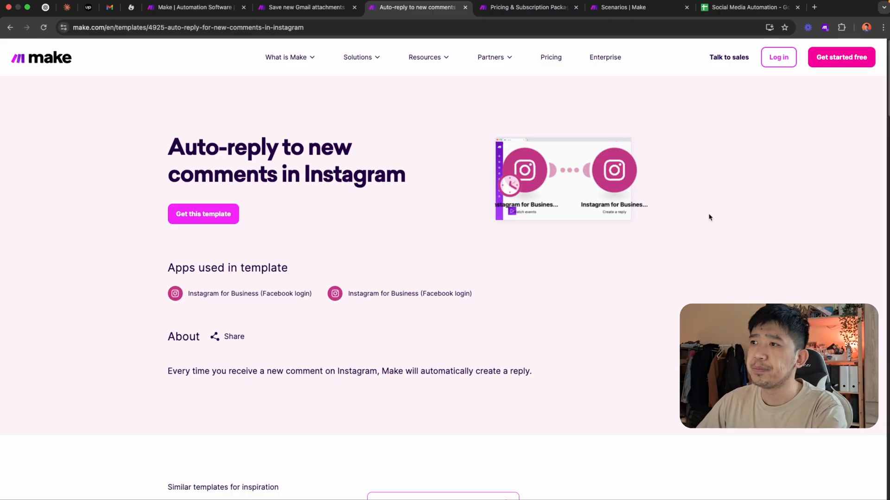
{"action": "left_click", "coordinate": [526, 7]}
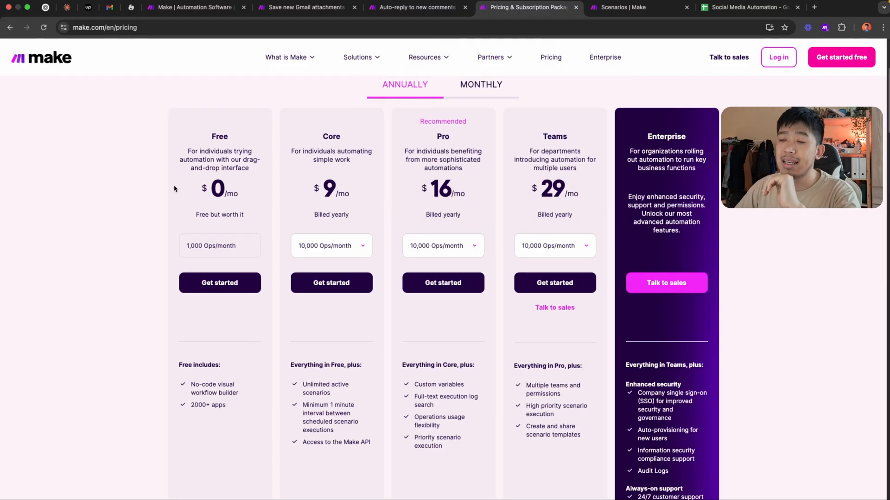
{"action": "scroll", "coordinate": [150, 202], "scroll_direction": "down", "scroll_amount": 1}
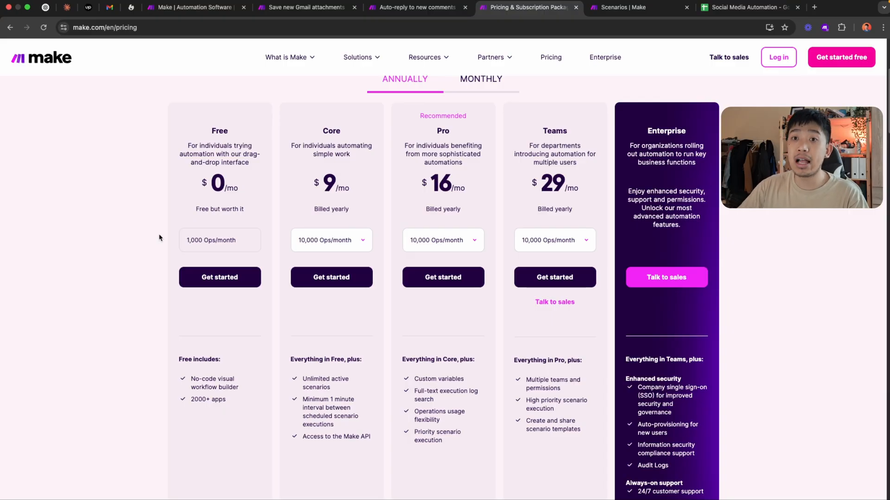
{"action": "double_click", "coordinate": [164, 234]}
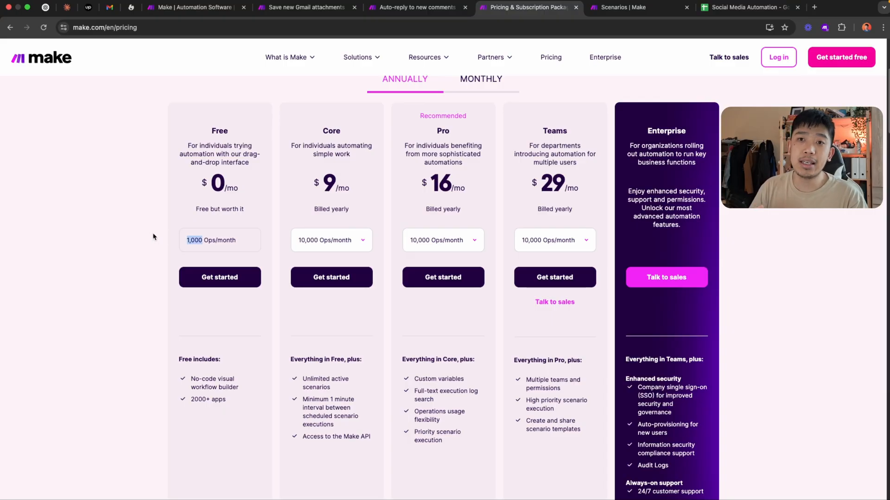
{"action": "left_click", "coordinate": [153, 237]}
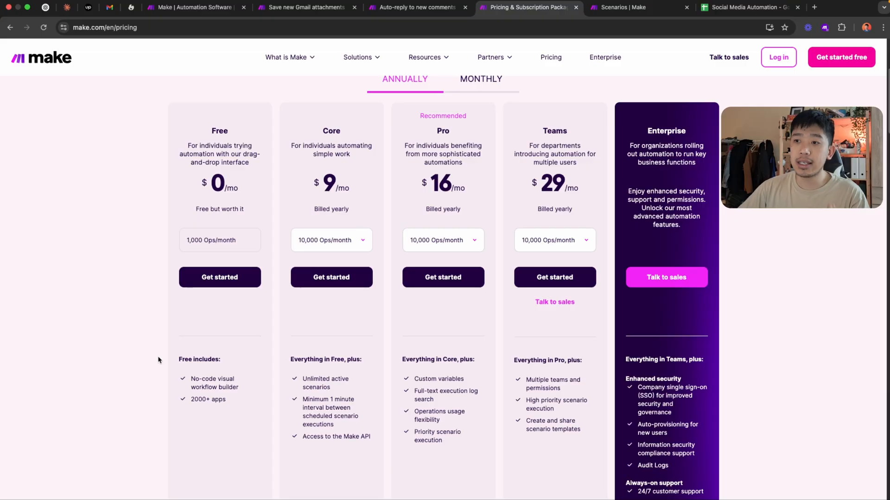
{"action": "left_click_drag", "start_coordinate": [319, 133], "coordinate": [352, 136]}
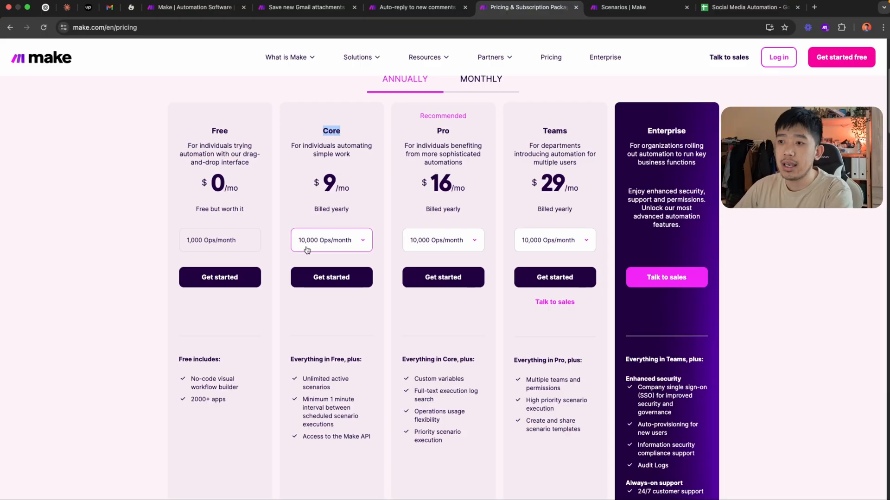
{"action": "left_click", "coordinate": [290, 310]}
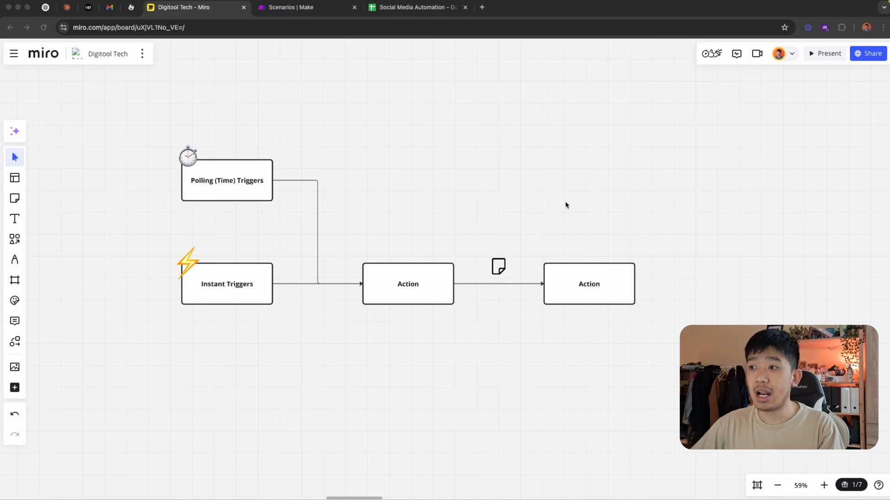
Examine the Polling (Time) Triggers and Instant Triggers boxes in the workflow diagram on the Digitool Tech Miro board
{"action": "left_click", "coordinate": [511, 197]}
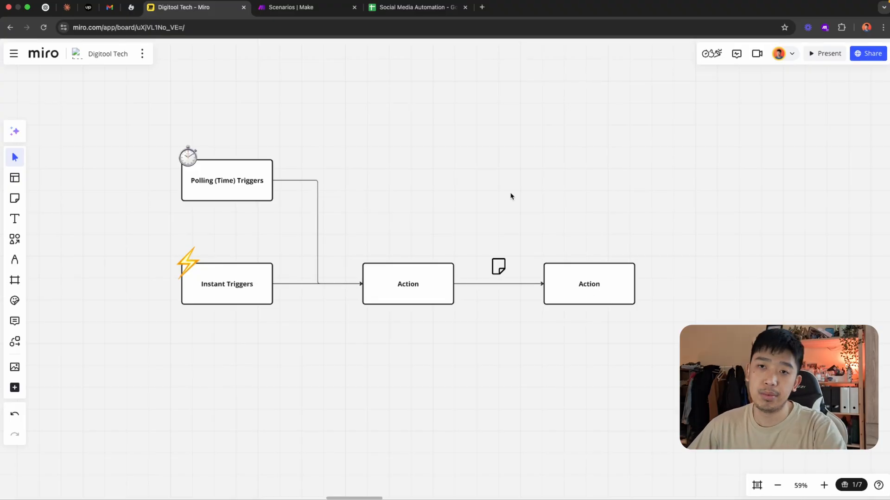
{"action": "scroll", "coordinate": [465, 200], "scroll_direction": "up", "scroll_amount": 1}
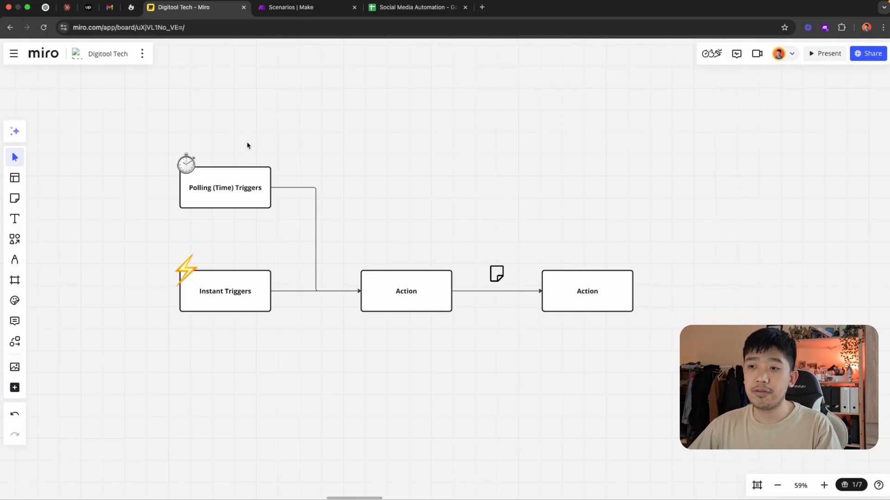
{"action": "left_click", "coordinate": [238, 188]}
{"action": "left_click", "coordinate": [136, 194]}
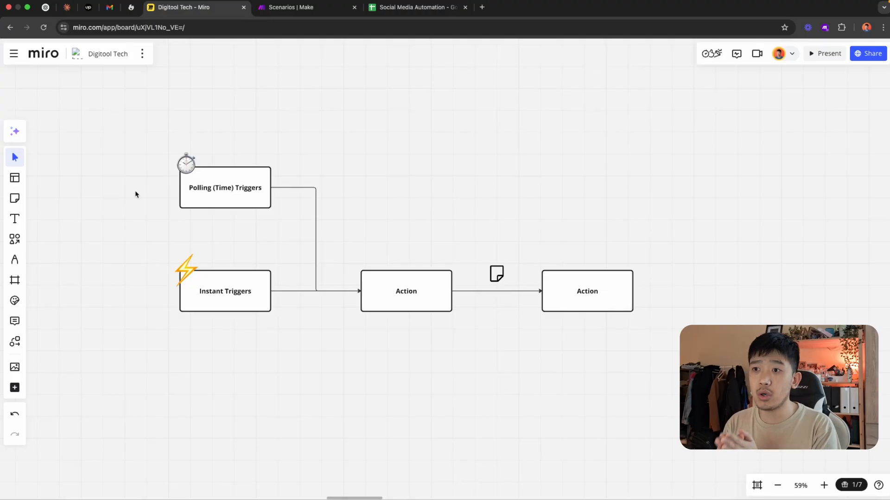
{"action": "left_click", "coordinate": [251, 304]}
{"action": "left_click", "coordinate": [256, 333]}
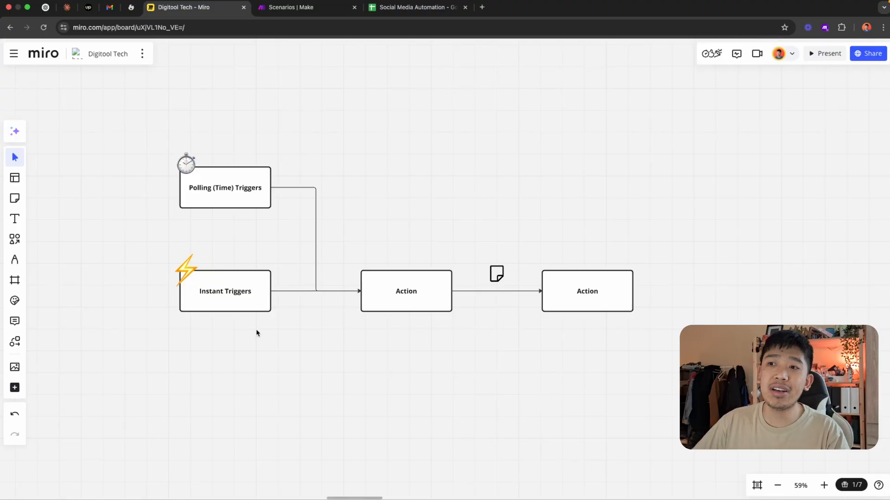
{"action": "left_click", "coordinate": [240, 195]}
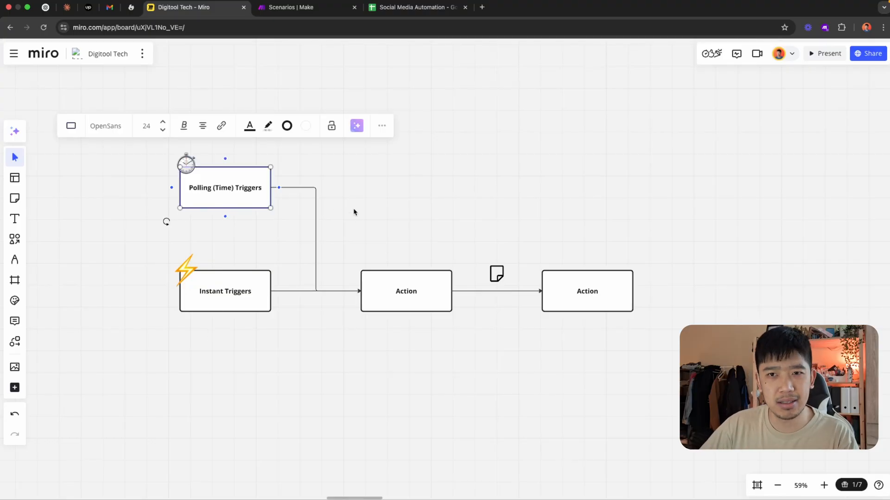
{"action": "left_click", "coordinate": [368, 213]}
{"action": "left_click", "coordinate": [247, 310]}
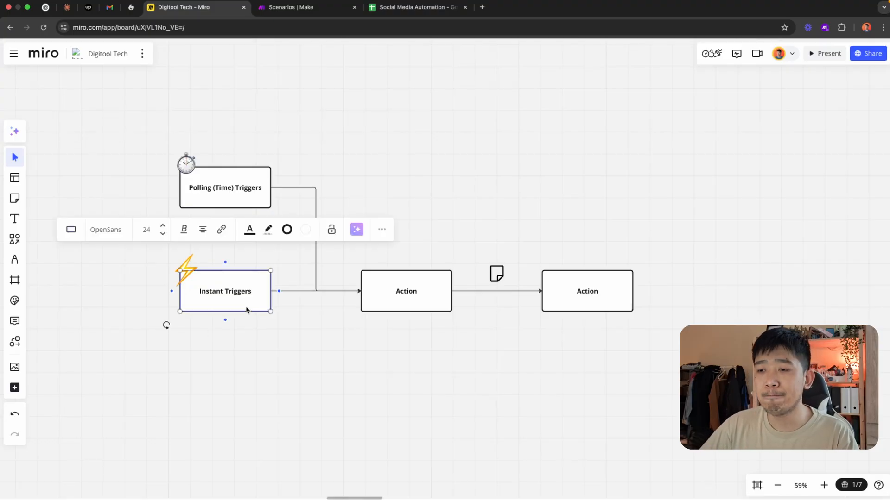
{"action": "left_click", "coordinate": [267, 339]}
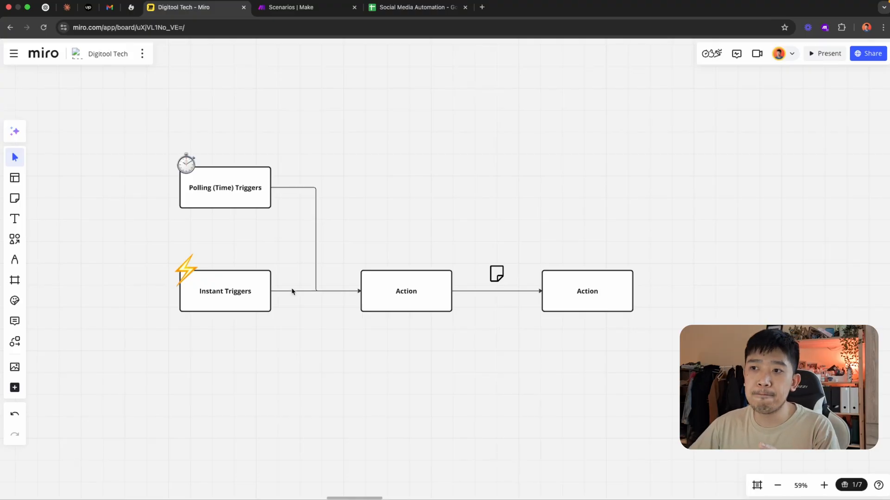
{"action": "left_click", "coordinate": [240, 198]}
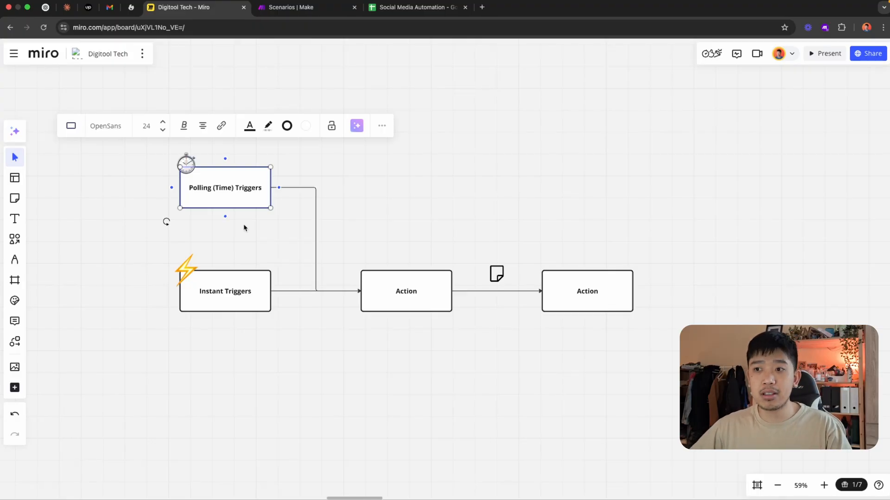
{"action": "left_click", "coordinate": [256, 293]}
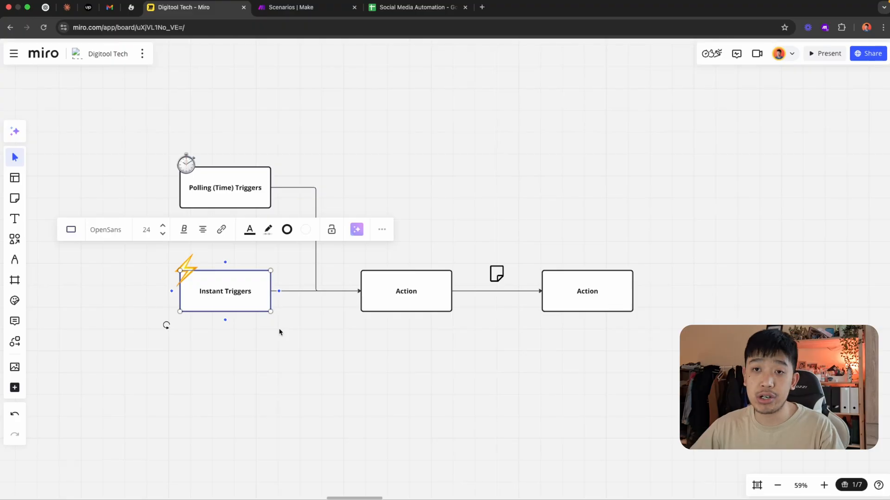
{"action": "left_click", "coordinate": [305, 340]}
{"action": "left_click_drag", "start_coordinate": [319, 344], "coordinate": [301, 329]}
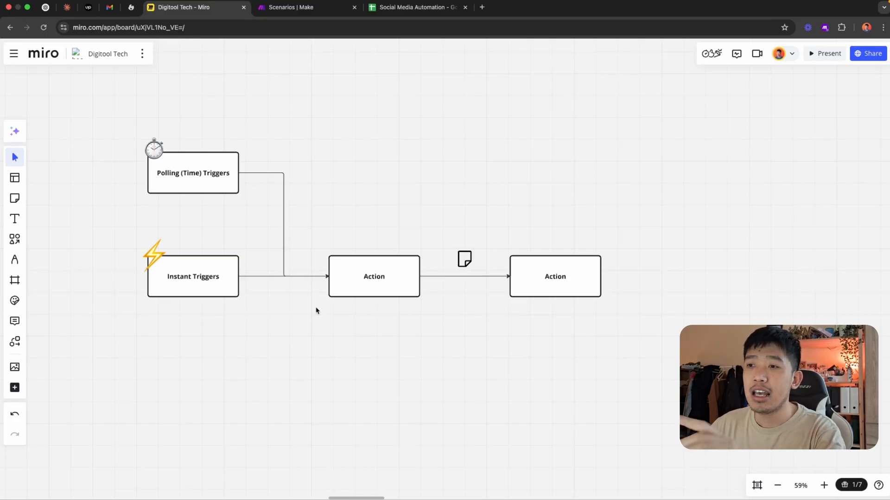
Trace the diagram from both trigger boxes through the two Action boxes
{"action": "left_click", "coordinate": [217, 176]}
{"action": "left_click", "coordinate": [222, 287]}
{"action": "left_click", "coordinate": [394, 284]}
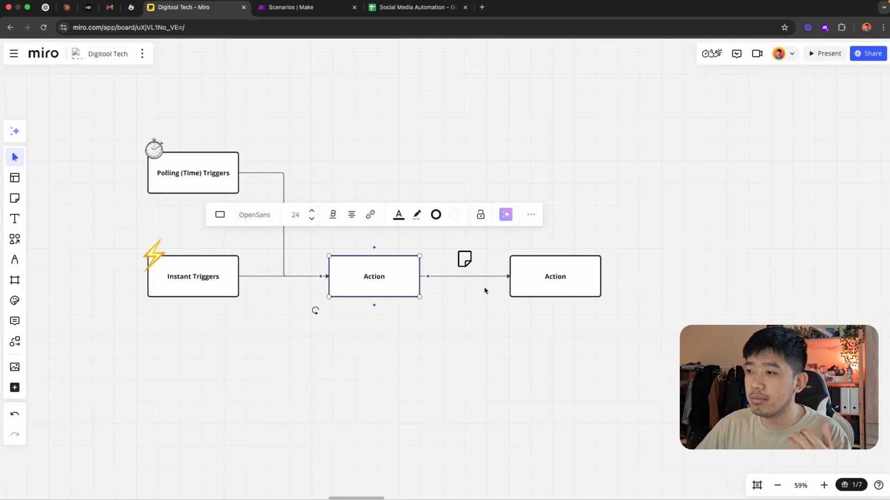
{"action": "left_click", "coordinate": [569, 291]}
{"action": "left_click", "coordinate": [418, 334]}
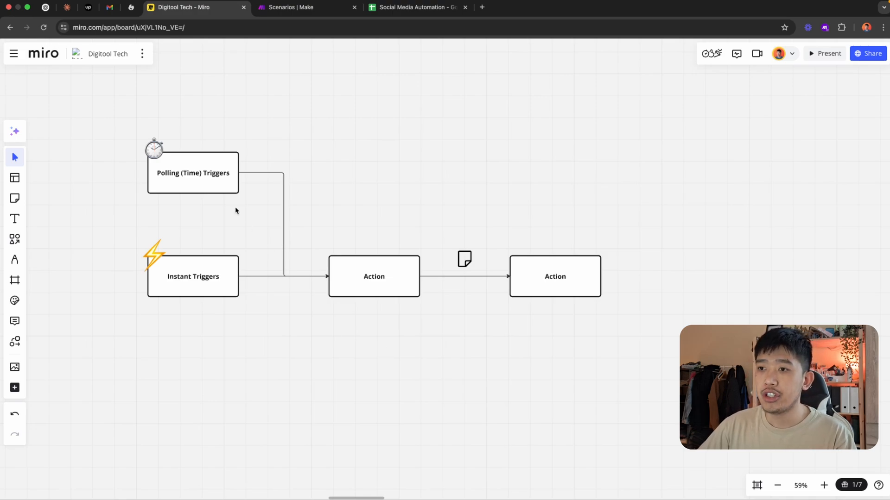
Delete the Polling (Time) Triggers box together with its stopwatch icon and connector
{"action": "left_click_drag", "start_coordinate": [268, 124], "coordinate": [87, 218]}
{"action": "key", "text": "BackSpace"}
{"action": "left_click_drag", "start_coordinate": [79, 189], "coordinate": [660, 349]}
{"action": "left_click", "coordinate": [563, 378]}
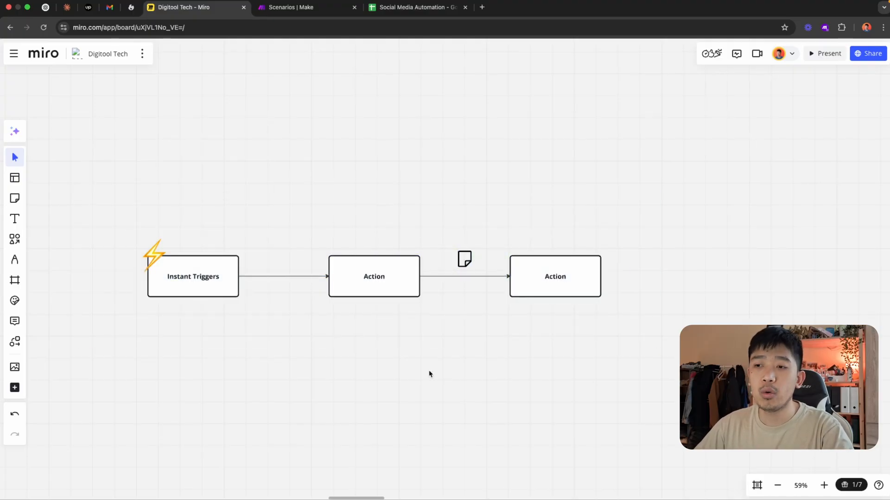
Examine the single-trigger flow from Instant Triggers through both Action boxes
{"action": "left_click", "coordinate": [219, 291]}
{"action": "left_click", "coordinate": [375, 283]}
{"action": "left_click", "coordinate": [548, 291]}
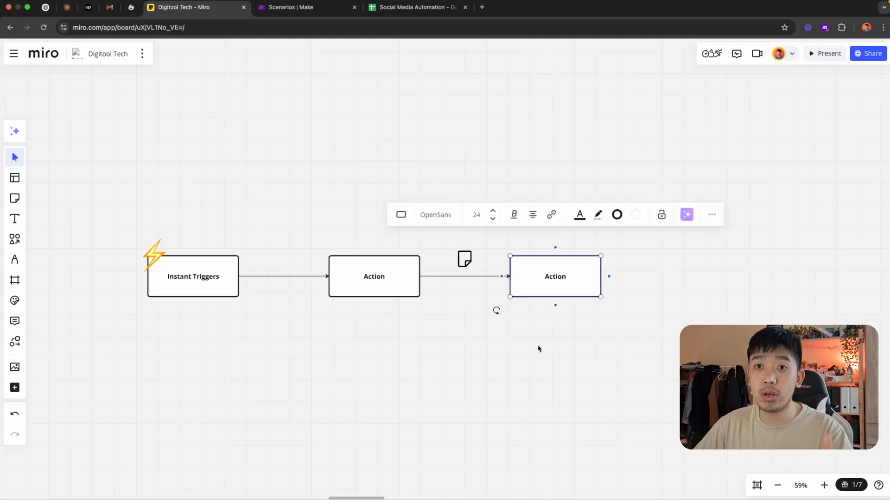
{"action": "left_click", "coordinate": [522, 362]}
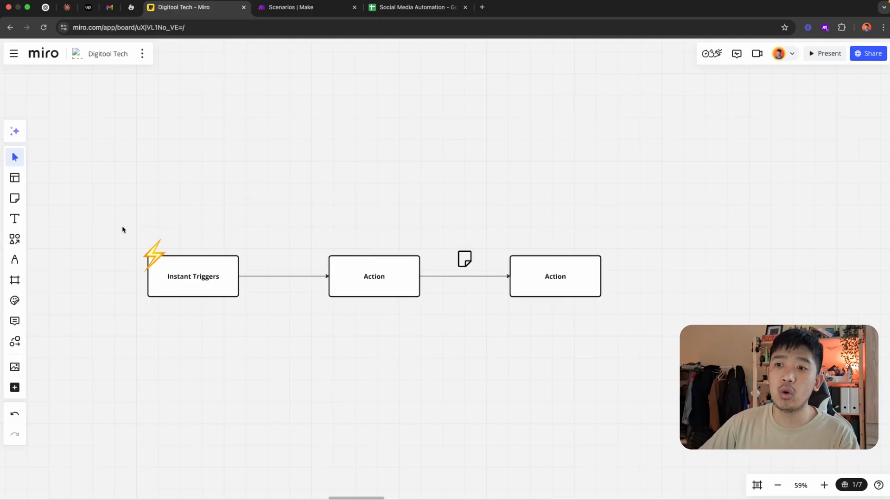
{"action": "left_click_drag", "start_coordinate": [116, 224], "coordinate": [645, 339]}
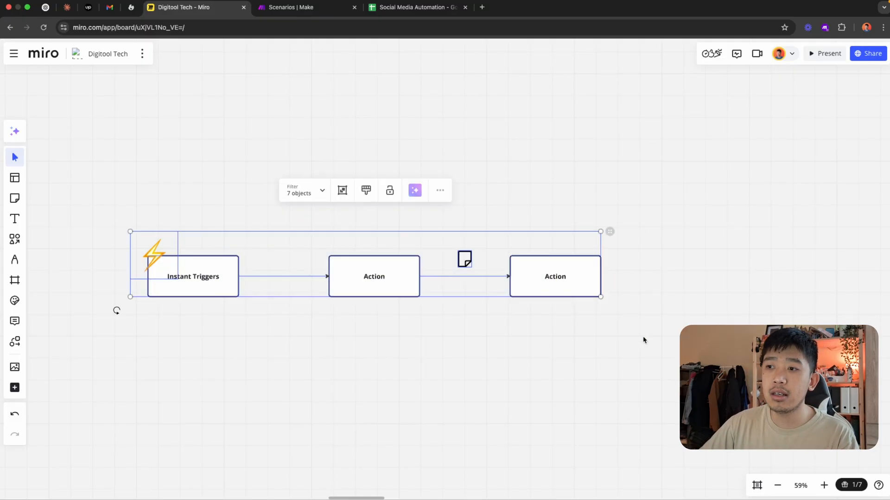
{"action": "left_click", "coordinate": [605, 358]}
{"action": "left_click", "coordinate": [209, 293]}
{"action": "left_click", "coordinate": [386, 287]}
{"action": "left_click", "coordinate": [559, 293]}
{"action": "left_click", "coordinate": [539, 362]}
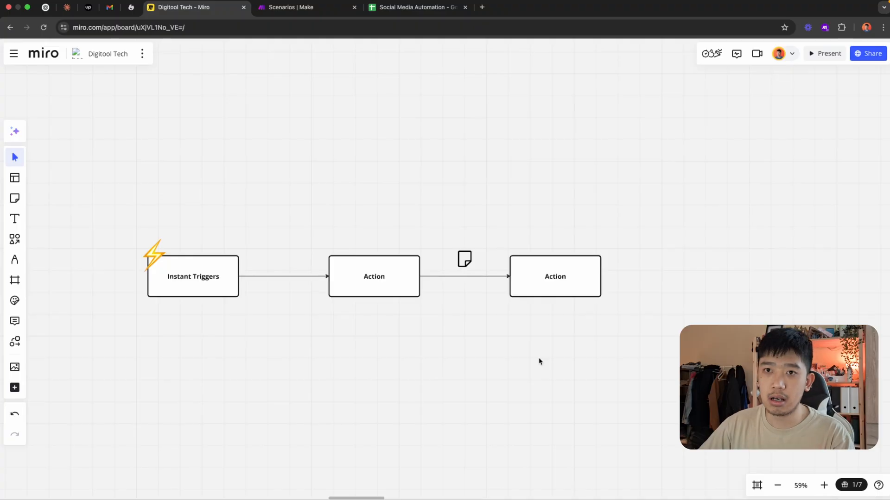
Undo the deletion of the Polling (Time) Triggers box, its stopwatch icon and its connector
{"action": "key", "text": "super+z"}
{"action": "key", "text": "super+z"}
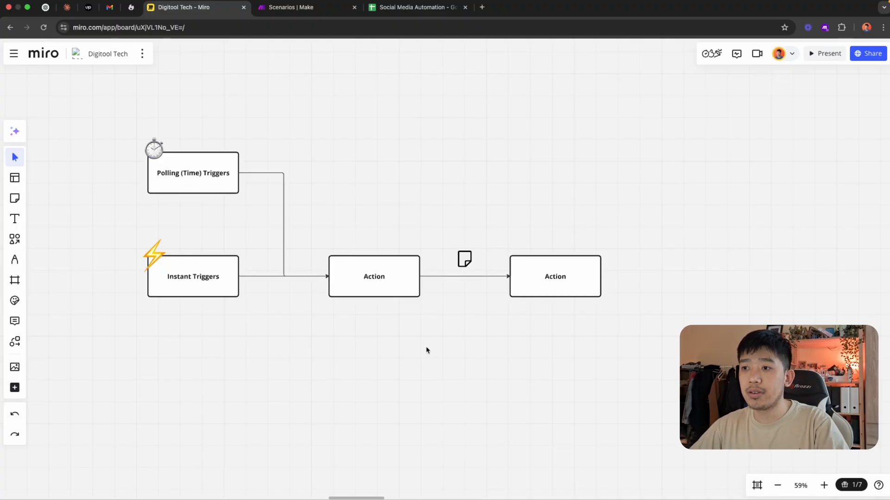
{"action": "scroll", "coordinate": [429, 351], "scroll_direction": "right", "scroll_amount": 2}
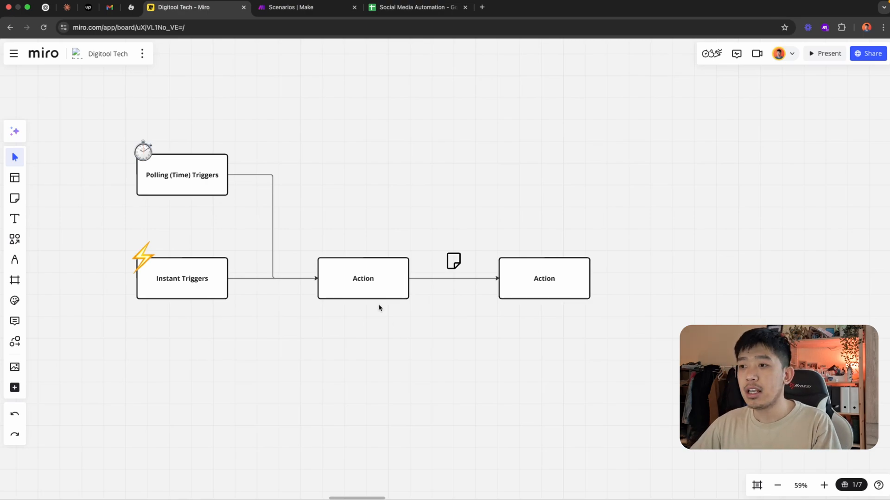
{"action": "left_click", "coordinate": [373, 287]}
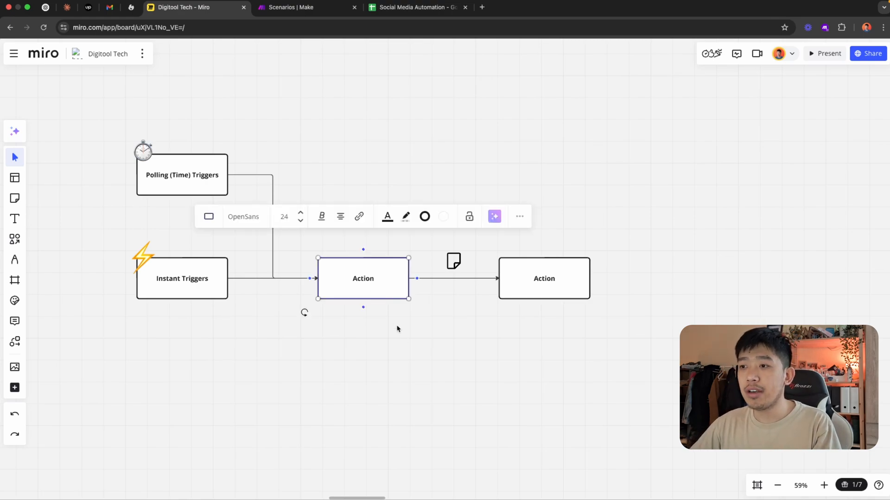
{"action": "left_click", "coordinate": [417, 339]}
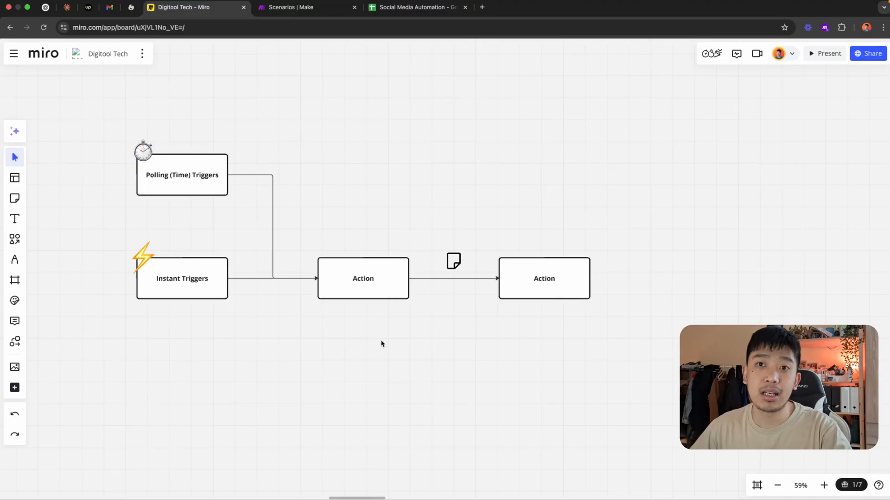
Change the label of the Instant Triggers box to "When Email comes to inbox"
{"action": "left_click", "coordinate": [205, 295]}
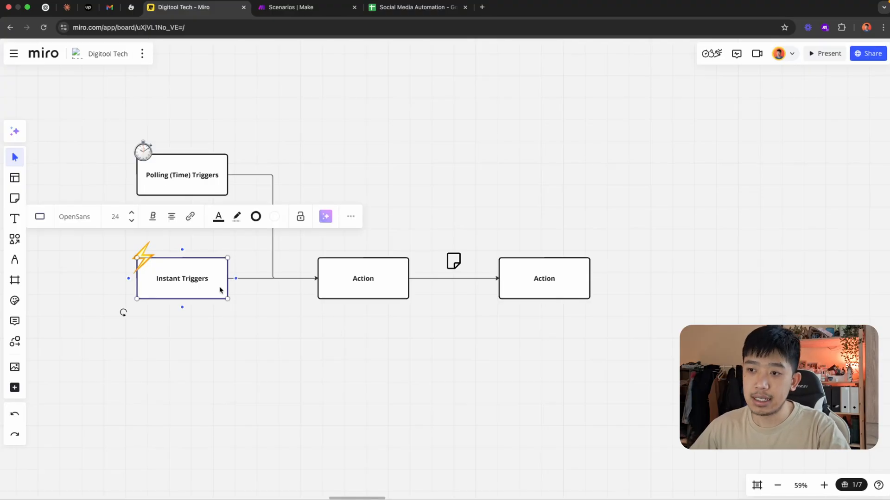
{"action": "left_click_drag", "start_coordinate": [260, 259], "coordinate": [284, 246]}
{"action": "double_click", "coordinate": [194, 286]}
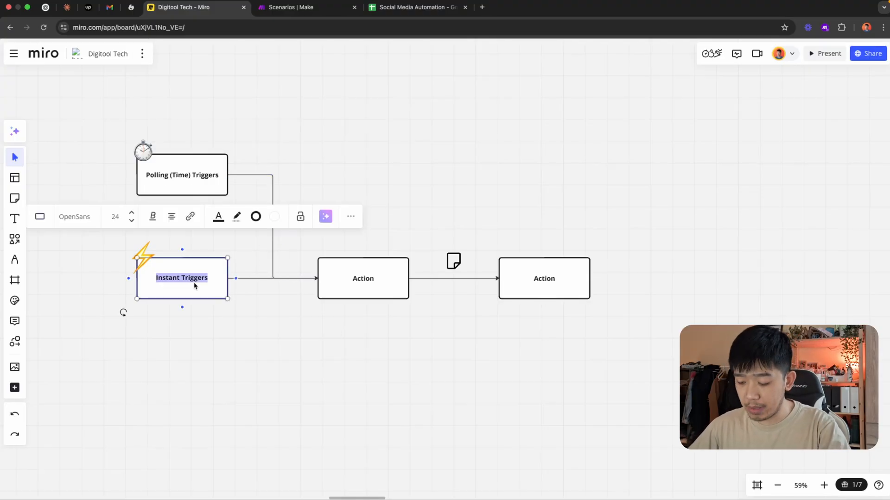
{"action": "type", "text": "When"}
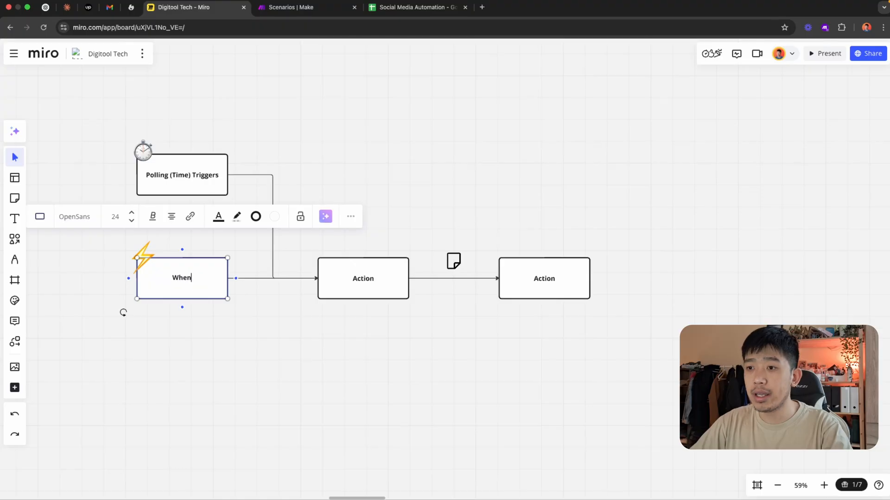
{"action": "type", "text": " Email comes to inbox"}
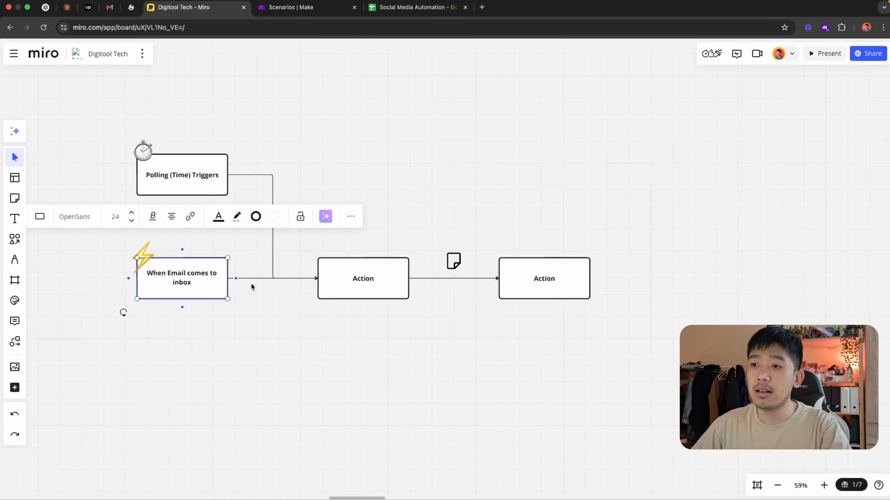
{"action": "left_click", "coordinate": [260, 239]}
Delete the polling trigger's connector, then its box and stopwatch icon, leaving only the email trigger flow
{"action": "left_click", "coordinate": [273, 227]}
{"action": "key", "text": "Delete"}
{"action": "left_click_drag", "start_coordinate": [274, 109], "coordinate": [105, 210]}
{"action": "key", "text": "Delete"}
{"action": "scroll", "coordinate": [370, 361], "scroll_direction": "up", "scroll_amount": 1}
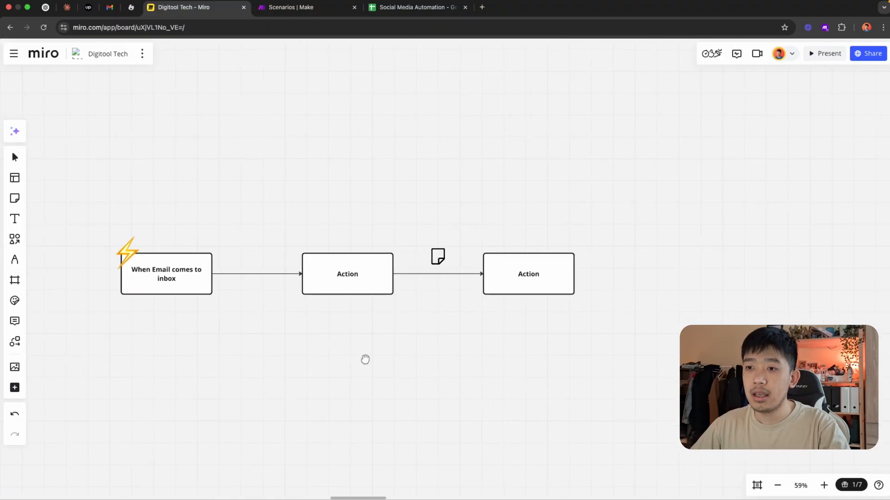
{"action": "scroll", "coordinate": [231, 315], "scroll_direction": "up", "scroll_amount": 1}
{"action": "left_click", "coordinate": [171, 278]}
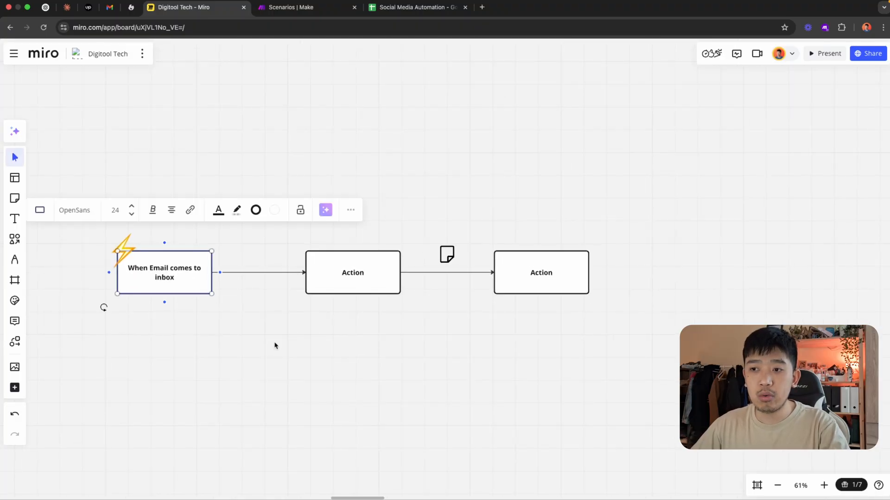
{"action": "left_click", "coordinate": [345, 322]}
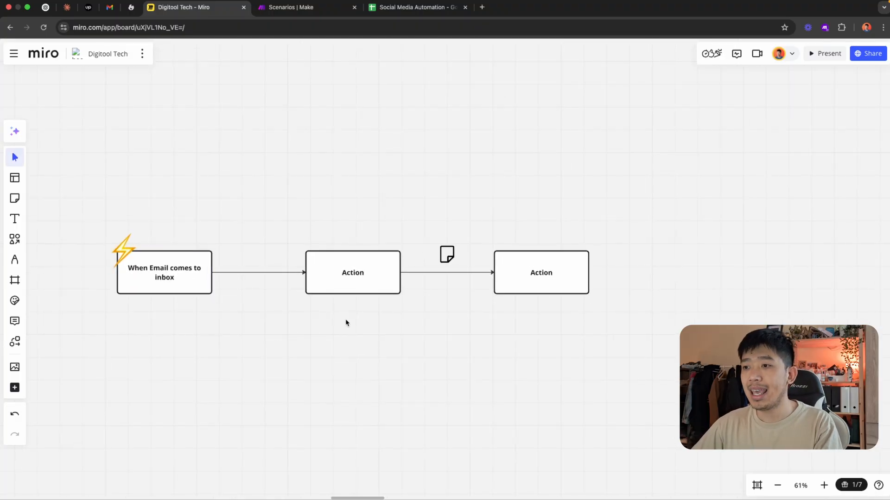
Change the label of the first Action box to "Analyze with GPT"
{"action": "left_click", "coordinate": [362, 282]}
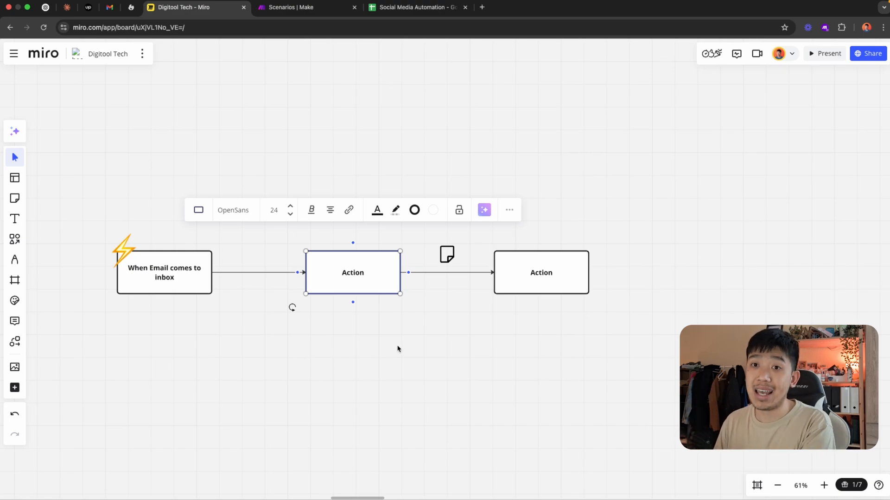
{"action": "double_click", "coordinate": [362, 278]}
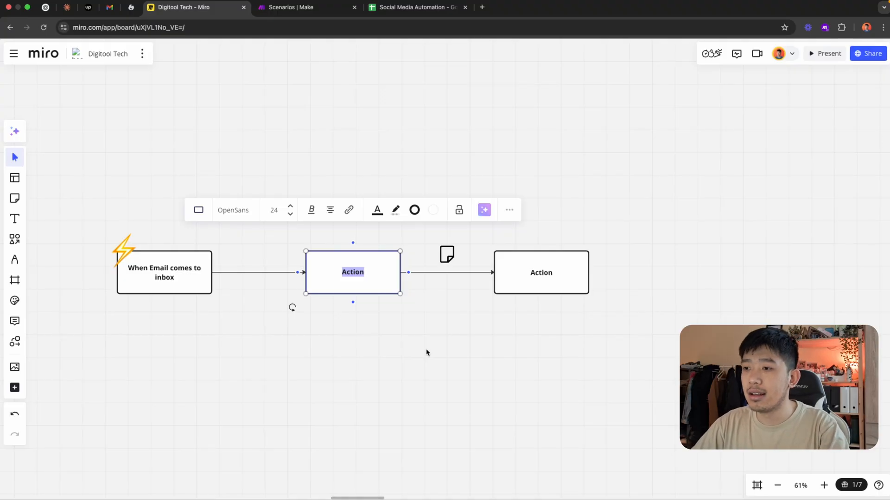
{"action": "type", "text": "Analyze with"}
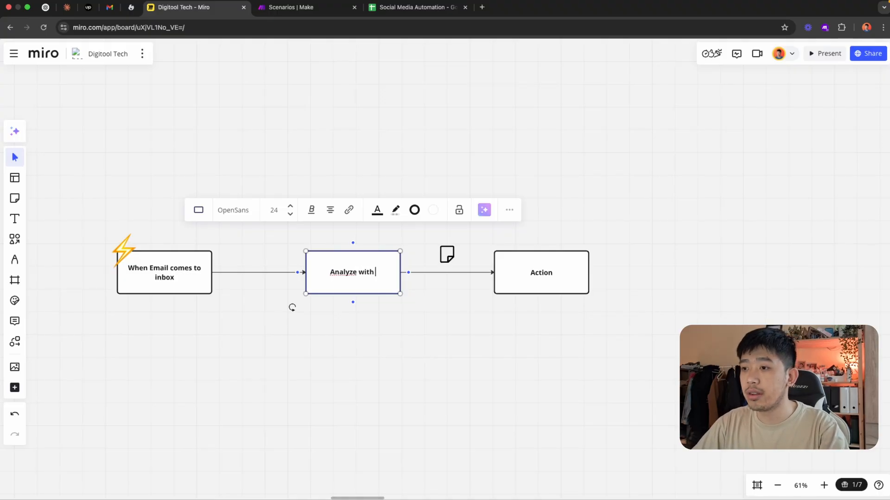
{"action": "type", "text": " GPT"}
{"action": "left_click", "coordinate": [356, 360]}
{"action": "scroll", "coordinate": [357, 361], "scroll_direction": "right", "scroll_amount": 1}
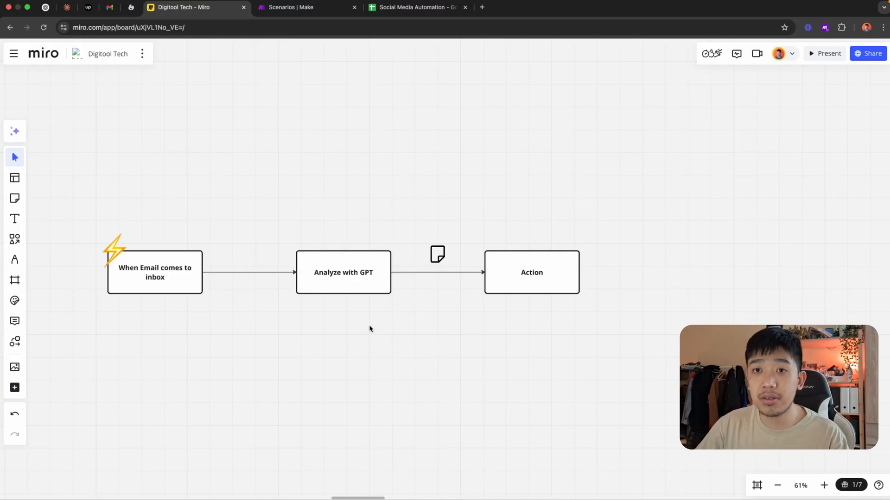
Change the label of the remaining Action box to "Reply"
{"action": "left_click", "coordinate": [353, 286]}
{"action": "left_click", "coordinate": [435, 355]}
{"action": "left_click", "coordinate": [525, 282]}
{"action": "double_click", "coordinate": [524, 281]}
{"action": "type", "text": "Reply"}
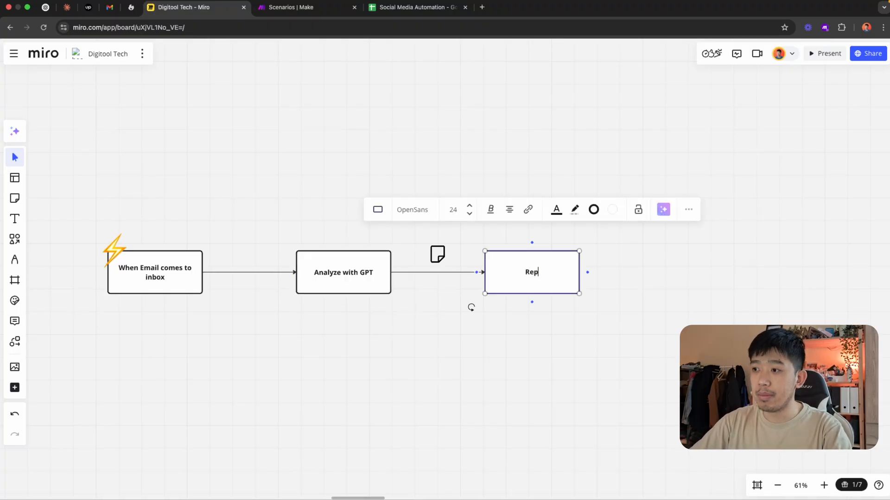
Delete the note icon above the connector between Analyze with GPT and Reply
{"action": "left_click", "coordinate": [437, 254]}
{"action": "key", "text": "Delete"}
{"action": "scroll", "coordinate": [459, 387], "scroll_direction": "up", "scroll_amount": 2}
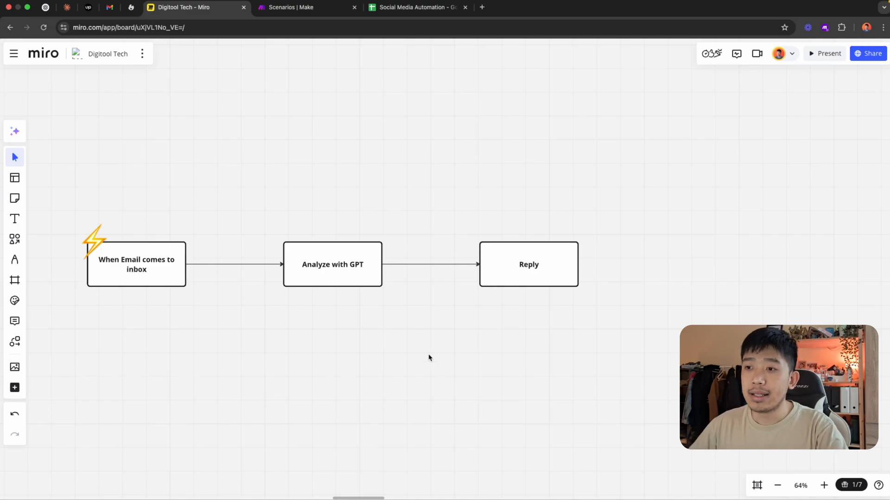
Examine the flow from the email trigger through Analyze with GPT to Reply
{"action": "scroll", "coordinate": [441, 338], "scroll_direction": "left", "scroll_amount": 2}
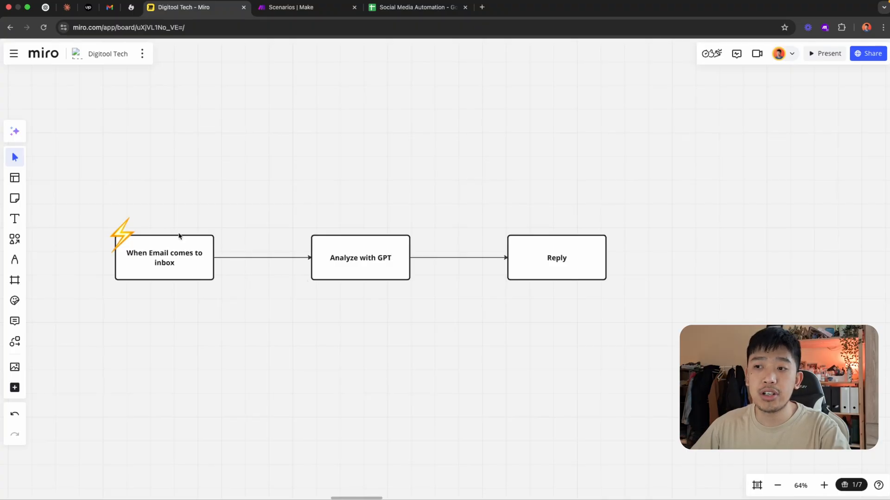
{"action": "scroll", "coordinate": [276, 285], "scroll_direction": "right", "scroll_amount": 2}
{"action": "left_click_drag", "start_coordinate": [274, 209], "coordinate": [669, 313]}
{"action": "left_click", "coordinate": [429, 361]}
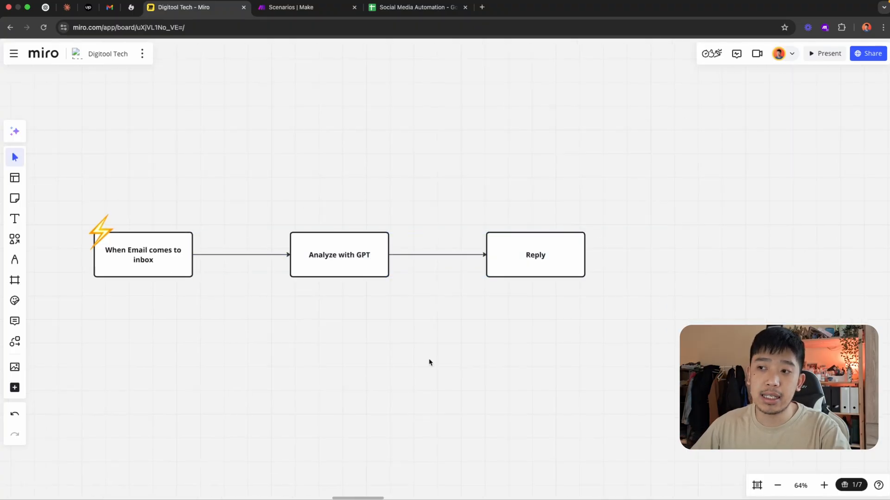
{"action": "left_click", "coordinate": [358, 262]}
{"action": "left_click", "coordinate": [550, 266]}
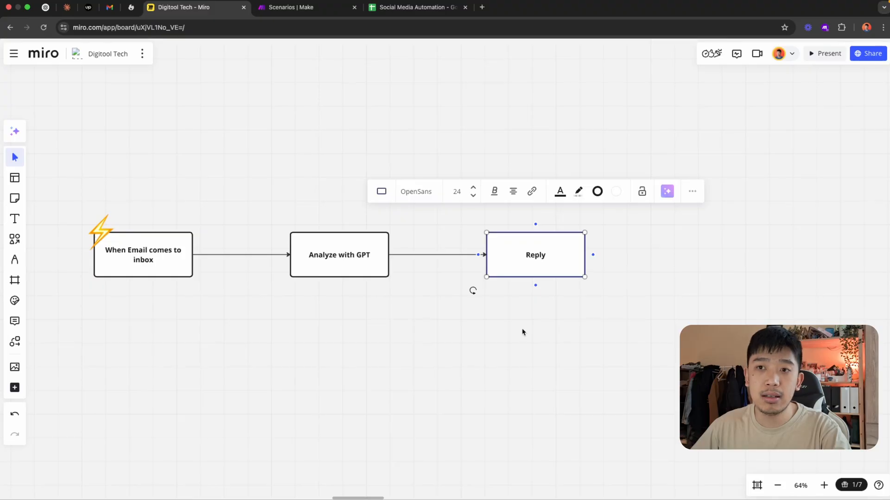
{"action": "left_click", "coordinate": [278, 290]}
Delete the connector between the email trigger and Analyze with GPT, and move the trigger with its lightning icon farther from that box
{"action": "left_click", "coordinate": [262, 255]}
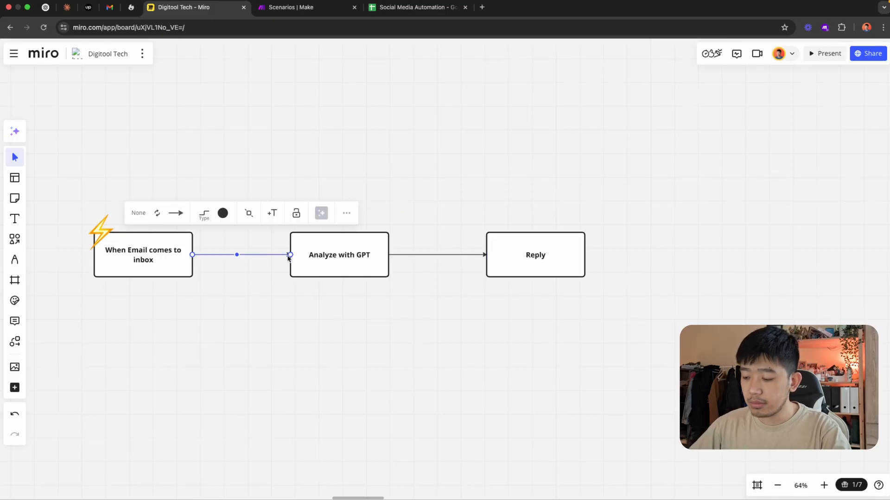
{"action": "key", "text": "Delete"}
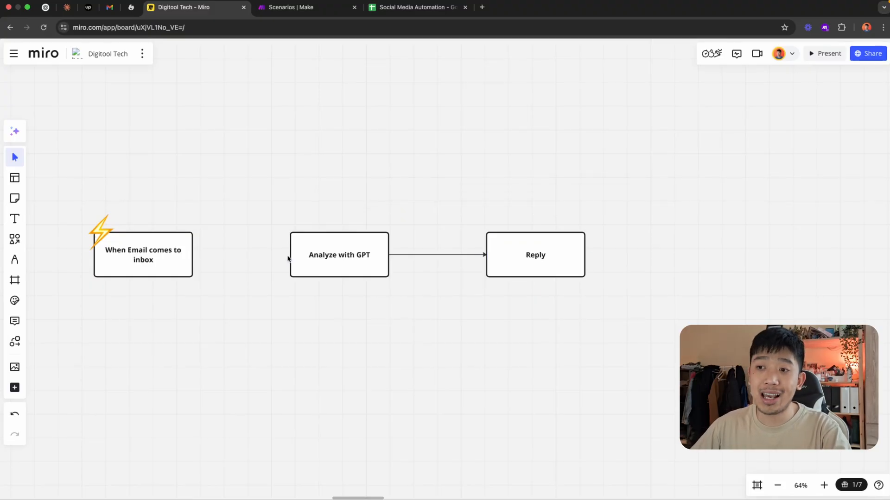
{"action": "scroll", "coordinate": [305, 251], "scroll_direction": "left", "scroll_amount": 5}
{"action": "left_click_drag", "start_coordinate": [348, 195], "coordinate": [163, 307]}
{"action": "left_click_drag", "start_coordinate": [248, 265], "coordinate": [152, 265]}
Place a copy of the Analyze with GPT box between the trigger and the original, and connect the three boxes in sequence
{"action": "left_click", "coordinate": [248, 256]}
{"action": "left_click_drag", "start_coordinate": [425, 257], "coordinate": [312, 258]}
{"action": "left_click", "coordinate": [278, 312]}
{"action": "left_click", "coordinate": [187, 257]}
{"action": "left_click_drag", "start_coordinate": [215, 252], "coordinate": [288, 254]}
{"action": "left_click", "coordinate": [297, 254]}
{"action": "left_click_drag", "start_coordinate": [364, 252], "coordinate": [400, 255]}
{"action": "scroll", "coordinate": [394, 258], "scroll_direction": "right", "scroll_amount": 1}
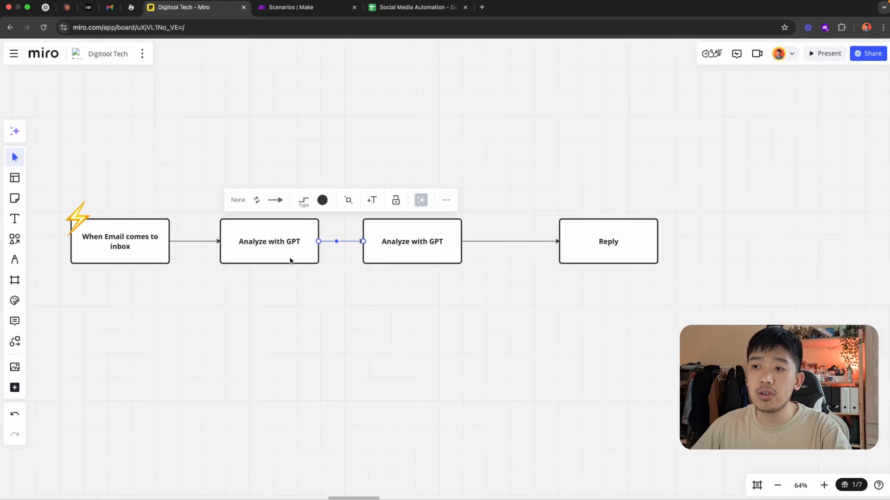
Change the label of the copied box after the email trigger to "Filter"
{"action": "double_click", "coordinate": [280, 248]}
{"action": "key", "text": "super+a"}
{"action": "type", "text": "Fi.t"}
{"action": "key", "text": "BackSpace"}
{"action": "key", "text": "BackSpace"}
{"action": "type", "text": "lter"}
{"action": "left_click", "coordinate": [331, 343]}
{"action": "left_click_drag", "start_coordinate": [331, 346], "coordinate": [356, 330]}
{"action": "left_click_drag", "start_coordinate": [387, 272], "coordinate": [378, 279]}
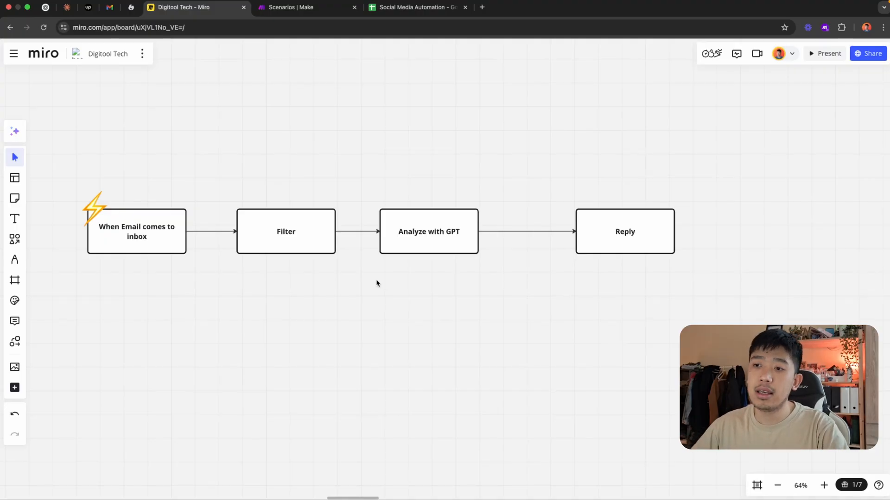
{"action": "scroll", "coordinate": [369, 298], "scroll_direction": "down", "scroll_amount": 2}
{"action": "left_click_drag", "start_coordinate": [369, 301], "coordinate": [375, 315]}
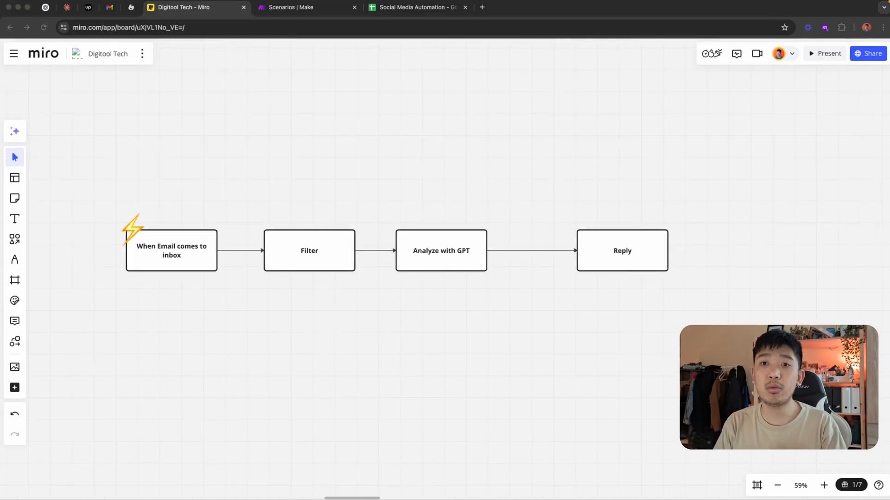
{"action": "left_click", "coordinate": [324, 389]}
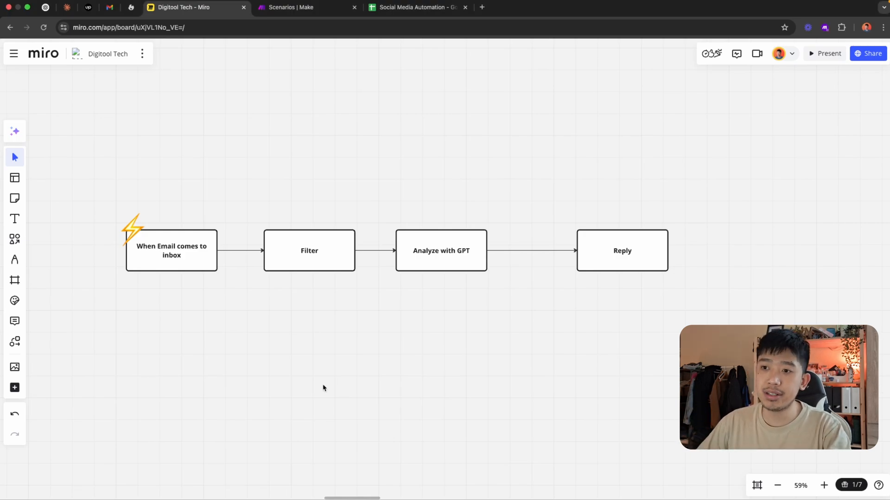
Duplicate the email trigger box with its lightning icon and place the copy in empty space on the board
{"action": "left_click_drag", "start_coordinate": [419, 389], "coordinate": [450, 234]}
{"action": "scroll", "coordinate": [449, 234], "scroll_direction": "down", "scroll_amount": 3}
{"action": "scroll", "coordinate": [480, 242], "scroll_direction": "up", "scroll_amount": 3}
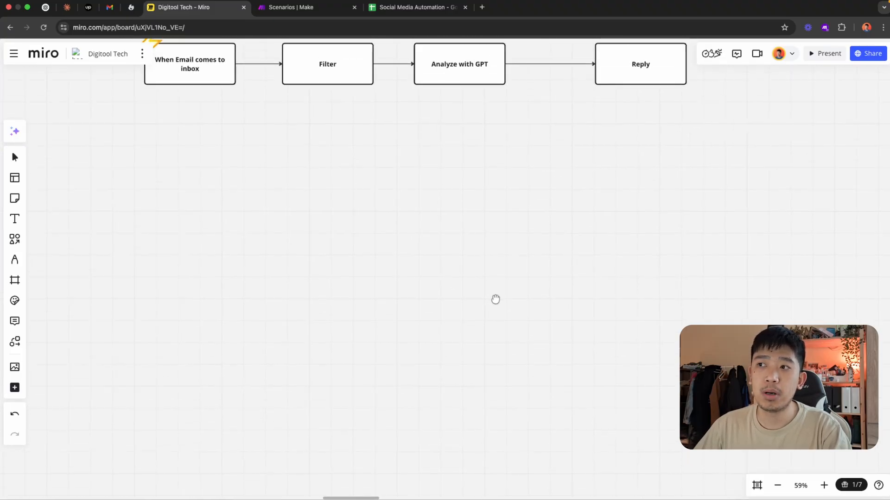
{"action": "scroll", "coordinate": [499, 320], "scroll_direction": "up", "scroll_amount": 2}
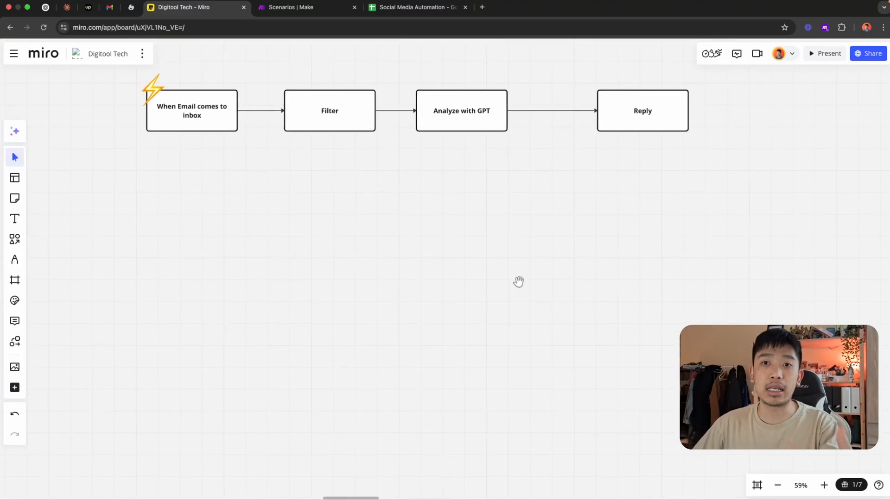
{"action": "left_click_drag", "start_coordinate": [113, 154], "coordinate": [213, 116]}
{"action": "key", "text": "ctrl+d"}
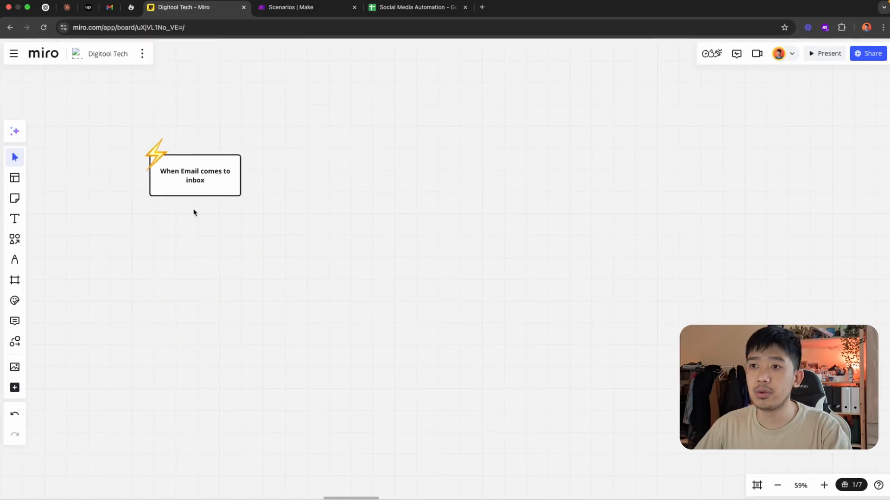
{"action": "left_click", "coordinate": [190, 188]}
{"action": "left_click_drag", "start_coordinate": [190, 187], "coordinate": [182, 253]}
Delete the lightning icon from the copied trigger box
{"action": "double_click", "coordinate": [187, 240]}
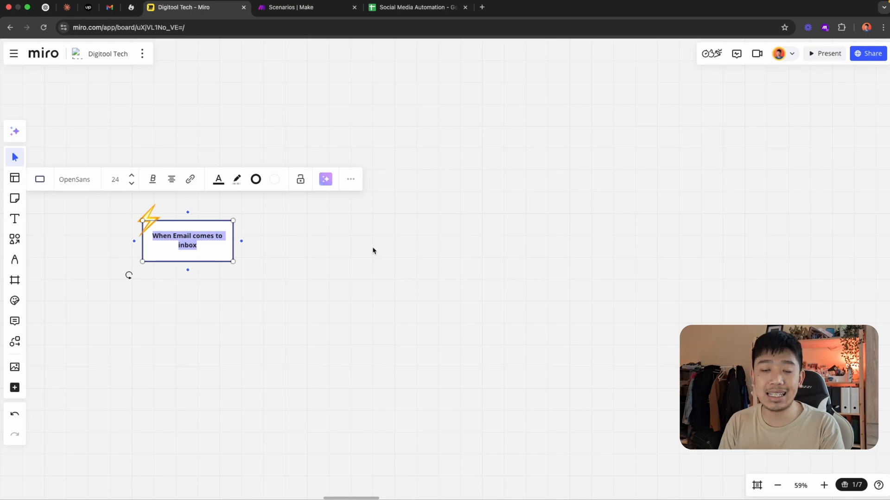
{"action": "double_click", "coordinate": [203, 247]}
{"action": "left_click", "coordinate": [274, 251]}
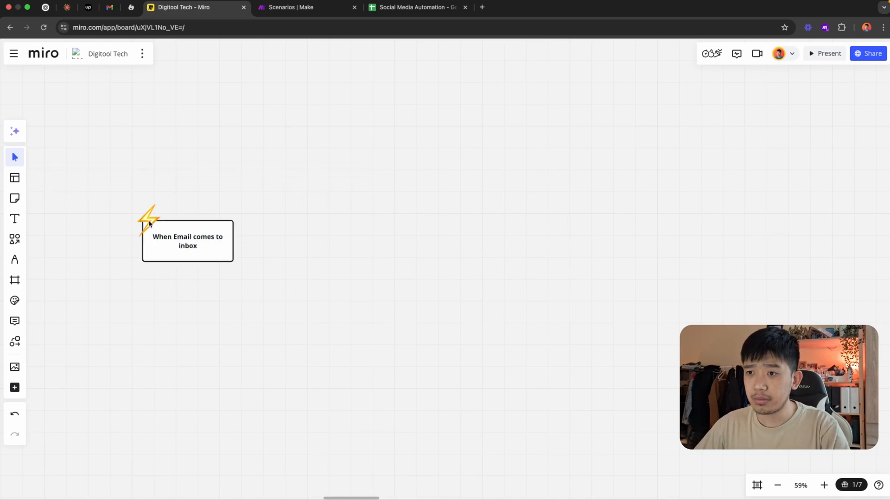
{"action": "left_click", "coordinate": [153, 224]}
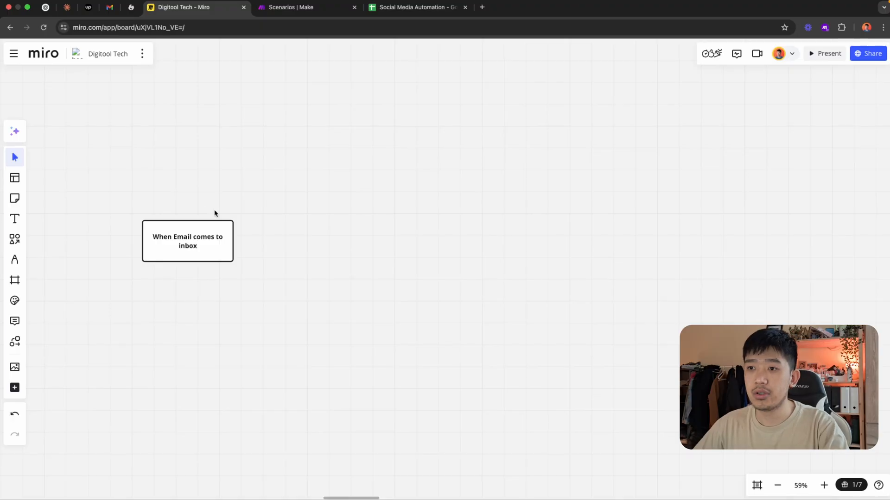
Change the label of the copied trigger box to "Every day at 9am"
{"action": "double_click", "coordinate": [199, 234]}
{"action": "type", "text": "Every day at 0"}
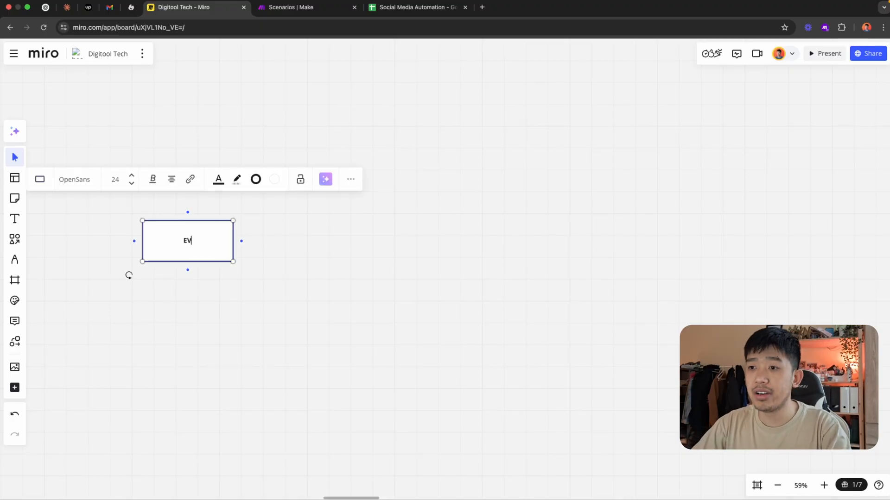
{"action": "key", "text": "BackSpace"}
{"action": "type", "text": "9am"}
{"action": "left_click", "coordinate": [422, 240]}
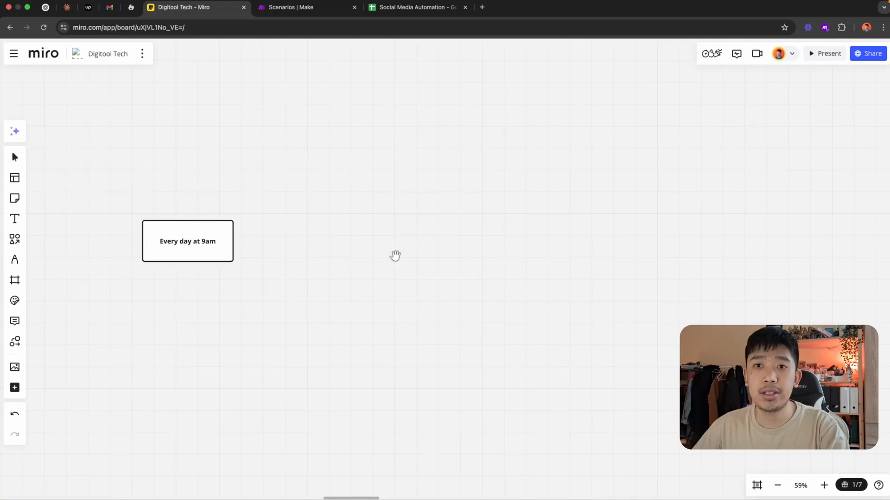
Add a new box connected by an arrow from the Every day at 9am box
{"action": "left_click_drag", "start_coordinate": [397, 258], "coordinate": [380, 245]}
{"action": "left_click", "coordinate": [194, 236]}
{"action": "left_click", "coordinate": [225, 229]}
{"action": "left_click", "coordinate": [284, 273]}
Label the new box after the 9am trigger "Get all posts with today's date"
{"action": "double_click", "coordinate": [364, 237]}
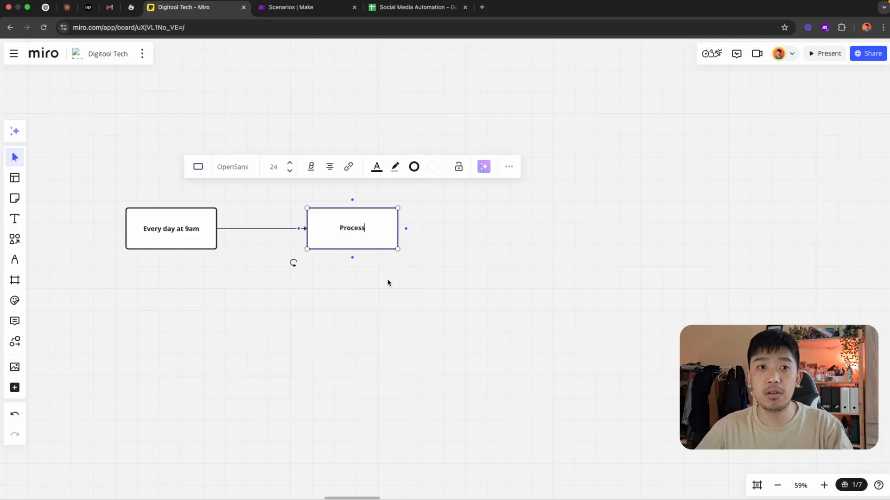
{"action": "double_click", "coordinate": [371, 232]}
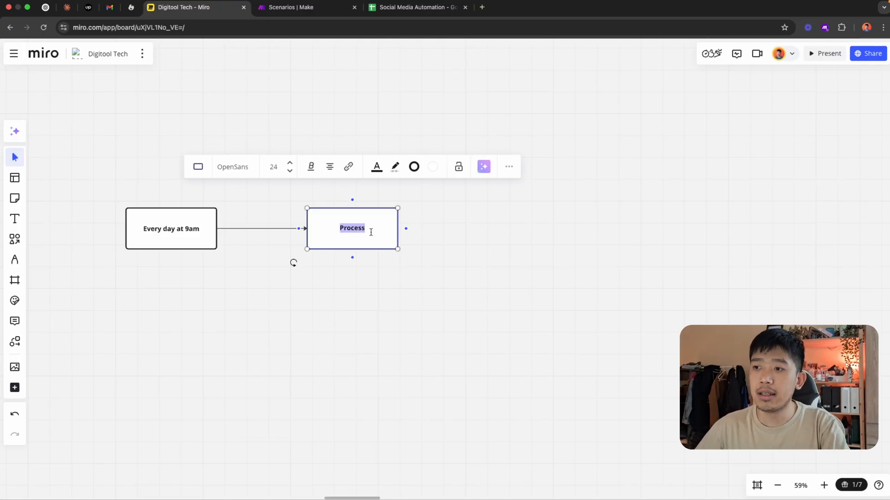
{"action": "type", "text": "Get"}
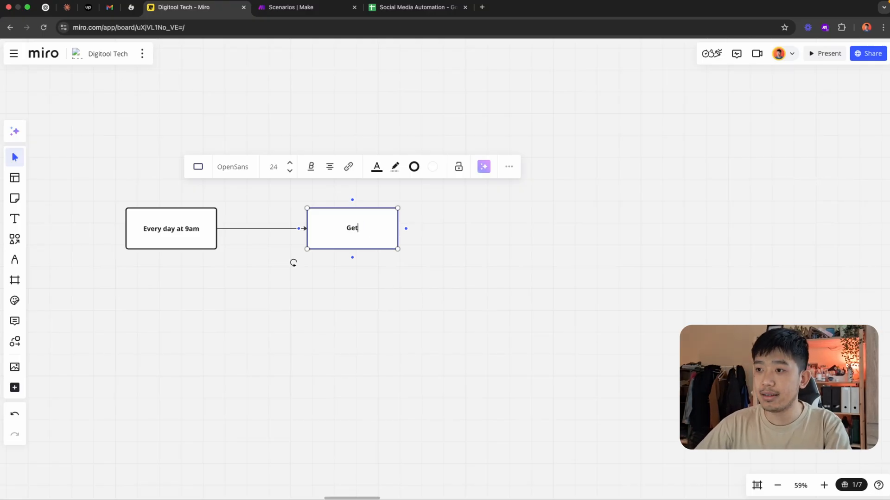
{"action": "type", "text": " all posts wit"}
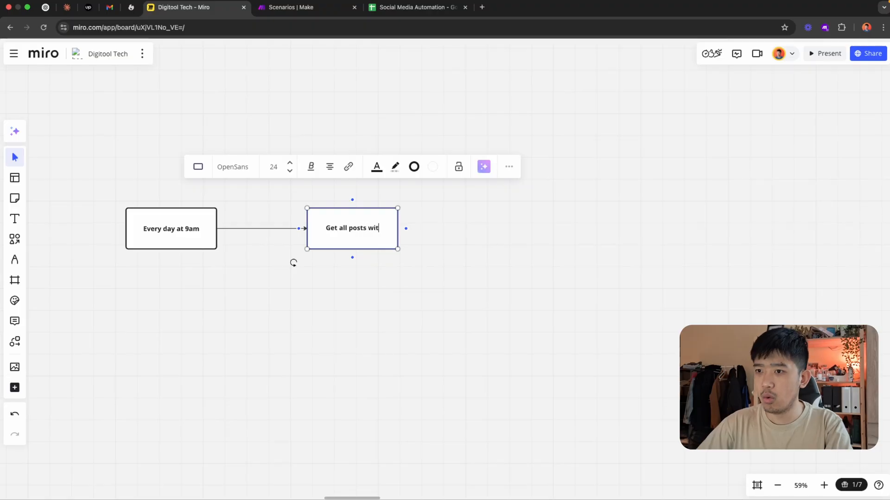
{"action": "type", "text": "h today's date"}
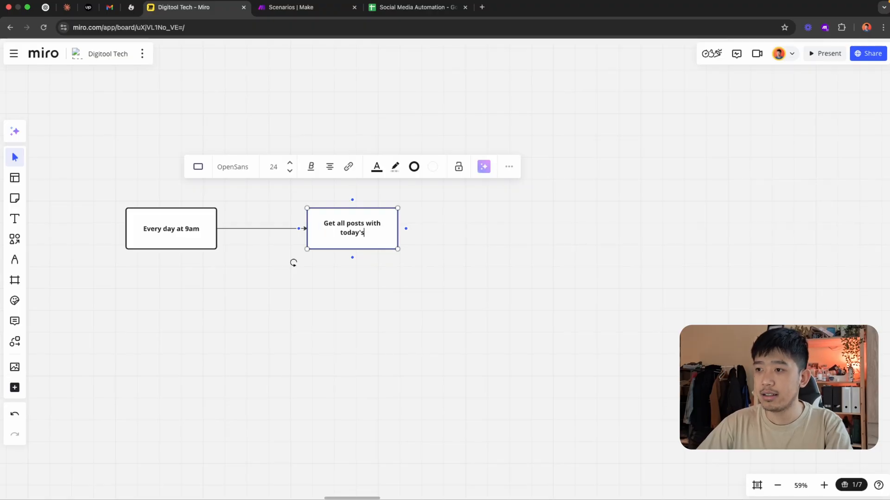
{"action": "left_click", "coordinate": [431, 274]}
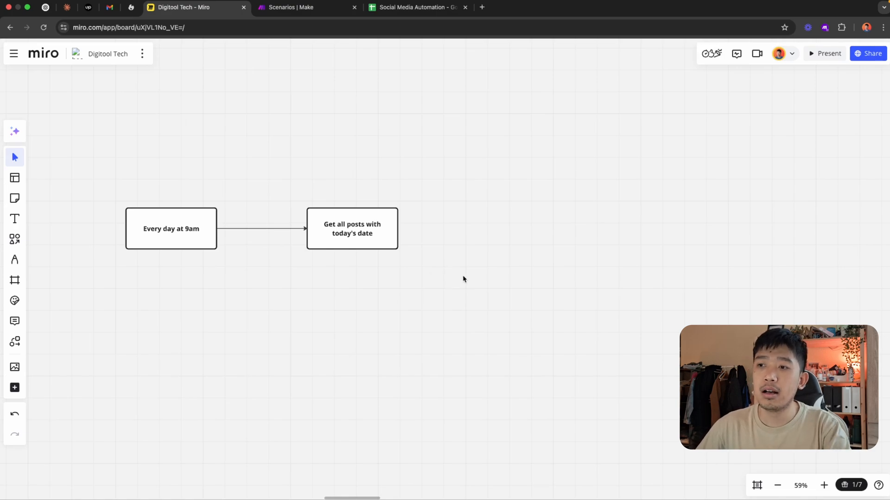
Extend the second box's label with "from Google Sheets"
{"action": "left_click_drag", "start_coordinate": [476, 276], "coordinate": [441, 282]}
{"action": "double_click", "coordinate": [336, 244]}
{"action": "type", "text": "from Google Sheets"}
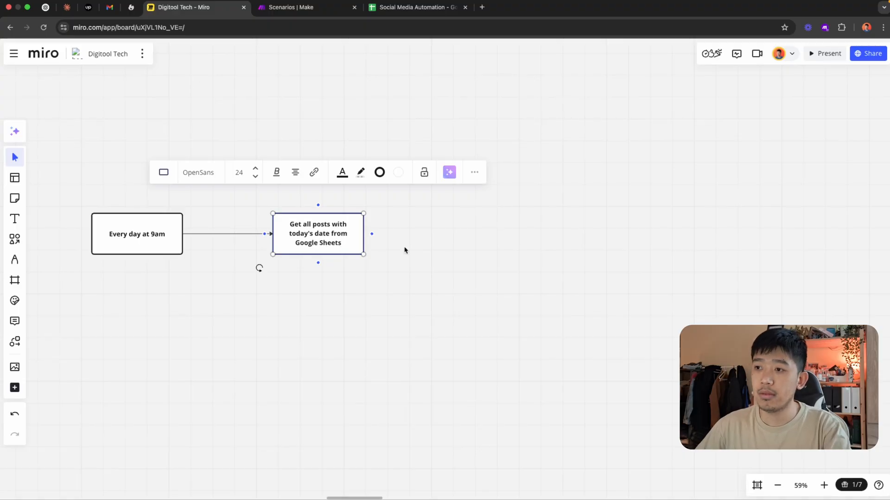
Add a third box connected by an arrow from the Google Sheets box
{"action": "left_click_drag", "start_coordinate": [415, 285], "coordinate": [366, 284]}
{"action": "left_click", "coordinate": [282, 240]}
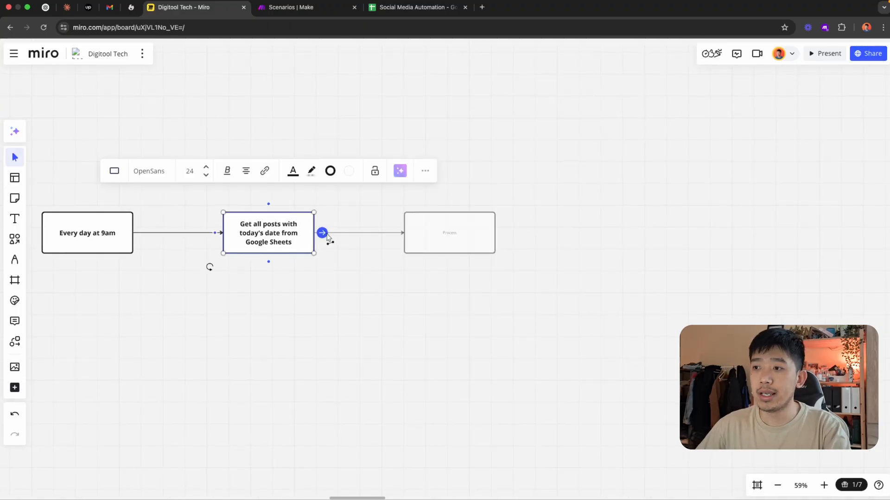
{"action": "left_click", "coordinate": [326, 238]}
{"action": "left_click", "coordinate": [413, 293]}
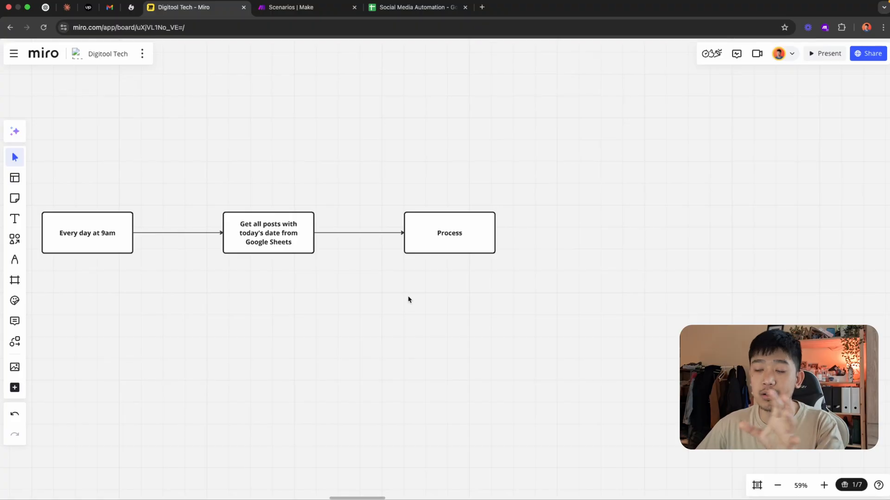
Label the third box, connected after the Google Sheets box, "Platform filtering"
{"action": "left_click", "coordinate": [267, 251]}
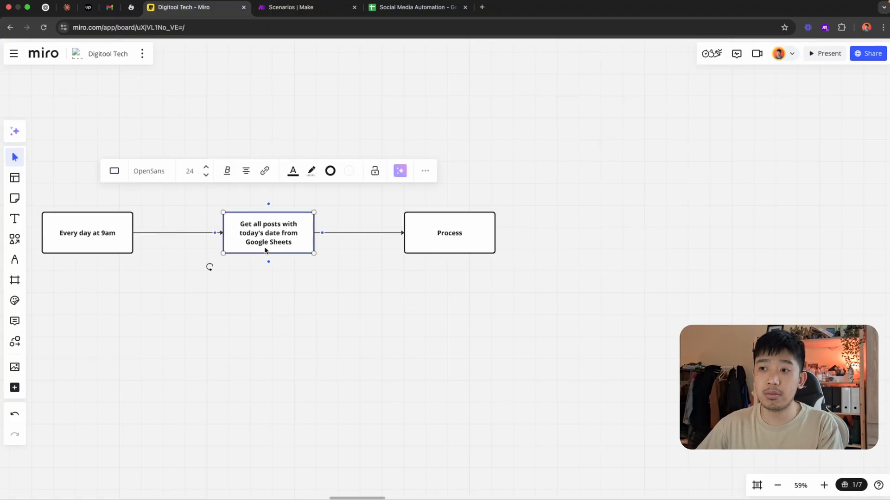
{"action": "left_click", "coordinate": [370, 285]}
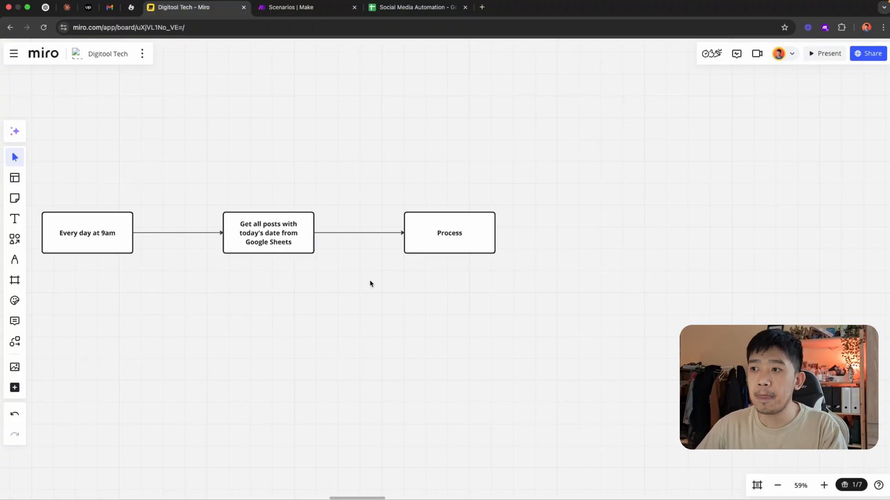
{"action": "double_click", "coordinate": [448, 233]}
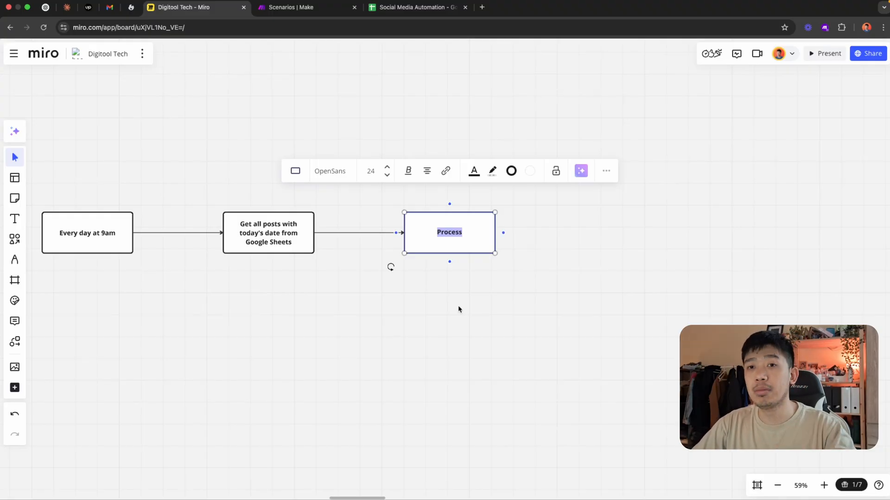
{"action": "type", "text": "Platform filtering"}
Branch the Platform filtering box into three copies of itself stacked vertically, each connected to it by an arrow
{"action": "left_click_drag", "start_coordinate": [494, 300], "coordinate": [357, 302]}
{"action": "left_click_drag", "start_coordinate": [319, 239], "coordinate": [468, 167]}
{"action": "left_click", "coordinate": [352, 241]}
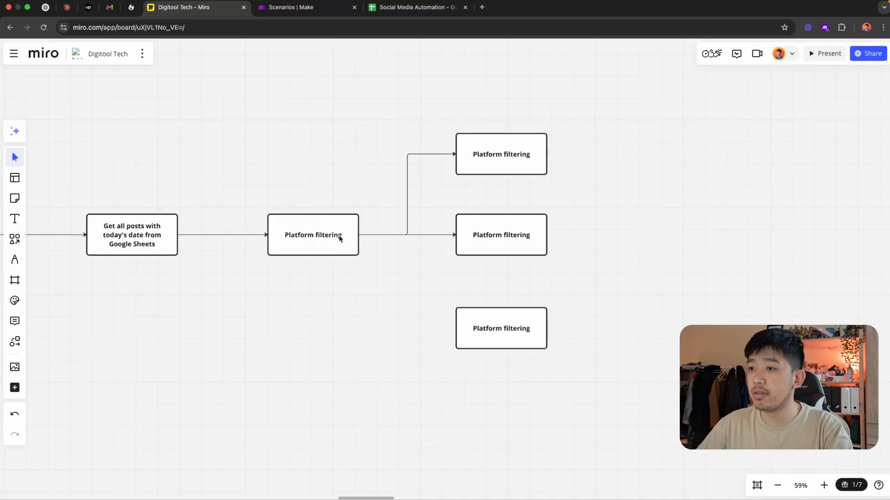
{"action": "left_click", "coordinate": [339, 238]}
{"action": "left_click_drag", "start_coordinate": [366, 234], "coordinate": [487, 331]}
{"action": "left_click_drag", "start_coordinate": [371, 364], "coordinate": [391, 359]}
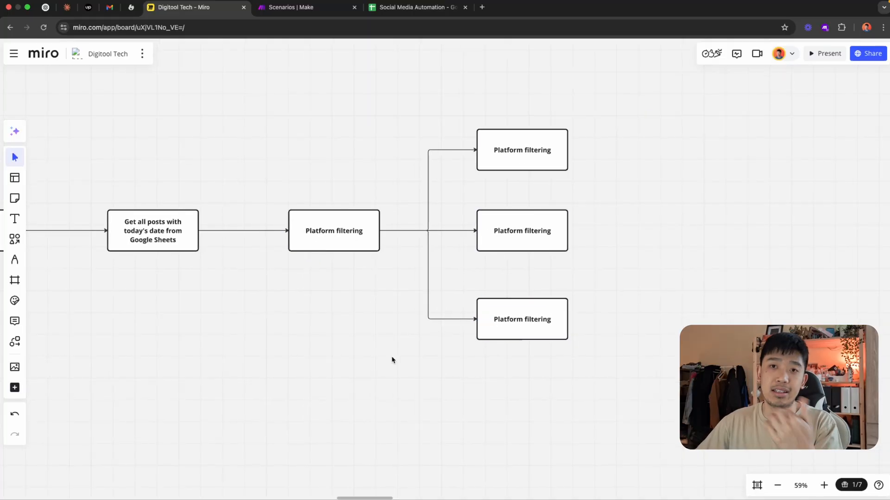
Label the upper branch box "Post to Fb" and the middle branch box "Post to LinkedIn"
{"action": "scroll", "coordinate": [498, 318], "scroll_direction": "right", "scroll_amount": 2}
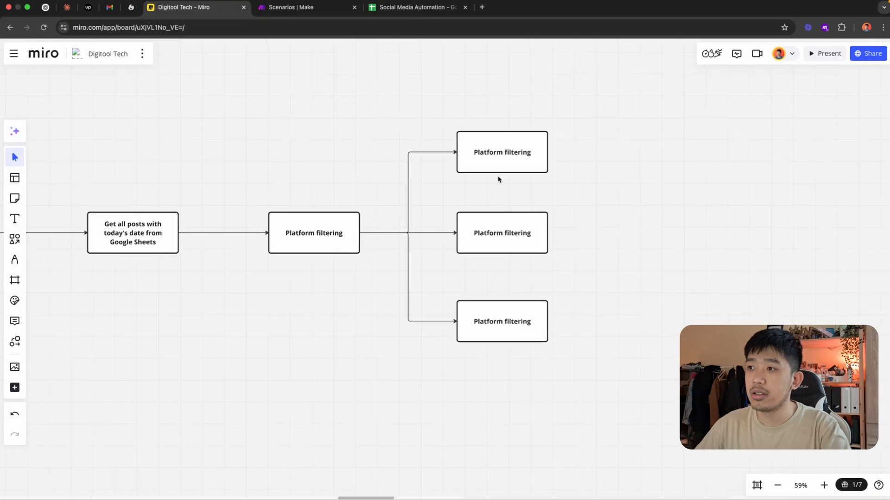
{"action": "left_click", "coordinate": [502, 153]}
{"action": "left_click", "coordinate": [502, 153]}
{"action": "type", "text": "Post to Fb"}
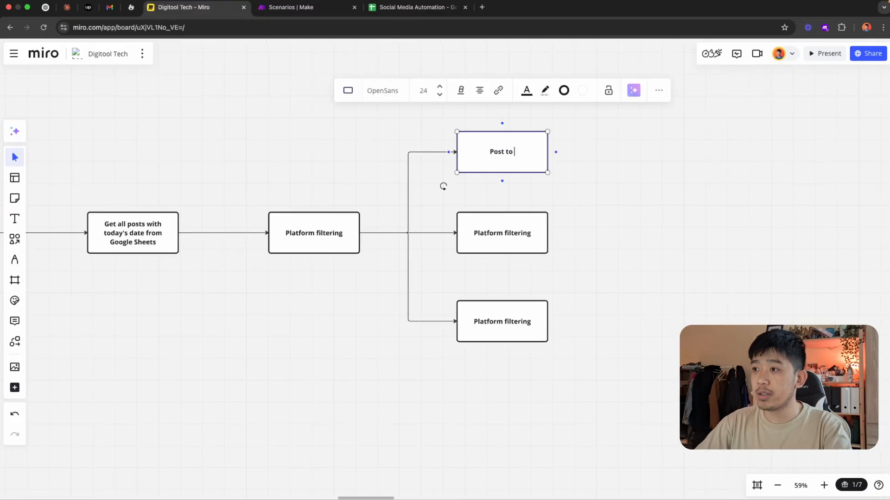
{"action": "type", "text": "Post"}
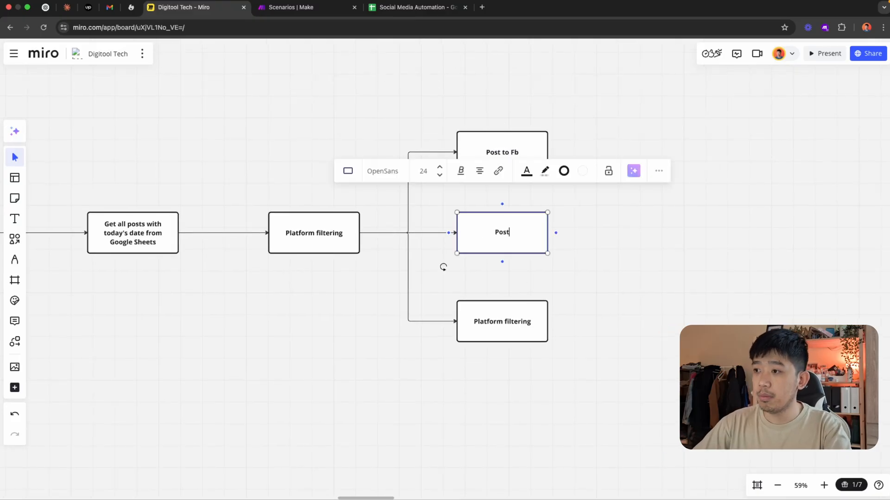
{"action": "type", "text": " to LinkedIn"}
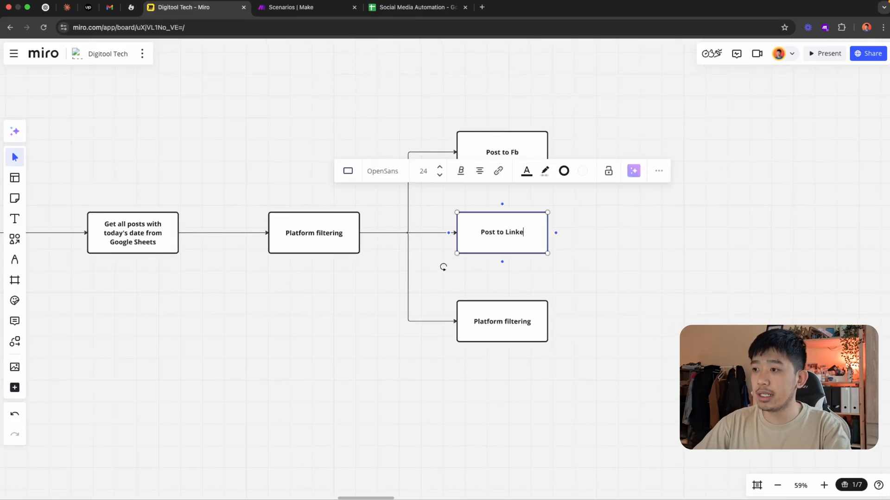
Label the lowest branch box "Post to X"
{"action": "left_click", "coordinate": [506, 321]}
{"action": "left_click", "coordinate": [506, 321]}
{"action": "type", "text": "Post"}
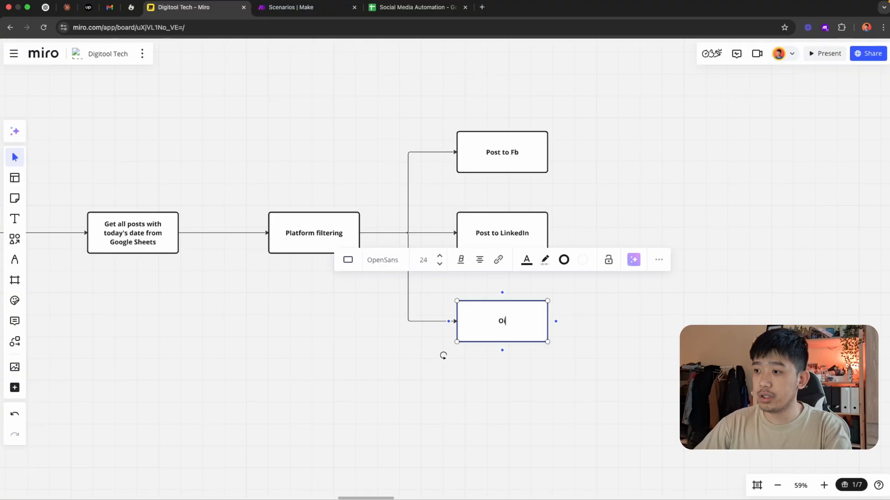
{"action": "type", "text": " to X"}
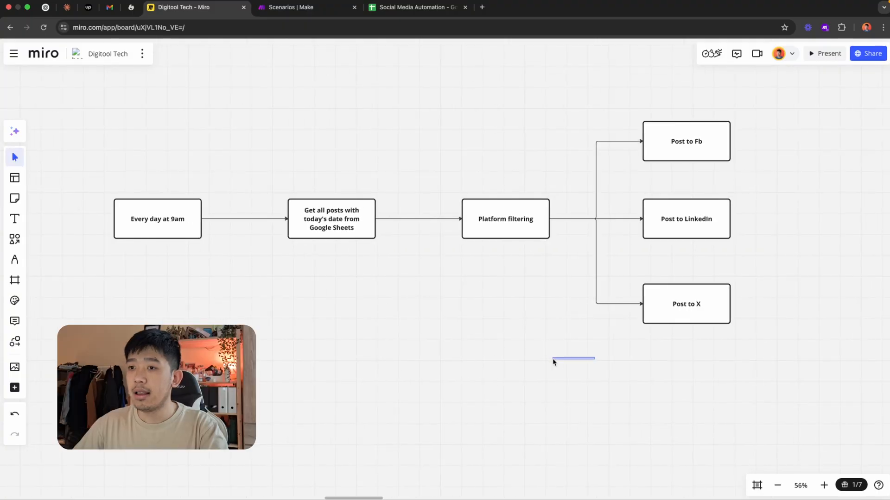
{"action": "key", "text": "space"}
{"action": "left_click_drag", "start_coordinate": [553, 360], "coordinate": [551, 359]}
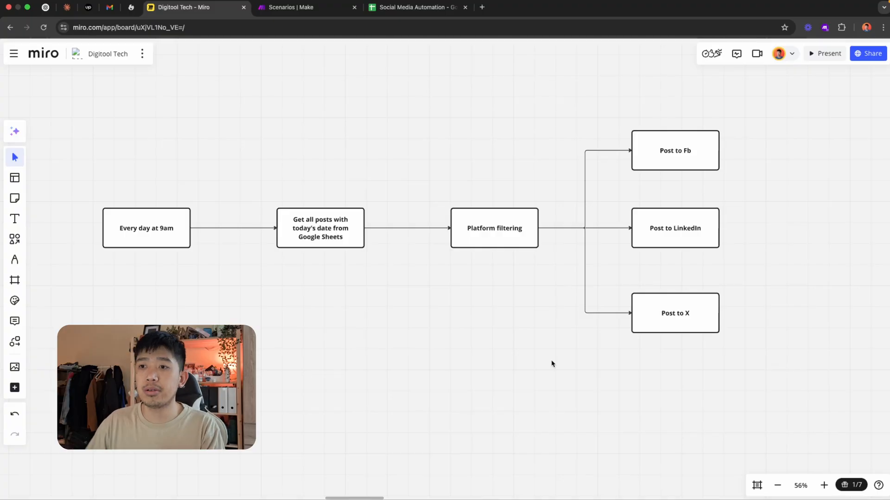
Walk through the flow from the 9am trigger through Google Sheets and platform filtering to the posting branches
{"action": "left_click", "coordinate": [174, 245]}
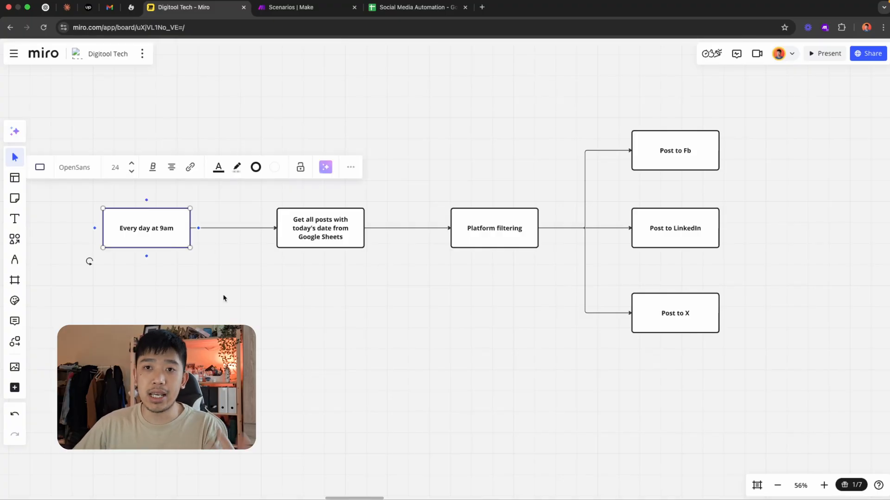
{"action": "left_click", "coordinate": [316, 237]}
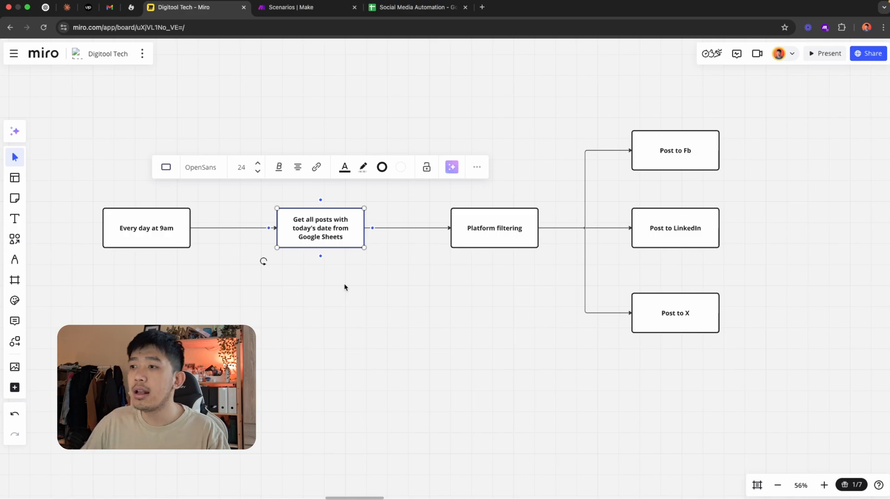
{"action": "left_click", "coordinate": [508, 227]}
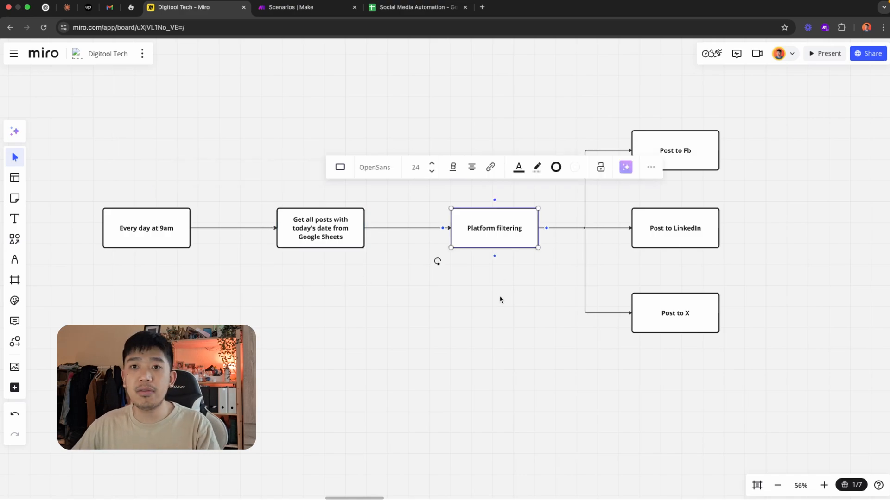
{"action": "left_click", "coordinate": [698, 157]}
{"action": "left_click", "coordinate": [698, 233]}
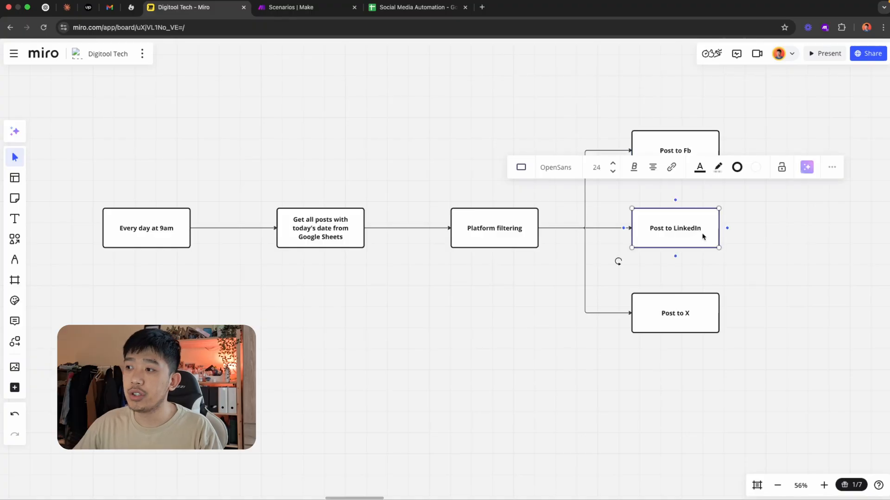
{"action": "left_click", "coordinate": [483, 344]}
{"action": "left_click_drag", "start_coordinate": [517, 327], "coordinate": [491, 350]}
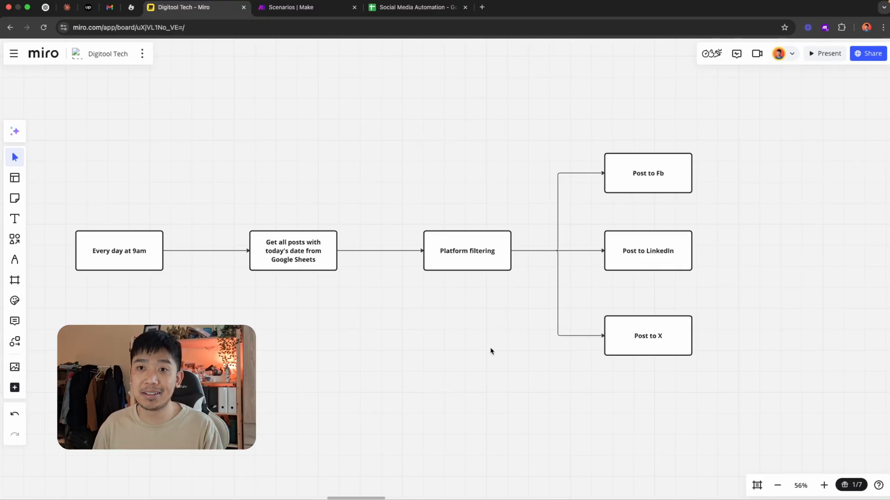
Switch to Make and examine the current plan, price and operations usage on the organization dashboard
{"action": "left_click", "coordinate": [328, 6]}
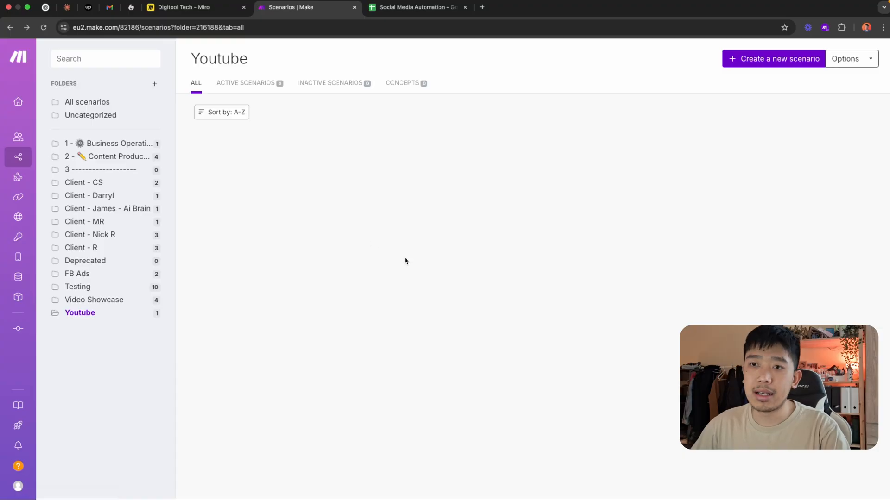
{"action": "left_click", "coordinate": [28, 101]}
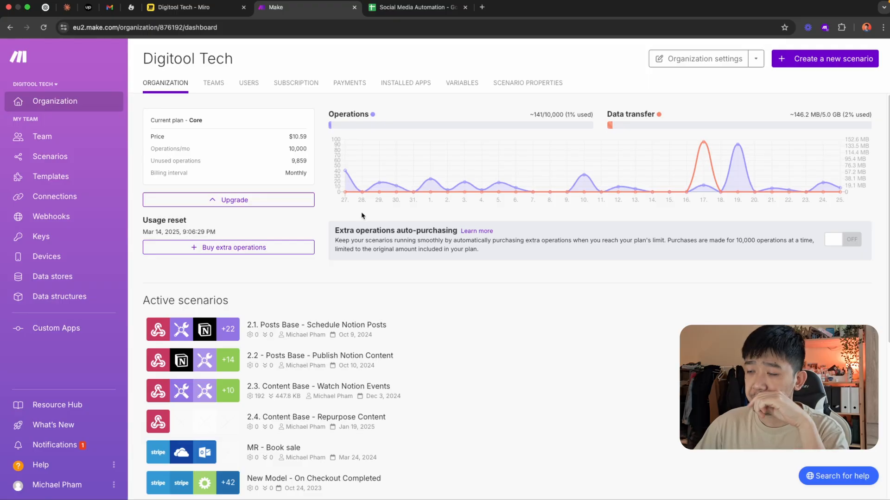
{"action": "left_click_drag", "start_coordinate": [151, 119], "coordinate": [225, 124]}
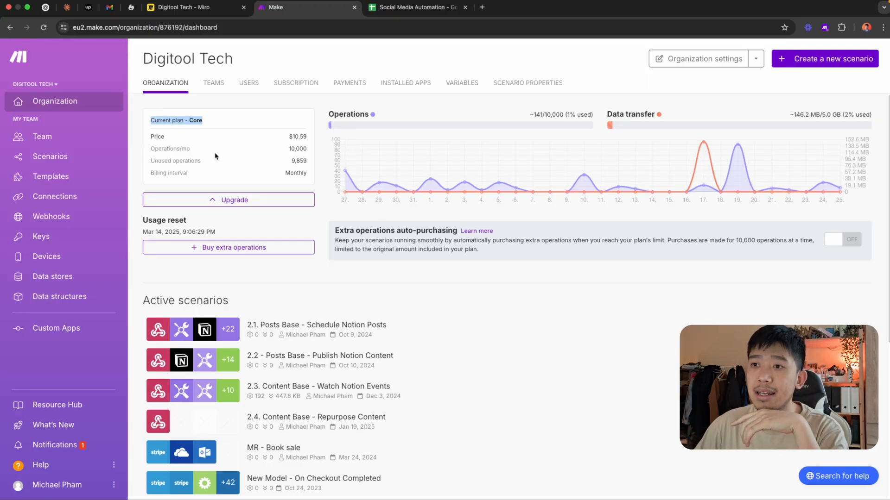
{"action": "left_click", "coordinate": [289, 164]}
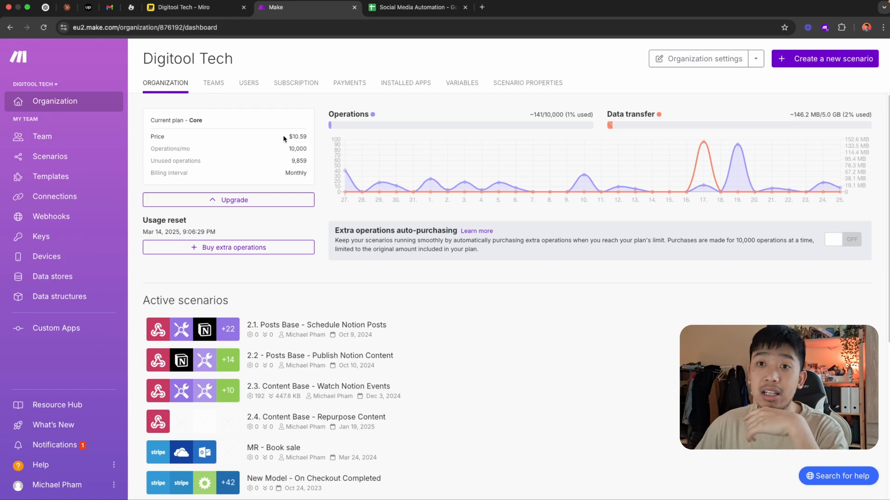
{"action": "mouse_move", "coordinate": [396, 206]}
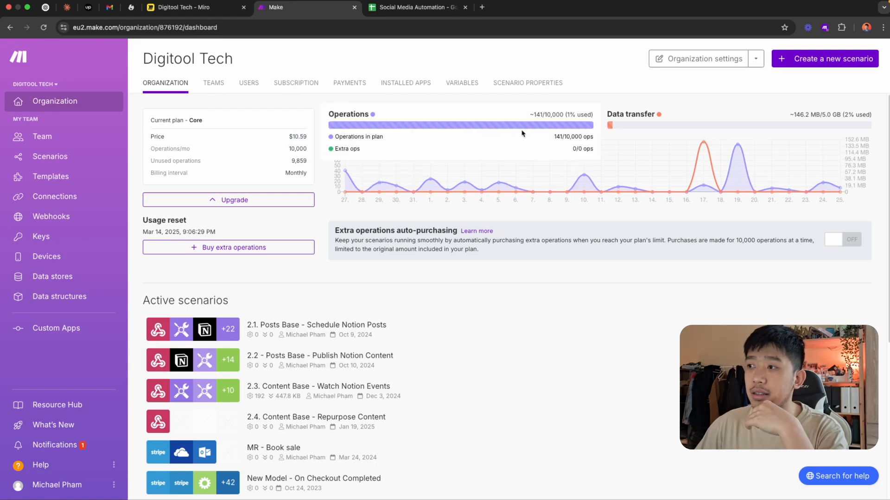
{"action": "mouse_move", "coordinate": [709, 190]}
{"action": "mouse_move", "coordinate": [470, 162]}
{"action": "mouse_move", "coordinate": [377, 119]}
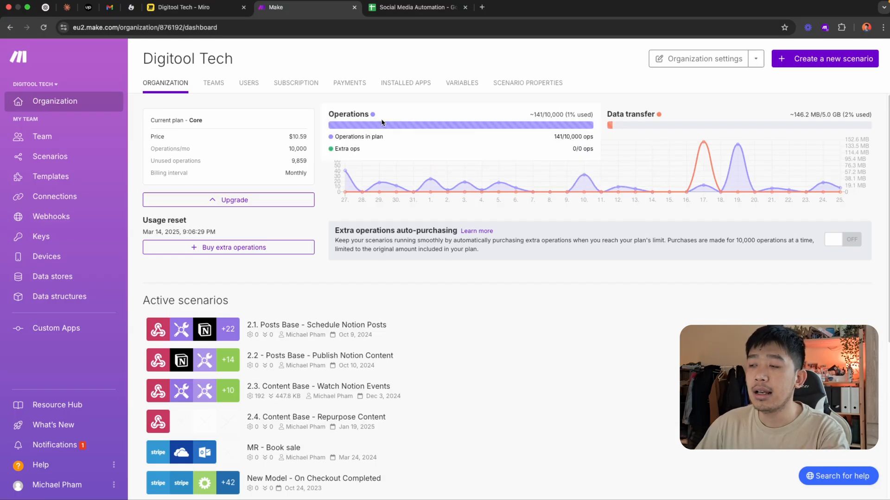
Switch to Miro and move the Platform filtering box slightly closer to the posting boxes, level with Post to LinkedIn
{"action": "left_click", "coordinate": [185, 7]}
{"action": "left_click_drag", "start_coordinate": [471, 243], "coordinate": [471, 224]}
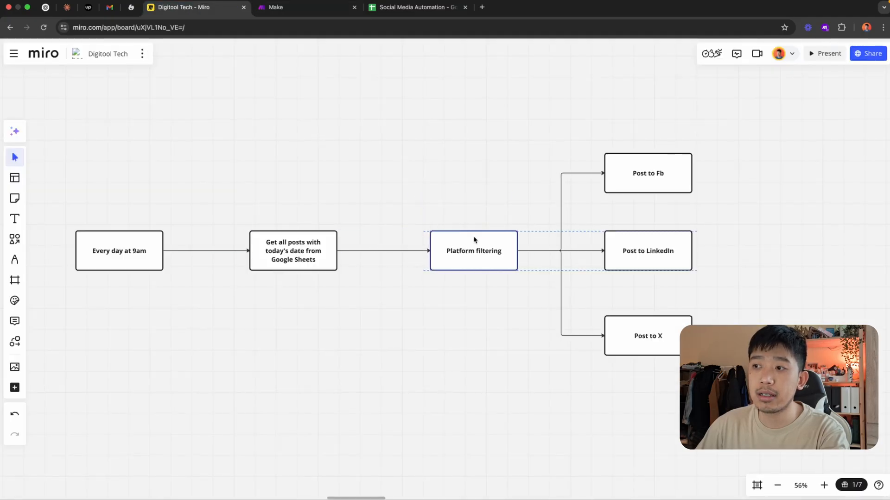
Return to Make and examine the operations chart and the data transfer allowance on the organization dashboard
{"action": "left_click", "coordinate": [324, 7]}
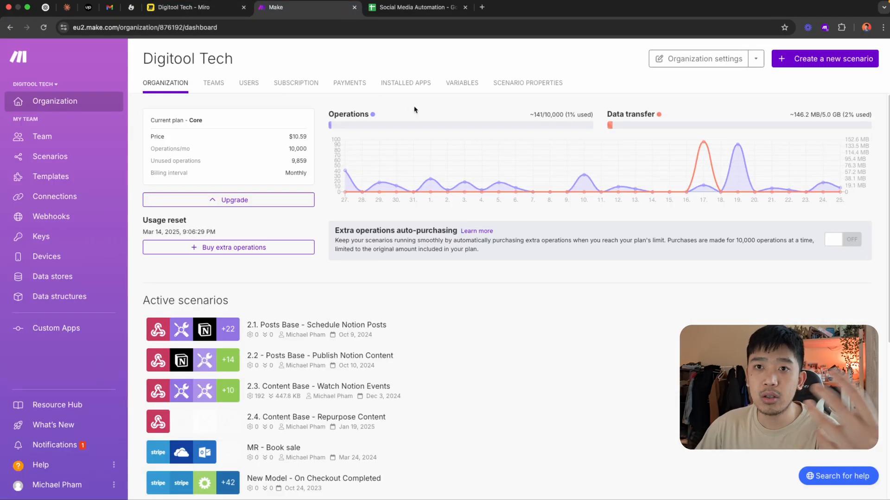
{"action": "mouse_move", "coordinate": [453, 128]}
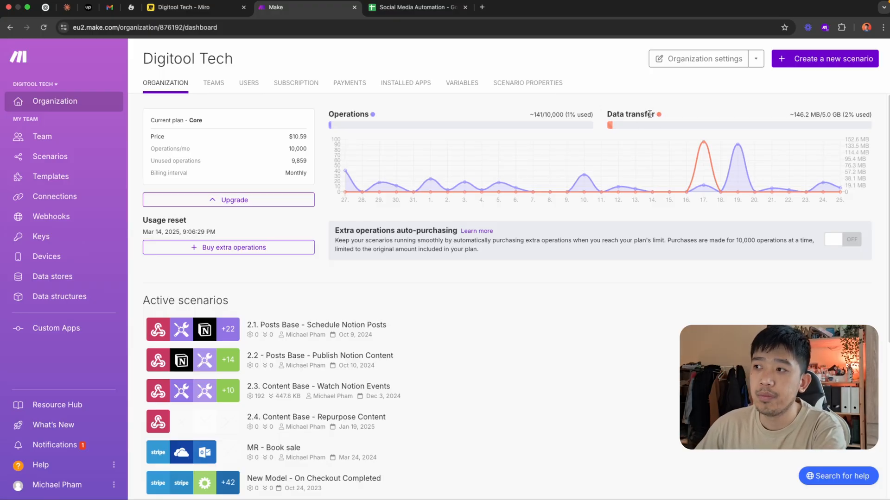
{"action": "mouse_move", "coordinate": [705, 150]}
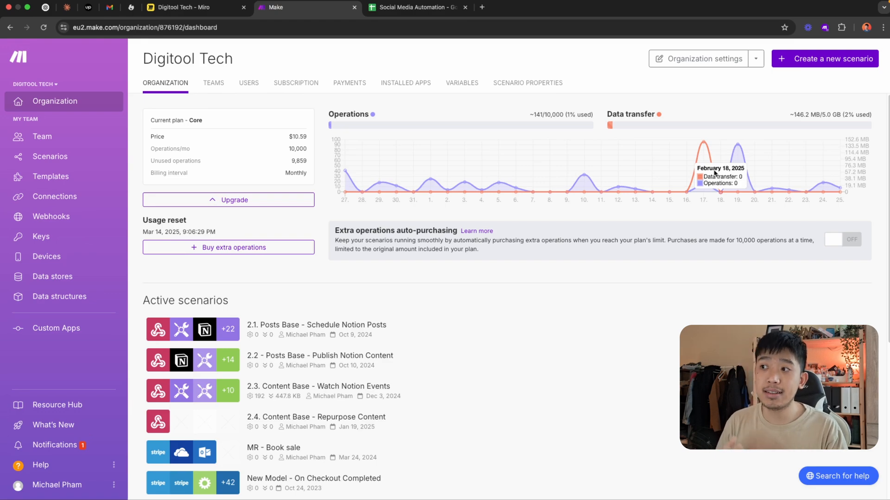
{"action": "left_click_drag", "start_coordinate": [837, 116], "coordinate": [826, 117]}
{"action": "left_click", "coordinate": [770, 108]}
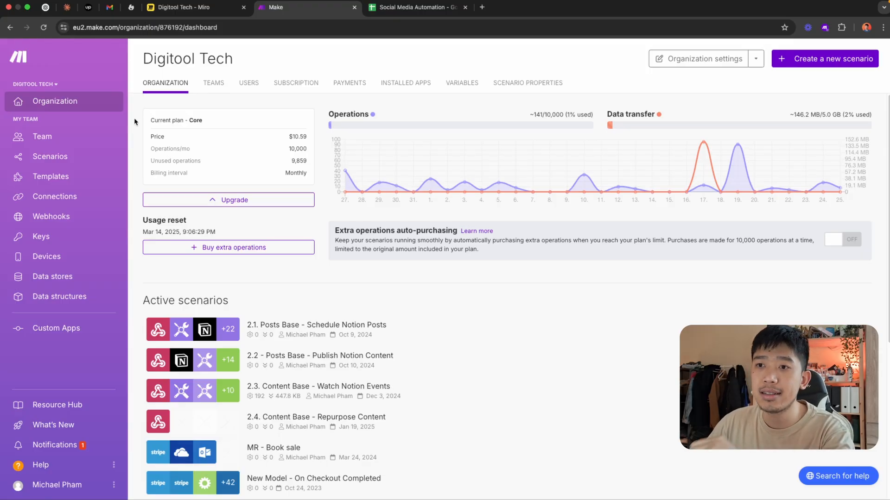
Open the list of all scenarios
{"action": "left_click", "coordinate": [65, 159]}
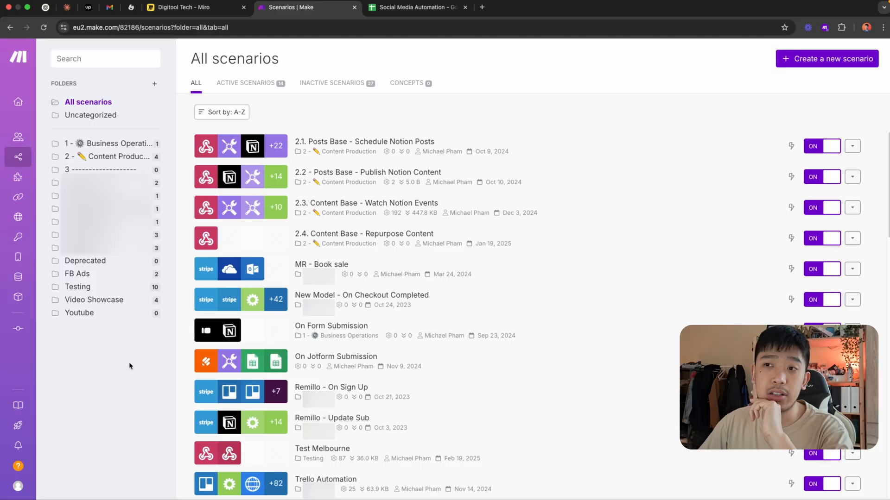
{"action": "left_click", "coordinate": [154, 84]}
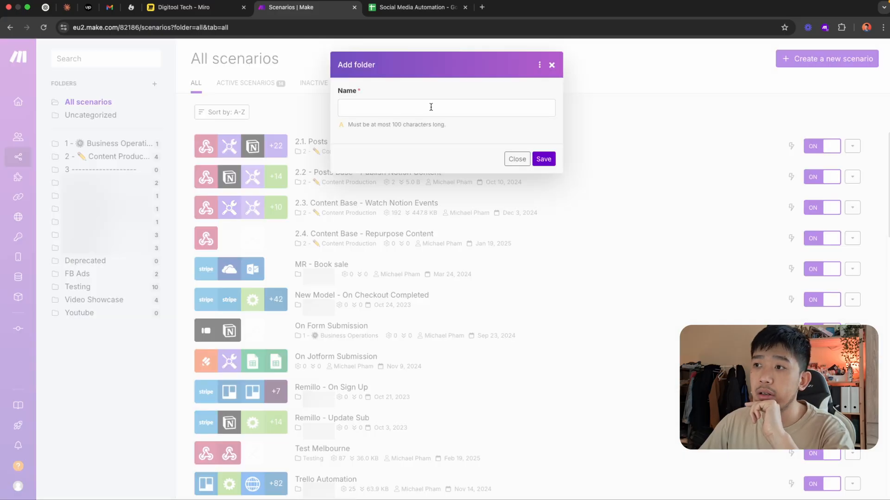
{"action": "left_click", "coordinate": [392, 103]}
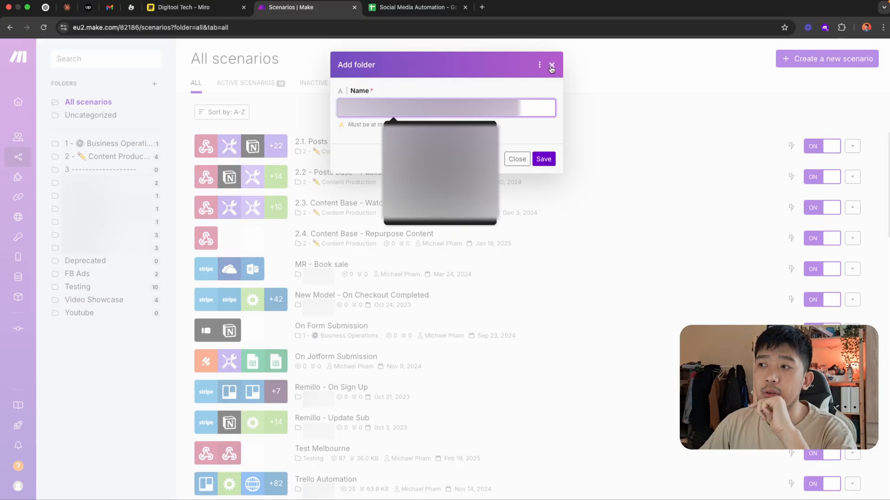
{"action": "left_click", "coordinate": [551, 68]}
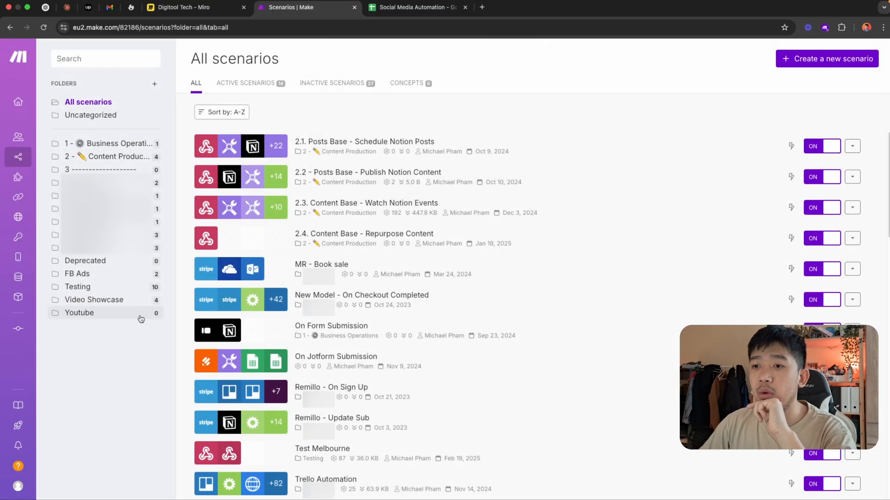
Create a new scenario in the Youtube folder and dismiss the app picker for its first module
{"action": "left_click", "coordinate": [80, 313]}
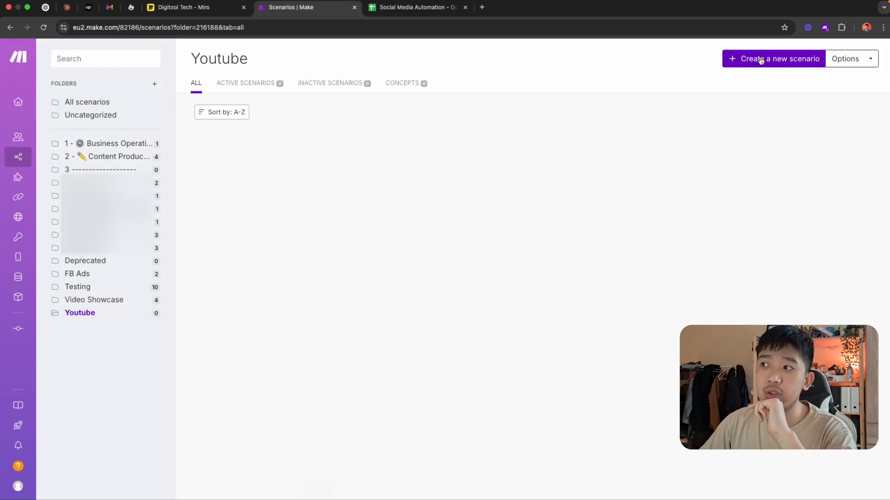
{"action": "left_click", "coordinate": [781, 65]}
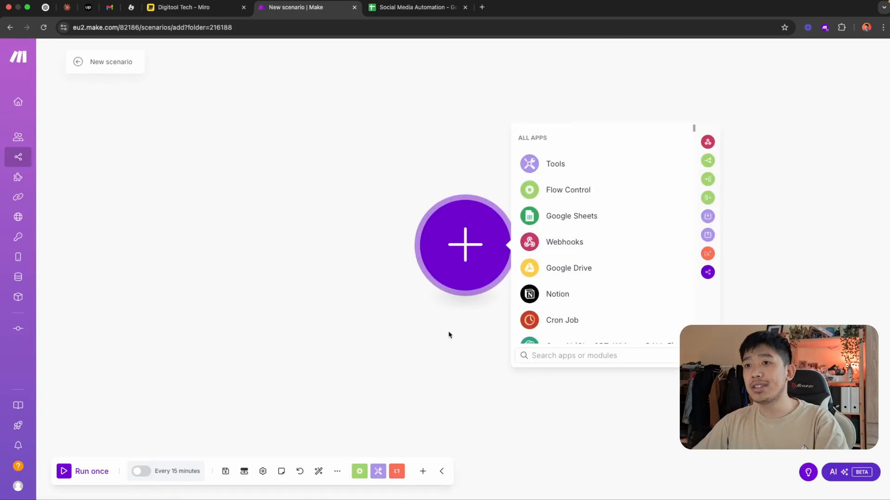
{"action": "left_click", "coordinate": [449, 335]}
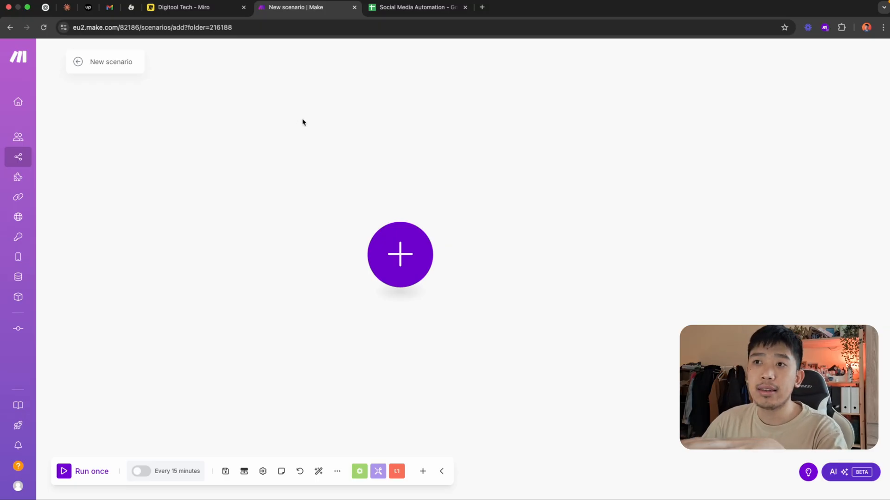
Switch to Miro and review the posting flow, focusing on the Every day at 9am and Google Sheets boxes
{"action": "left_click", "coordinate": [204, 7]}
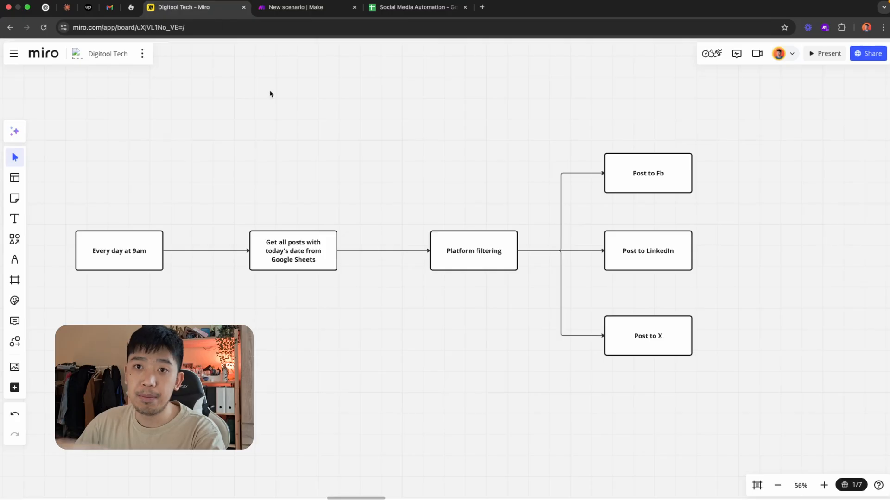
{"action": "left_click_drag", "start_coordinate": [70, 133], "coordinate": [707, 408]}
{"action": "left_click", "coordinate": [679, 422]}
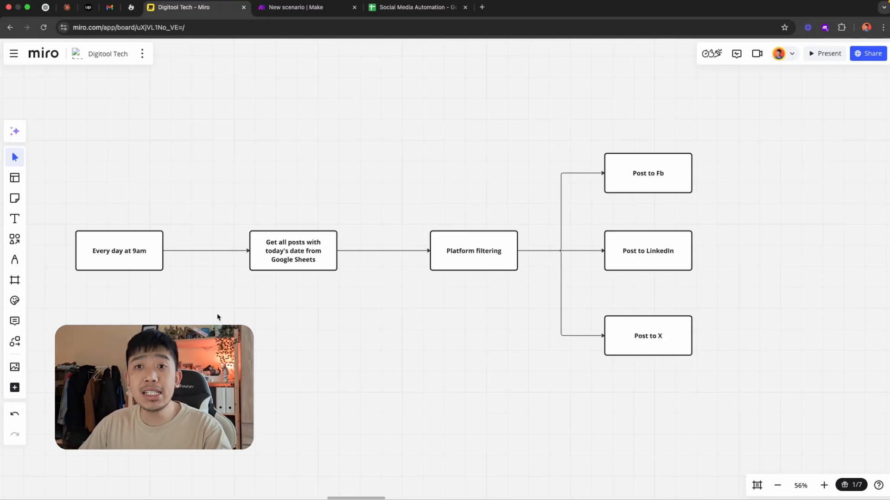
{"action": "left_click", "coordinate": [145, 262]}
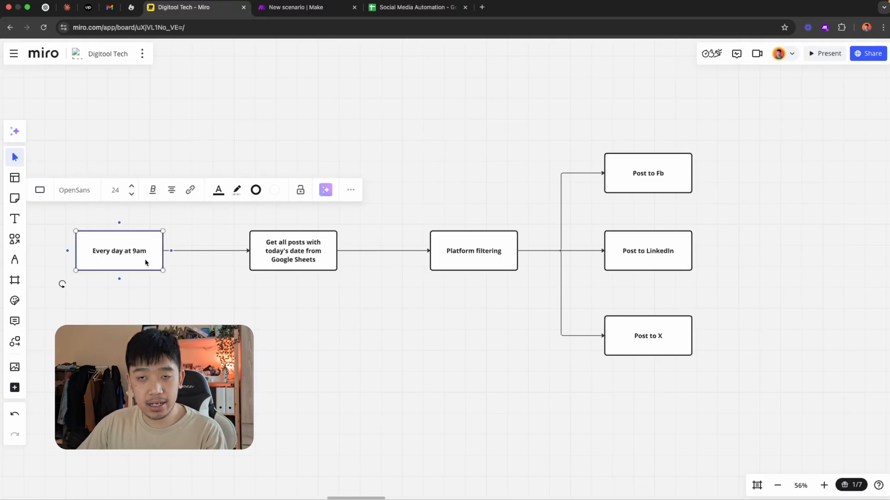
{"action": "left_click", "coordinate": [284, 252]}
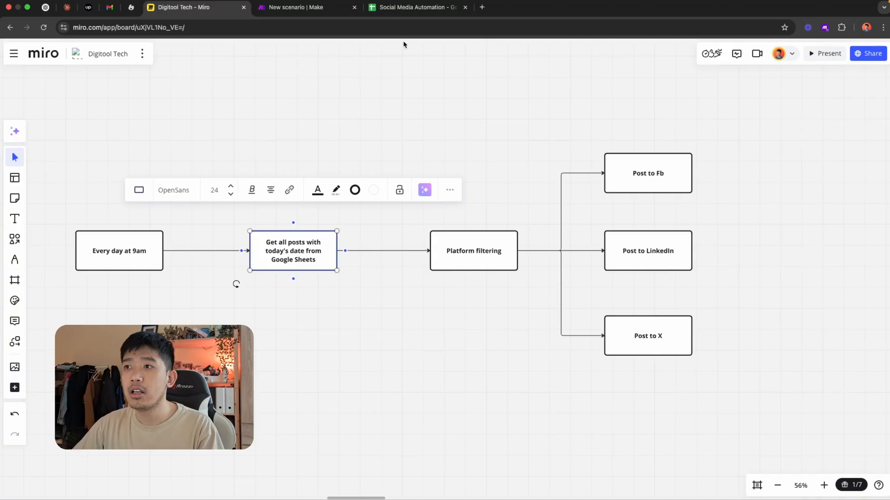
Switch to the Social Media Automation spreadsheet and set the first row's Post Date to 2/25/2025
{"action": "left_click", "coordinate": [408, 7]}
{"action": "double_click", "coordinate": [60, 130]}
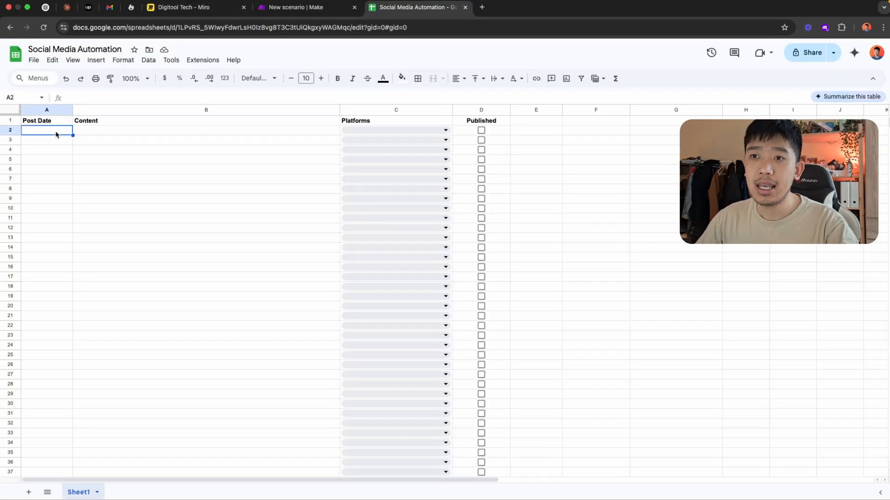
{"action": "left_click", "coordinate": [40, 225]}
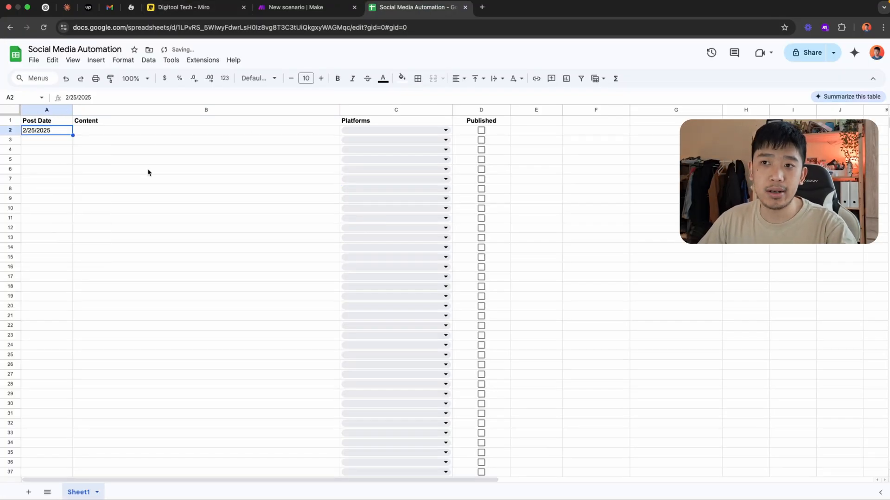
Paste the post text beginning "The future isn't about replacing humans with AI" into Content cell B2
{"action": "left_click", "coordinate": [122, 132]}
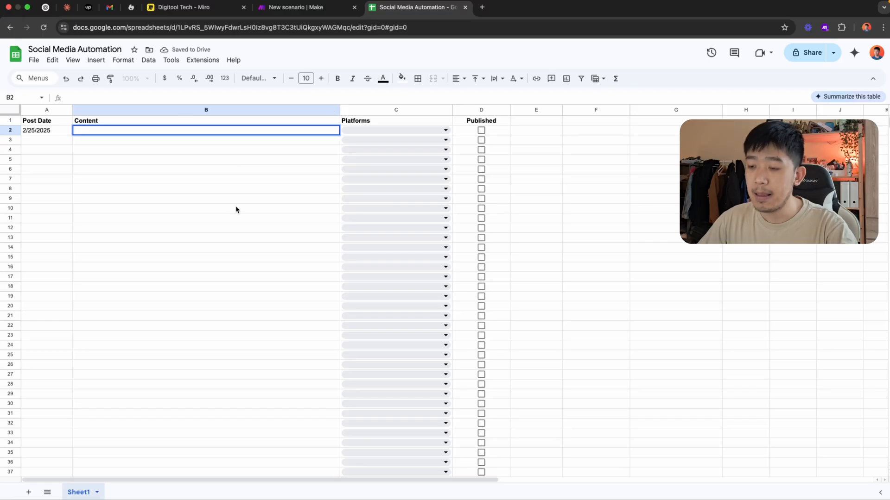
{"action": "type", "text": "The future isn't about replacing humans with AI—it's about building systems where they work together. My hybrid workflow uses AI for data processing and first drafts, then I add creativity and judgment. Output is 5x higher, quality is better."}
{"action": "left_click", "coordinate": [286, 172]}
{"action": "left_click", "coordinate": [260, 137]}
{"action": "left_click", "coordinate": [331, 176]}
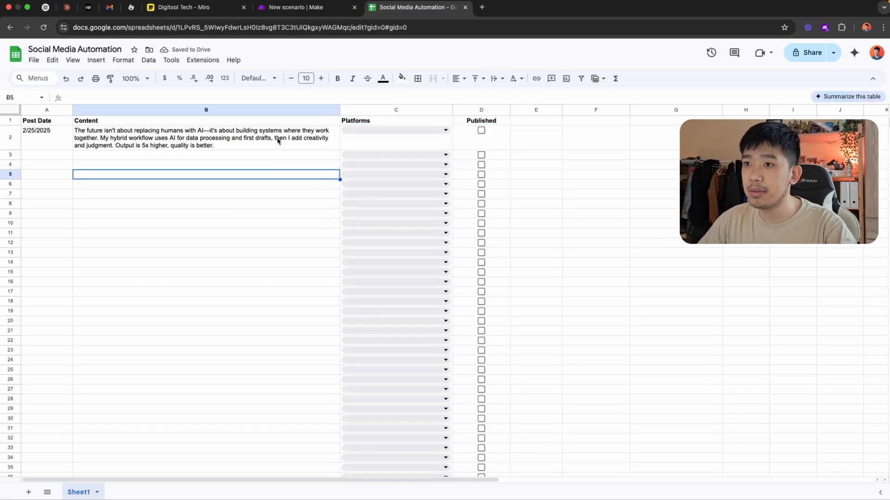
{"action": "double_click", "coordinate": [278, 139]}
{"action": "left_click", "coordinate": [284, 175]}
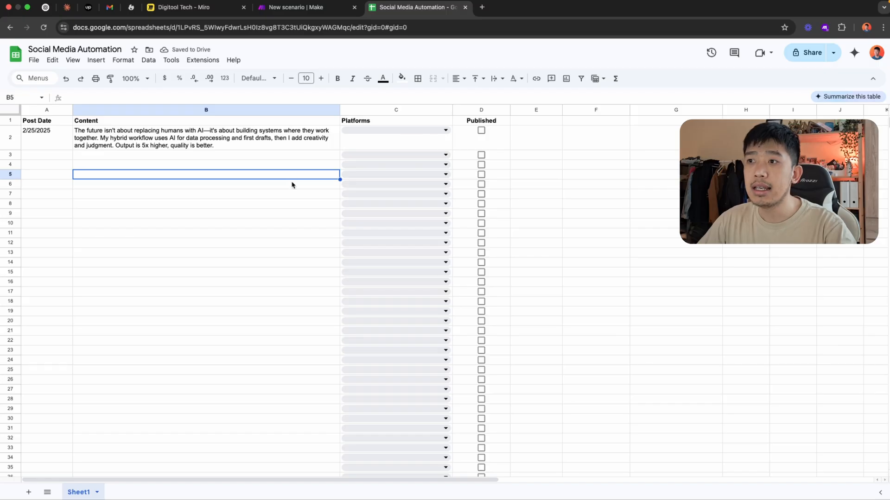
Assign Facebook, LinkedIn and X as the platforms for the post in row 2
{"action": "left_click", "coordinate": [395, 132]}
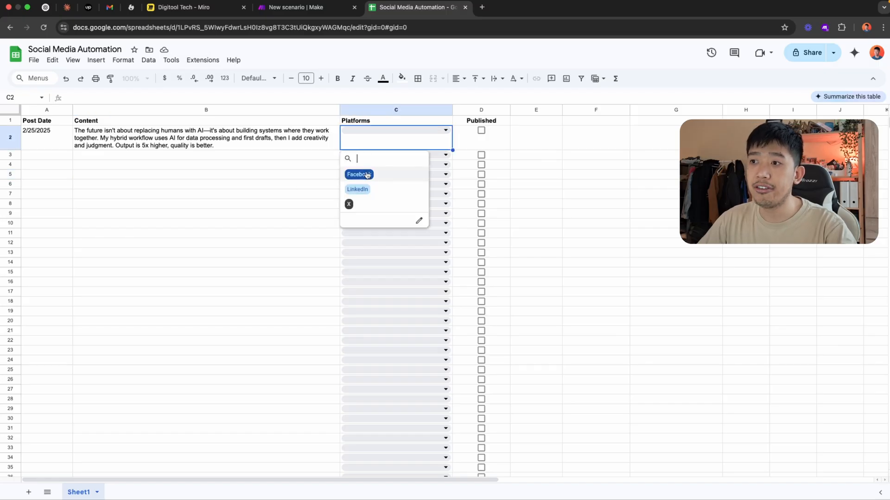
{"action": "left_click", "coordinate": [370, 190]}
{"action": "left_click", "coordinate": [370, 192]}
{"action": "left_click", "coordinate": [280, 216]}
{"action": "left_click", "coordinate": [393, 124]}
{"action": "left_click", "coordinate": [392, 131]}
{"action": "left_click", "coordinate": [363, 176]}
{"action": "left_click", "coordinate": [363, 186]}
{"action": "left_click", "coordinate": [278, 204]}
{"action": "left_click", "coordinate": [443, 131]}
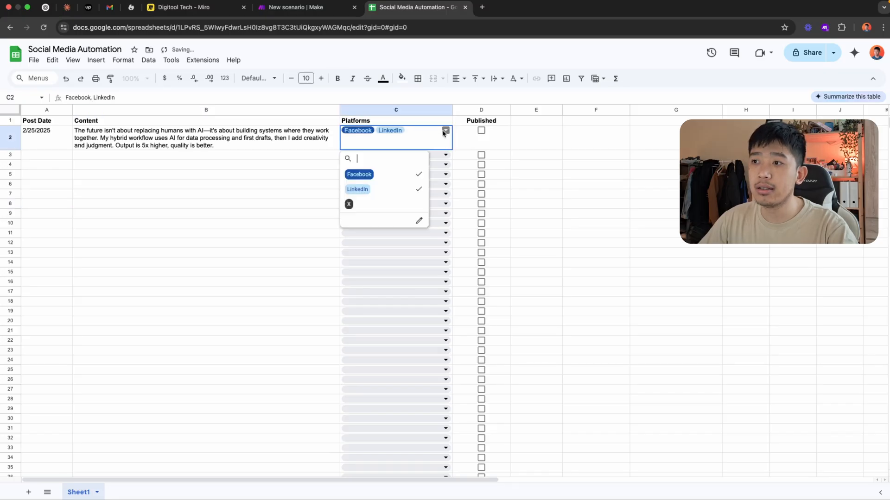
{"action": "left_click", "coordinate": [357, 204]}
{"action": "left_click", "coordinate": [299, 185]}
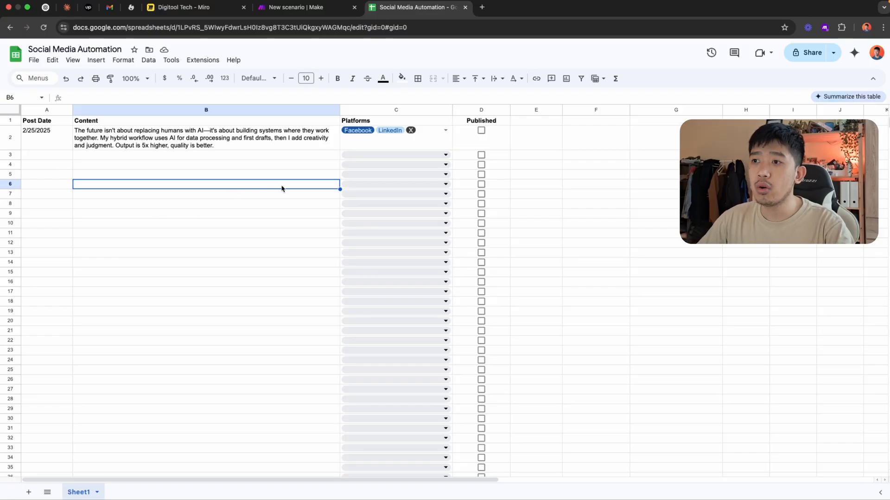
Check the flow's first boxes in Miro and open the app picker for the first module of the Make scenario
{"action": "left_click", "coordinate": [192, 8]}
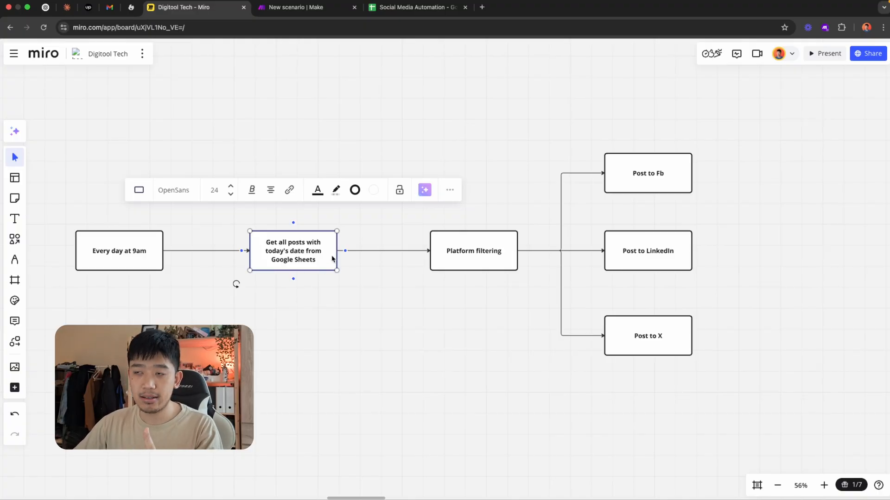
{"action": "left_click", "coordinate": [301, 7]}
{"action": "left_click", "coordinate": [412, 272]}
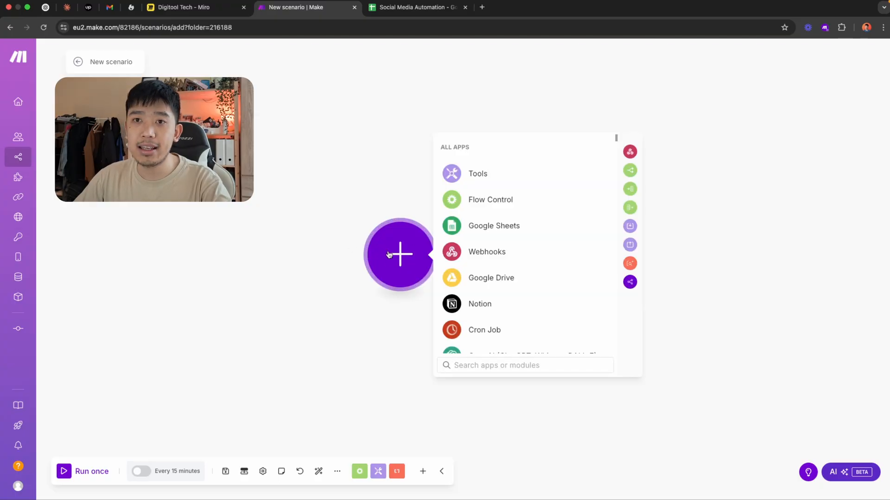
{"action": "left_click", "coordinate": [191, 8]}
{"action": "left_click_drag", "start_coordinate": [137, 253], "coordinate": [151, 251]}
{"action": "left_click", "coordinate": [299, 7]}
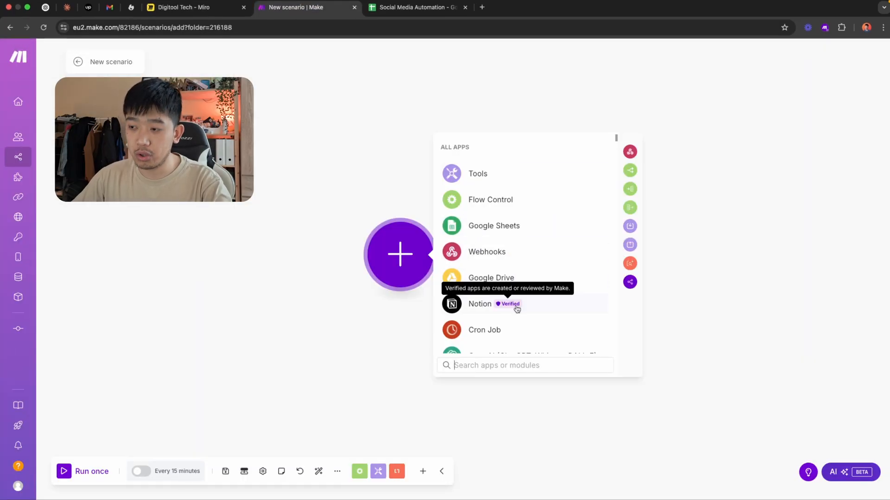
Find Google Sheets in the app picker and add its Search Rows module as the scenario's first module
{"action": "scroll", "coordinate": [555, 278], "scroll_direction": "down", "scroll_amount": 10}
{"action": "scroll", "coordinate": [540, 256], "scroll_direction": "up", "scroll_amount": 10}
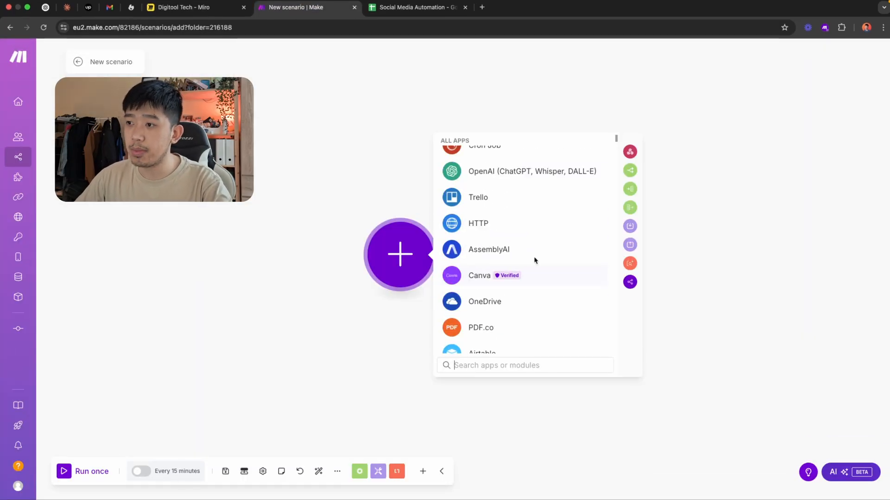
{"action": "left_click", "coordinate": [499, 366]}
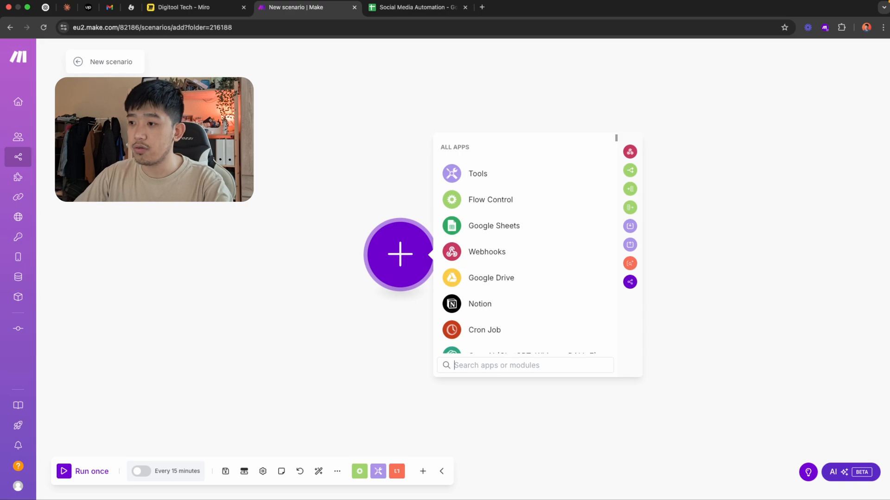
{"action": "type", "text": "google sheets"}
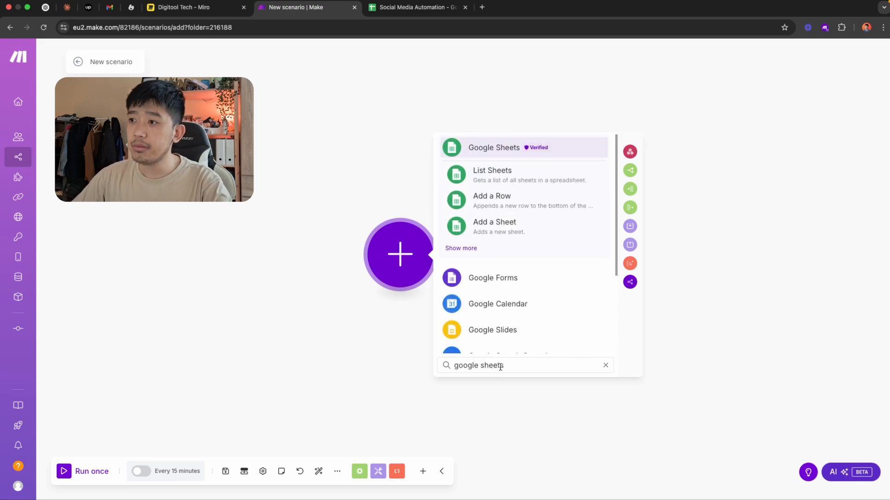
{"action": "left_click", "coordinate": [477, 152]}
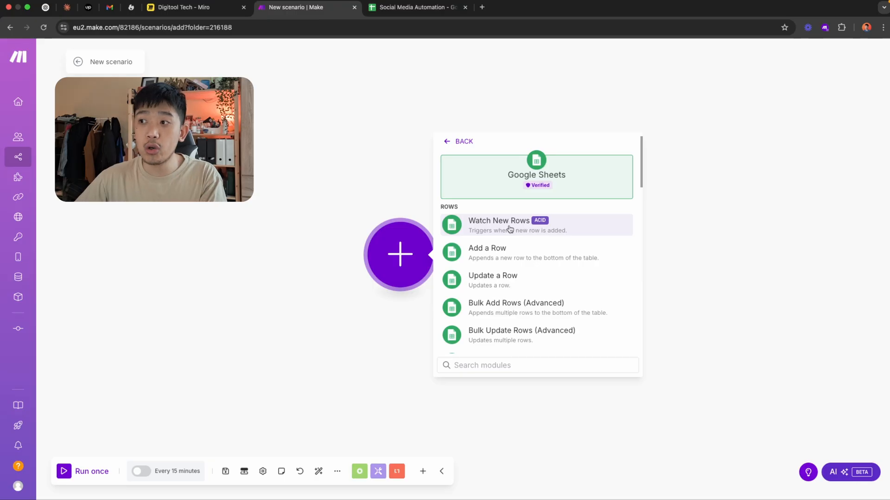
{"action": "scroll", "coordinate": [522, 267], "scroll_direction": "down", "scroll_amount": 1}
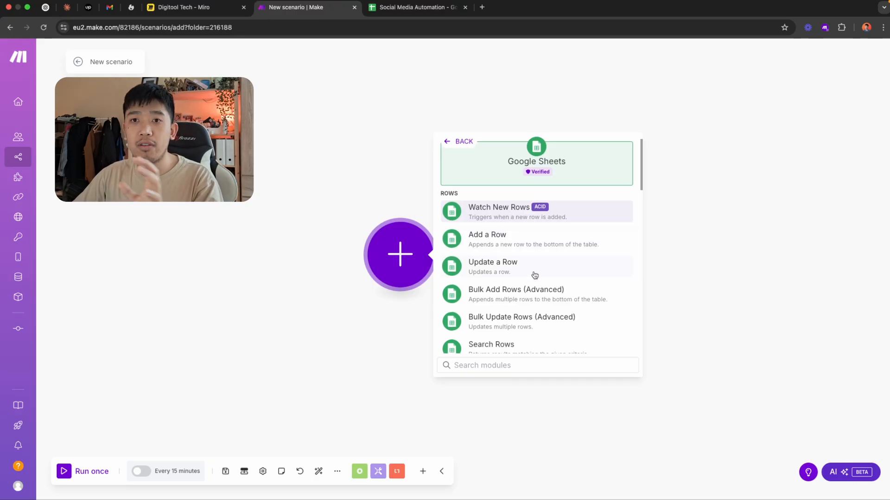
{"action": "scroll", "coordinate": [529, 299], "scroll_direction": "down", "scroll_amount": 1}
{"action": "type", "text": "search"}
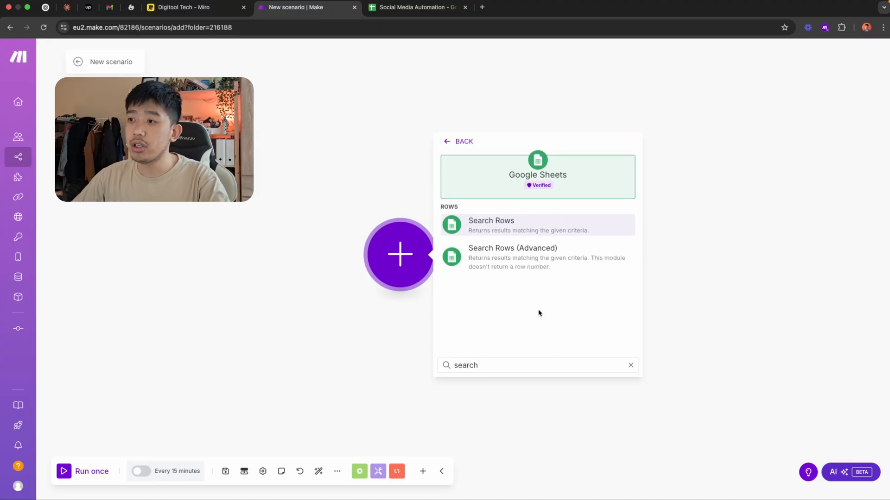
{"action": "left_click", "coordinate": [536, 227]}
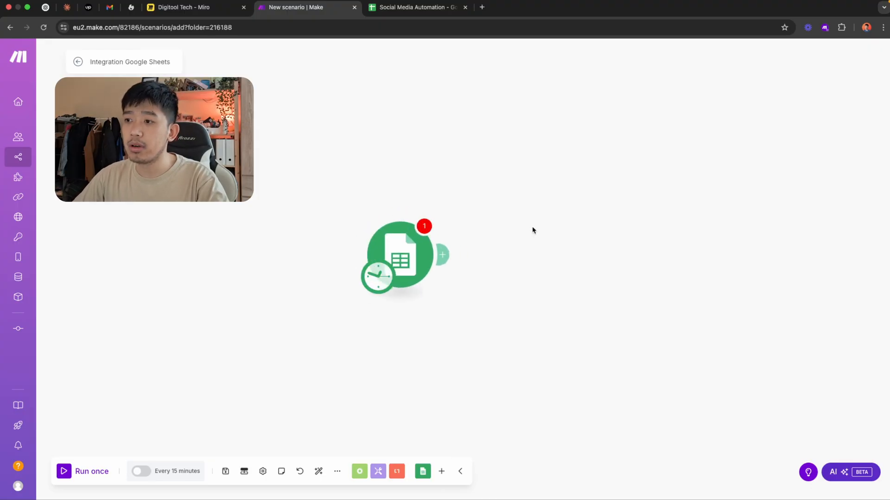
Set the module's spreadsheet to Social Media Automation and its sheet to Sheet1, checking both names against the Google Sheets document
{"action": "left_click", "coordinate": [528, 286]}
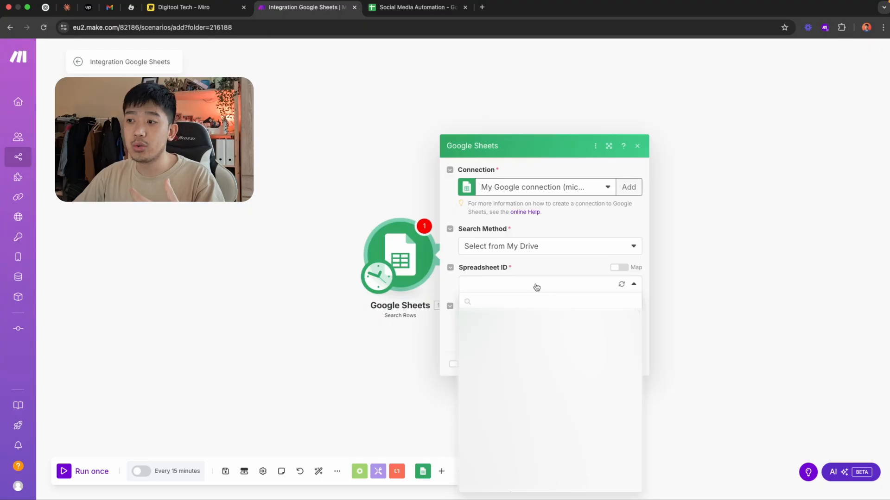
{"action": "left_click", "coordinate": [416, 7]}
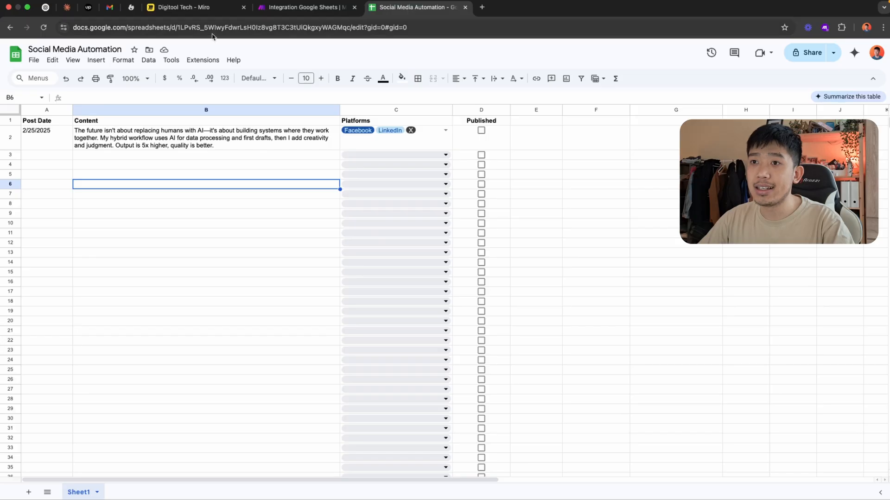
{"action": "left_click", "coordinate": [300, 7]}
{"action": "left_click", "coordinate": [496, 286]}
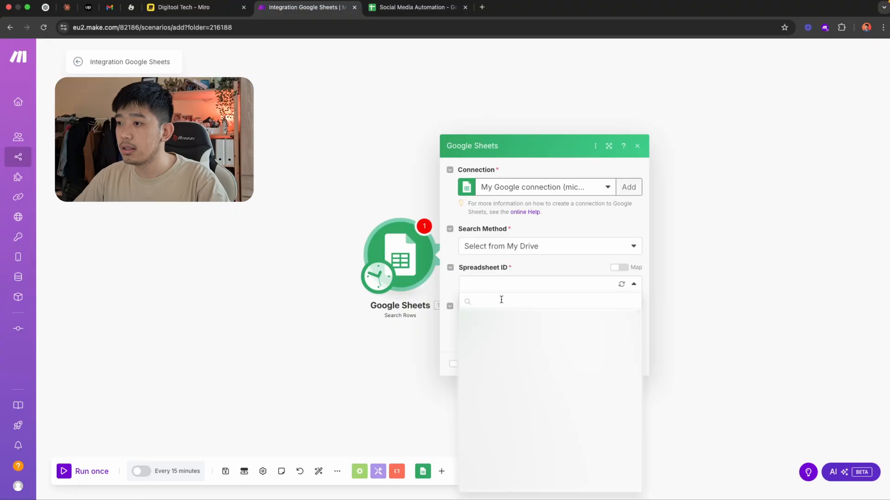
{"action": "left_click", "coordinate": [513, 317]}
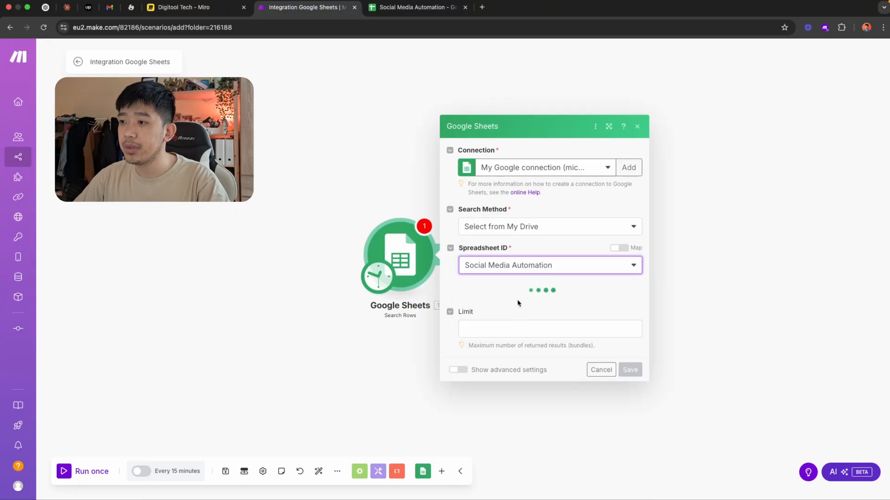
{"action": "left_click", "coordinate": [506, 304]}
{"action": "left_click", "coordinate": [498, 323]}
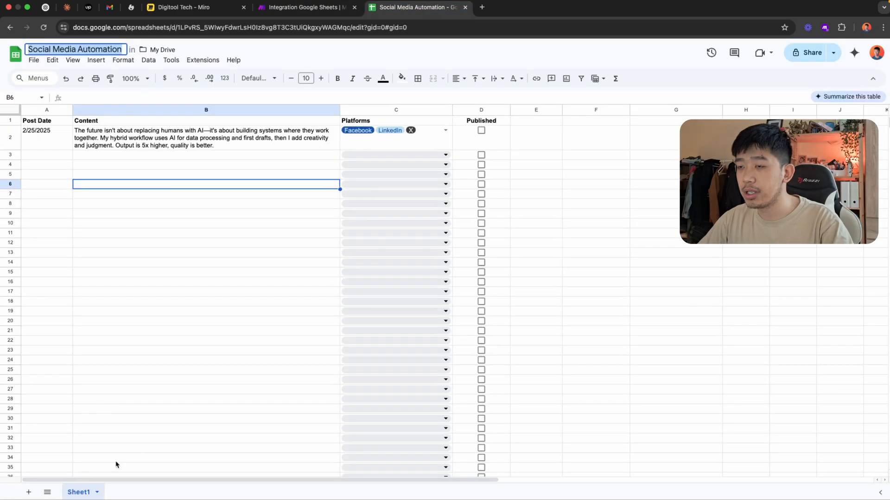
{"action": "left_click", "coordinate": [280, 8]}
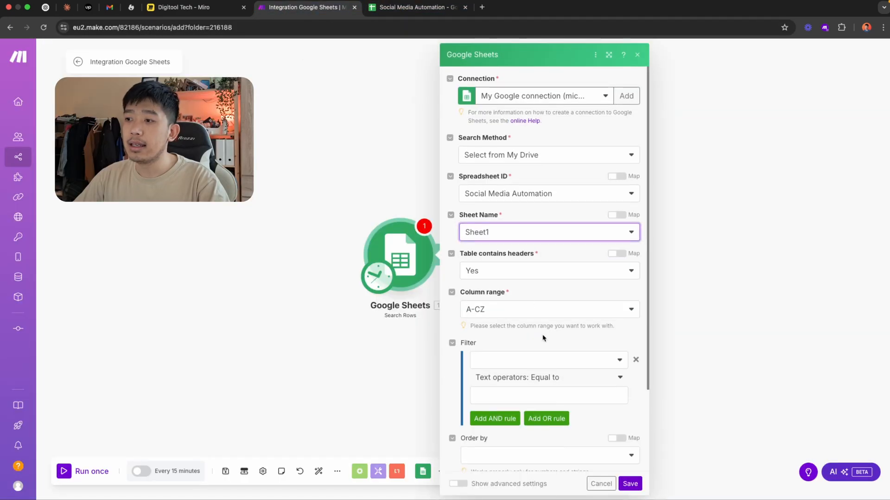
Choose Post Date (A) as the column for the Search Rows filter
{"action": "scroll", "coordinate": [543, 337], "scroll_direction": "down", "scroll_amount": 3}
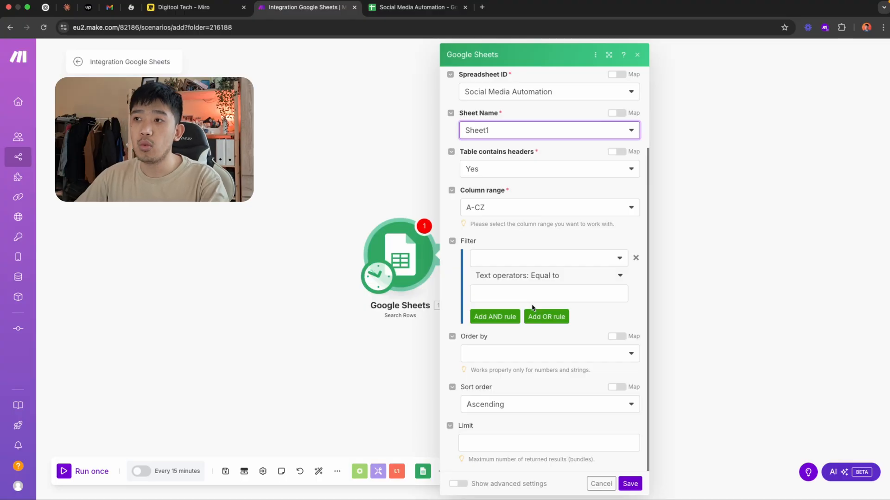
{"action": "left_click", "coordinate": [533, 262]}
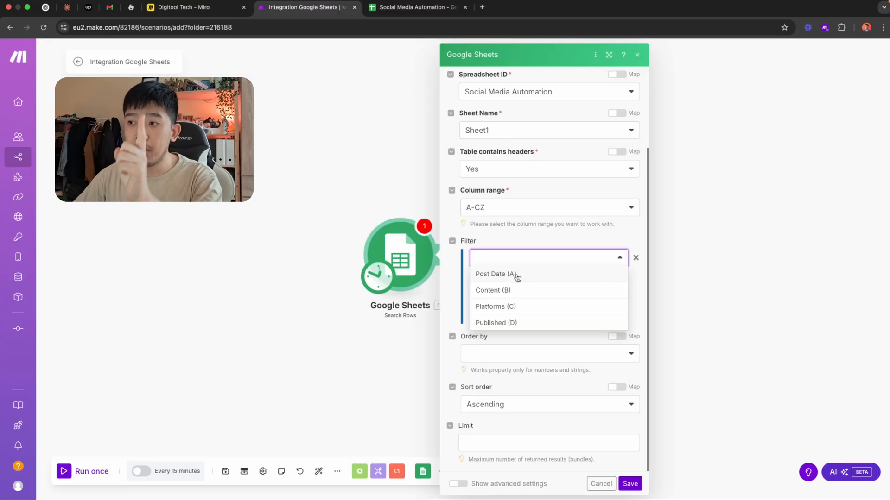
{"action": "left_click", "coordinate": [517, 277]}
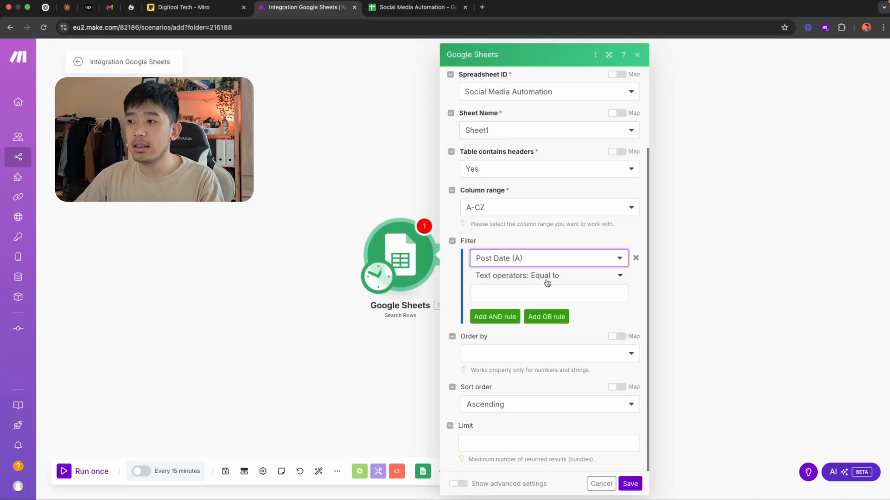
Bring up the date and time functions for the Post Date filter value and check the date format in cell A2 of the Google Sheets document
{"action": "left_click", "coordinate": [564, 294]}
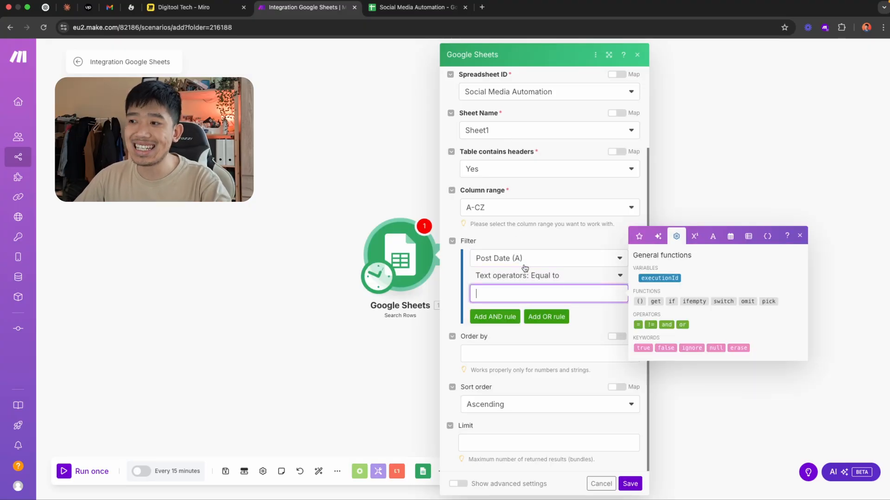
{"action": "left_click", "coordinate": [410, 8]}
{"action": "left_click", "coordinate": [326, 8]}
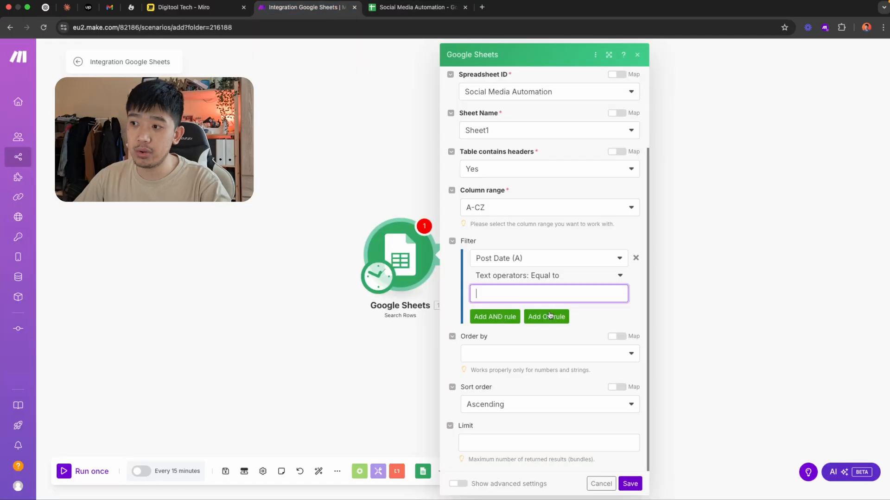
{"action": "left_click", "coordinate": [563, 293]}
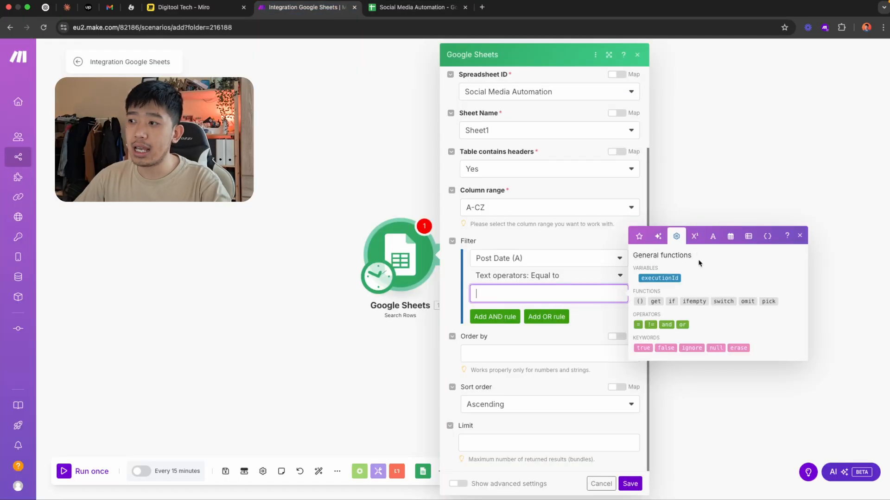
{"action": "left_click", "coordinate": [730, 237]}
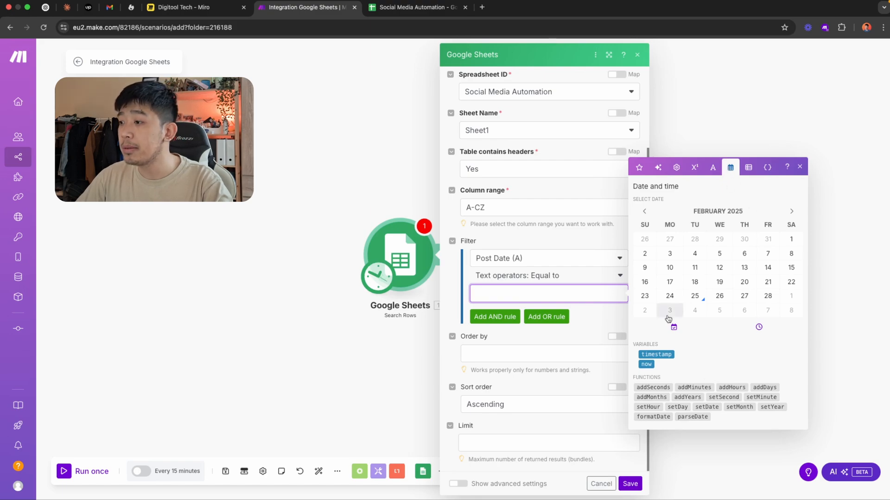
{"action": "mouse_move", "coordinate": [655, 417]}
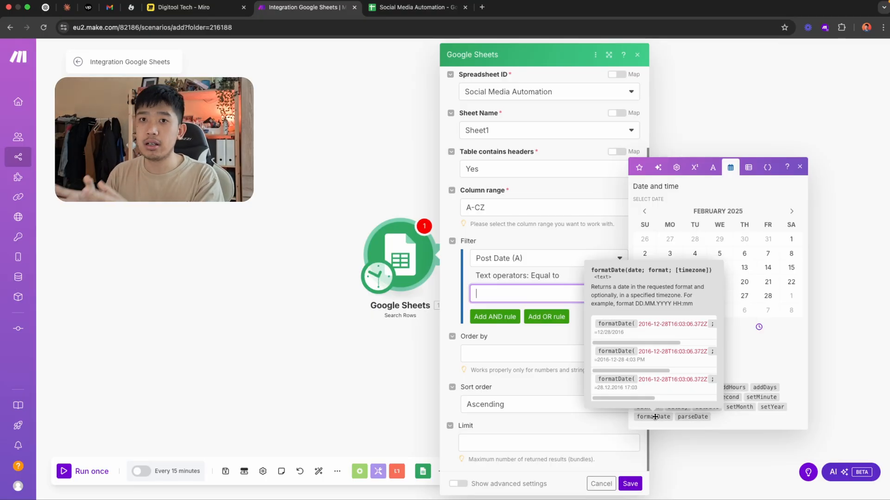
{"action": "left_click", "coordinate": [413, 7]}
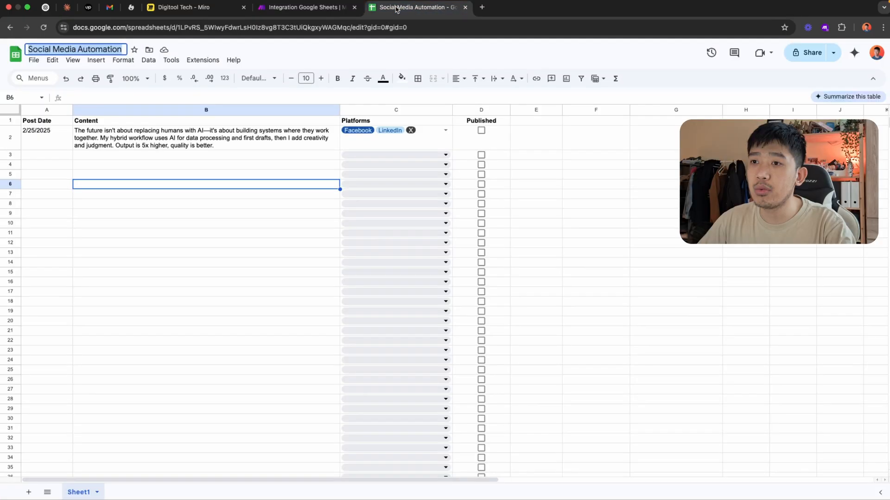
{"action": "left_click", "coordinate": [25, 137]}
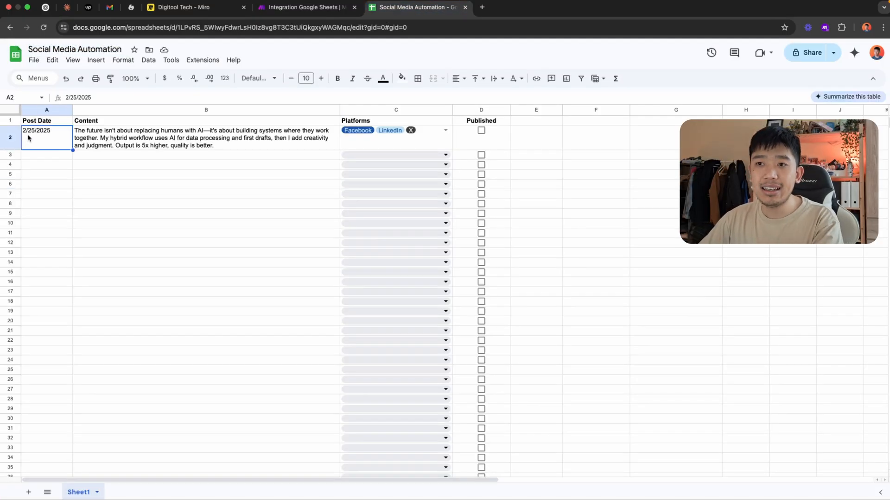
{"action": "left_click", "coordinate": [308, 8]}
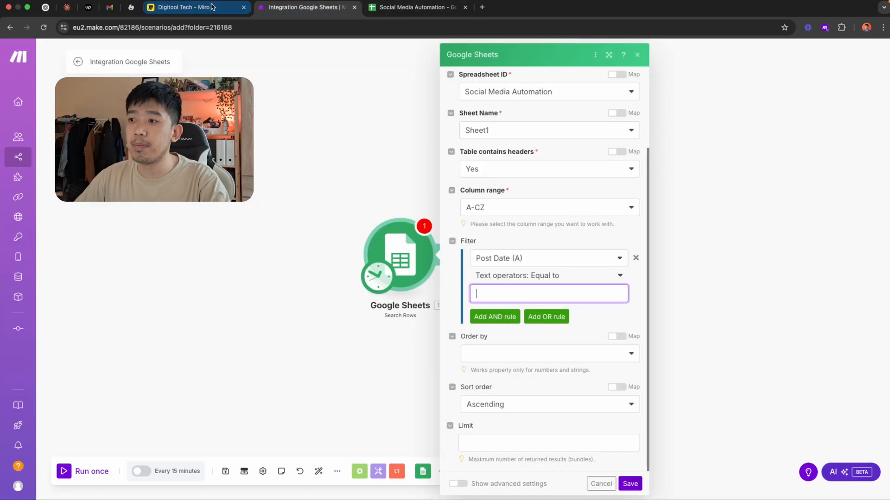
Insert the formatDate function as the comparison value of the Post Date filter
{"action": "left_click", "coordinate": [531, 293]}
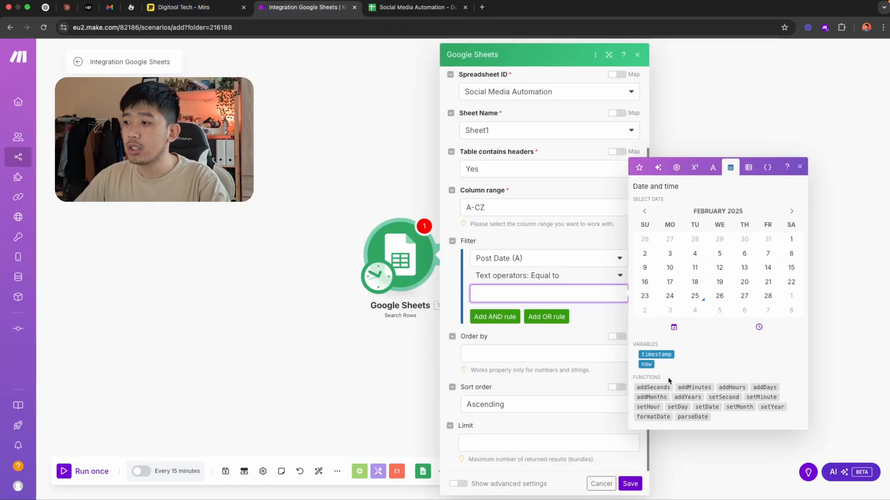
{"action": "left_click", "coordinate": [653, 417]}
{"action": "left_click", "coordinate": [531, 294]}
{"action": "left_click", "coordinate": [520, 294]}
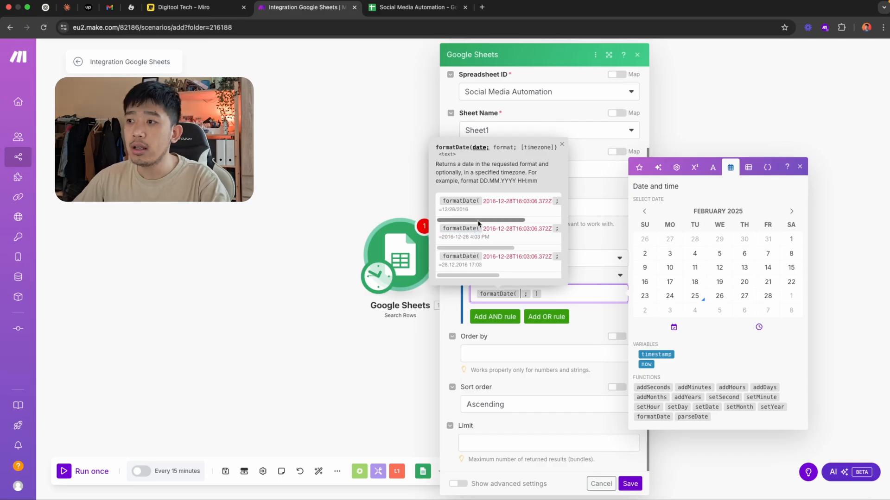
Examine the formatDate usage examples to see how the date and format arguments are written
{"action": "scroll", "coordinate": [477, 213], "scroll_direction": "right", "scroll_amount": 3}
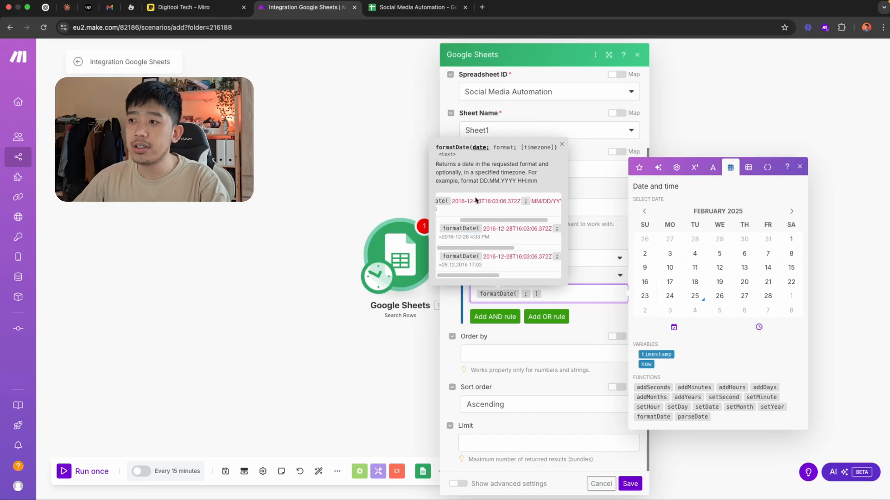
{"action": "scroll", "coordinate": [519, 204], "scroll_direction": "right", "scroll_amount": 3}
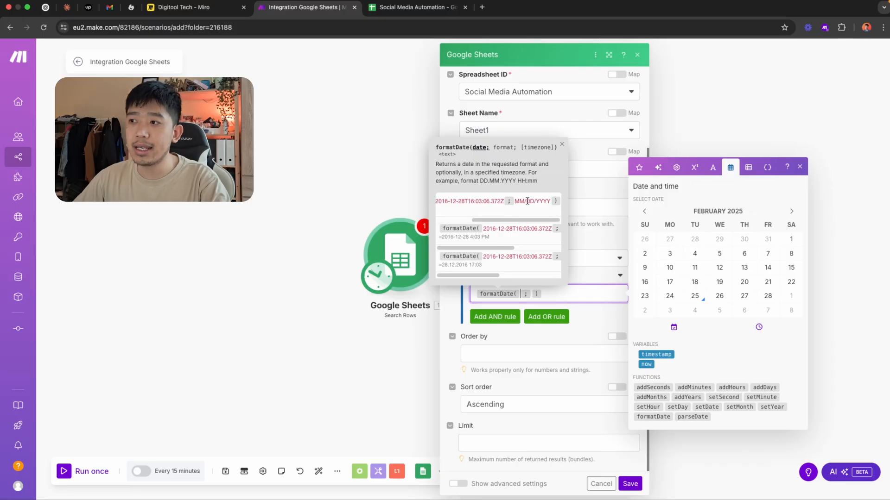
{"action": "left_click", "coordinate": [550, 201]}
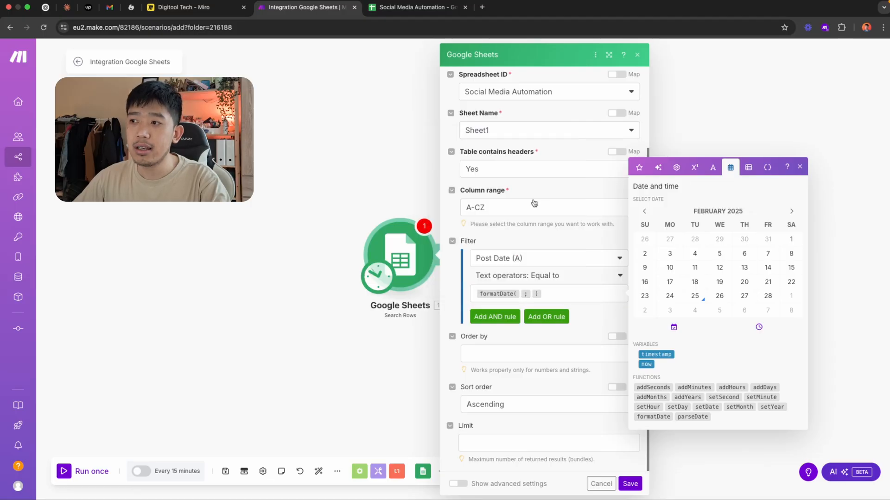
{"action": "left_click", "coordinate": [532, 294]}
{"action": "scroll", "coordinate": [512, 203], "scroll_direction": "right", "scroll_amount": 5}
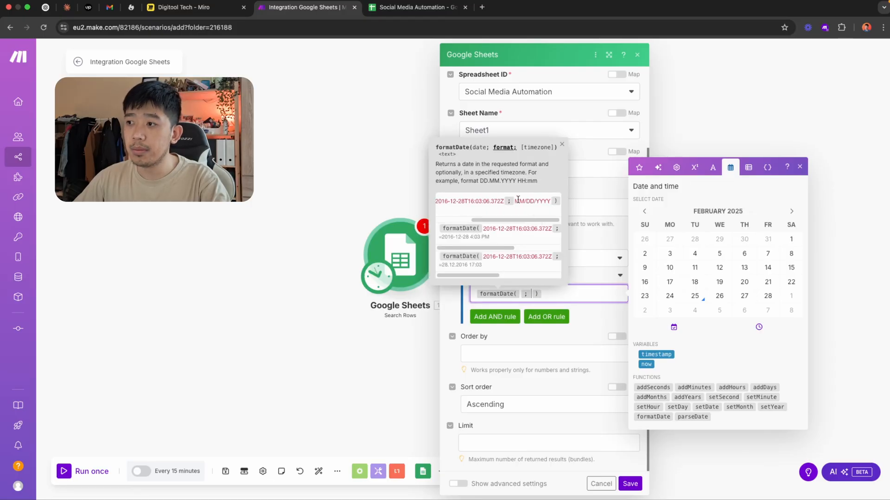
{"action": "left_click", "coordinate": [523, 206]}
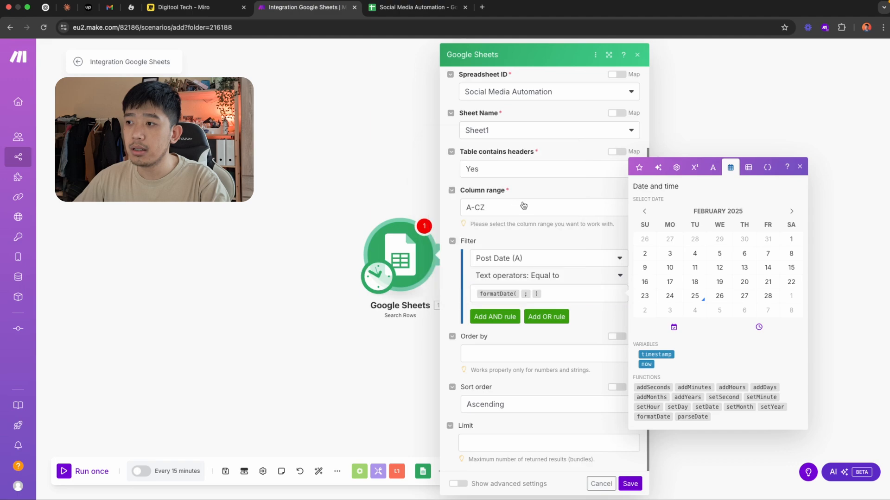
{"action": "left_click", "coordinate": [532, 293]}
{"action": "left_click", "coordinate": [521, 294]}
{"action": "scroll", "coordinate": [526, 257], "scroll_direction": "right", "scroll_amount": 5}
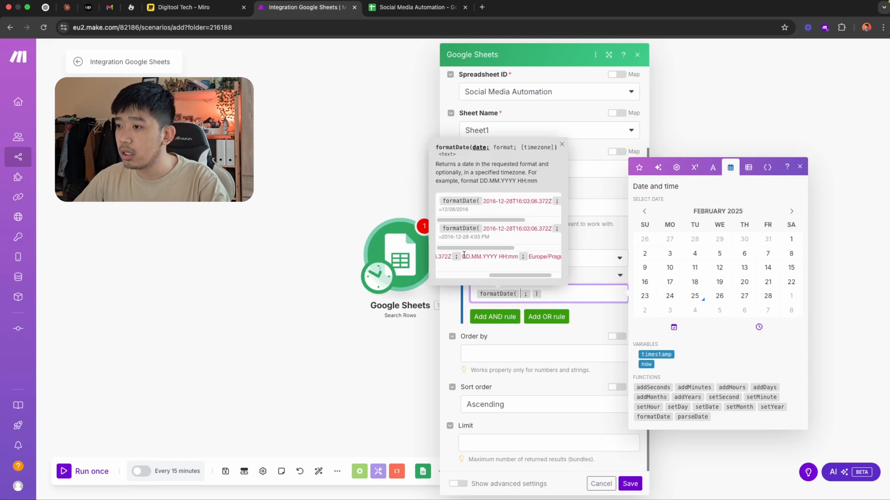
{"action": "left_click", "coordinate": [475, 260]}
Complete formatDate with now as the date and M/D/YYYY as the format, and save the Search Rows settings
{"action": "left_click", "coordinate": [532, 298]}
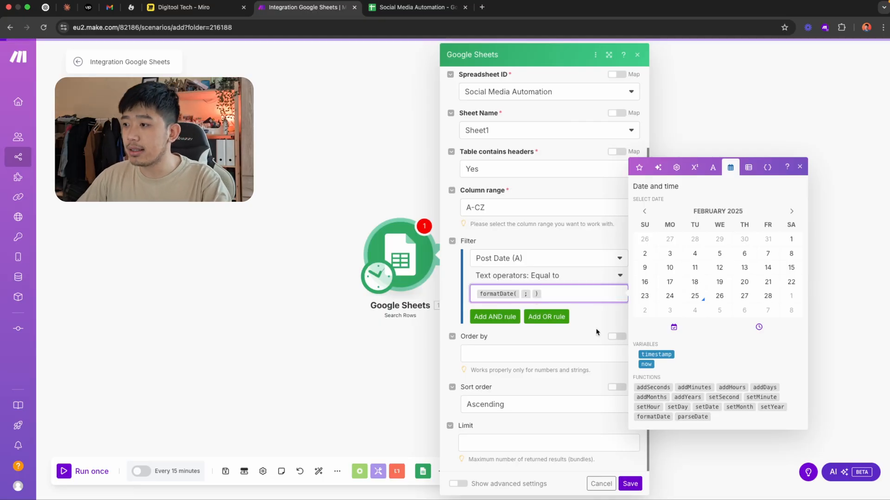
{"action": "left_click", "coordinate": [649, 365]}
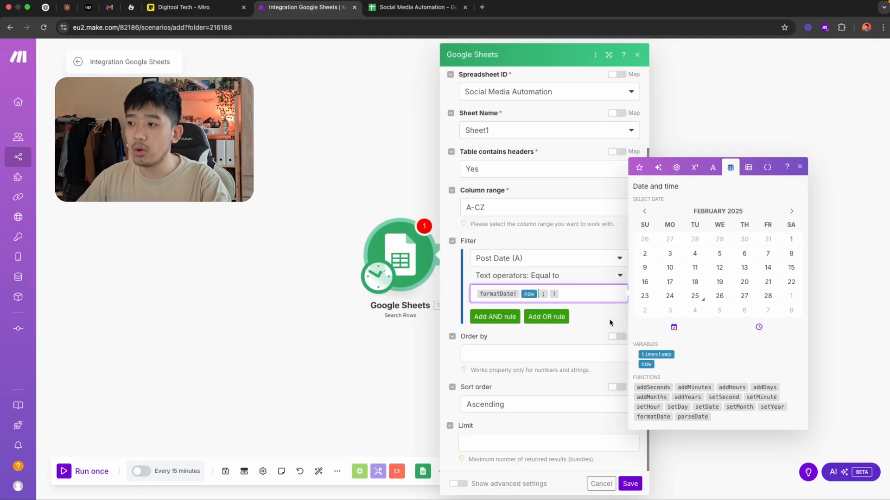
{"action": "left_click", "coordinate": [549, 294]}
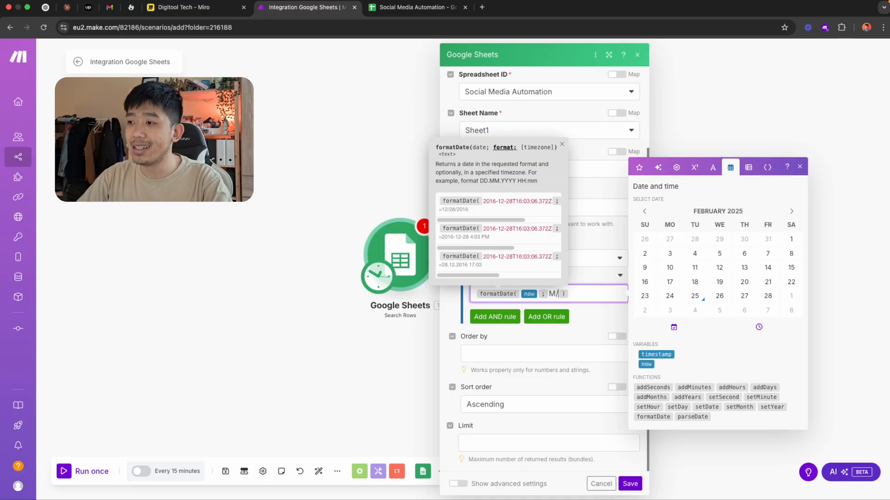
{"action": "type", "text": "M/D/YY"}
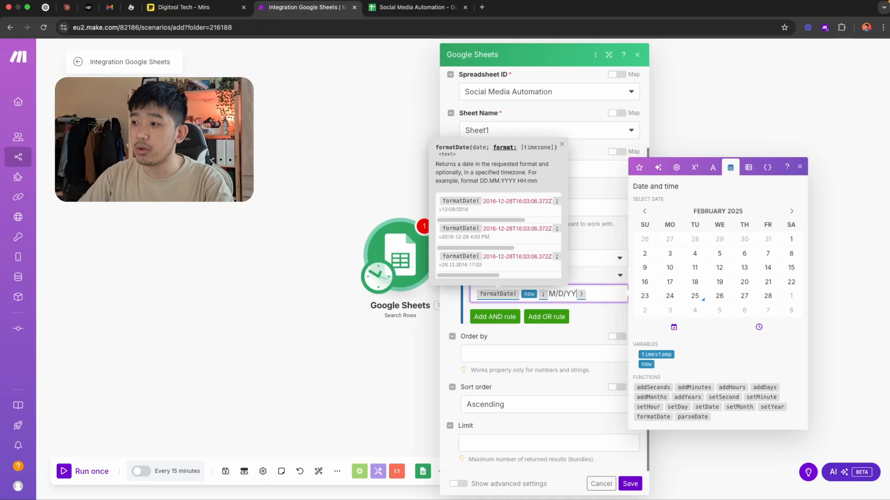
{"action": "type", "text": "YY"}
{"action": "left_click", "coordinate": [595, 311]}
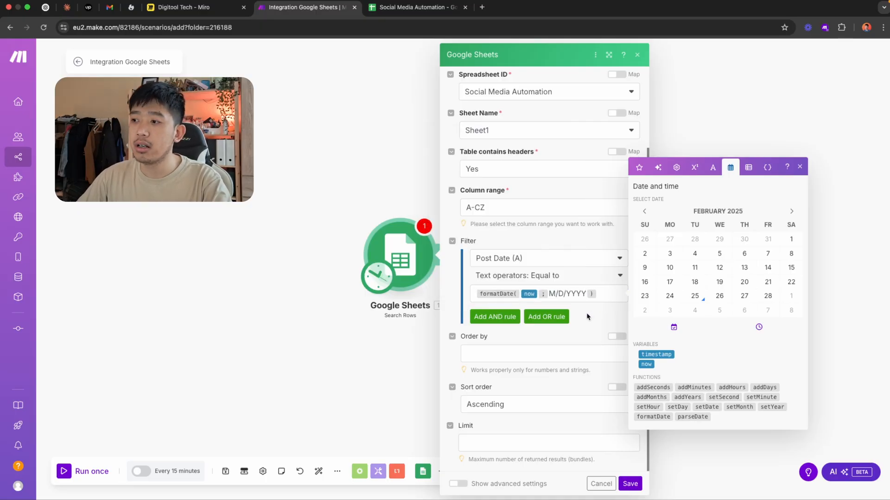
{"action": "left_click", "coordinate": [799, 167]}
{"action": "left_click", "coordinate": [629, 484]}
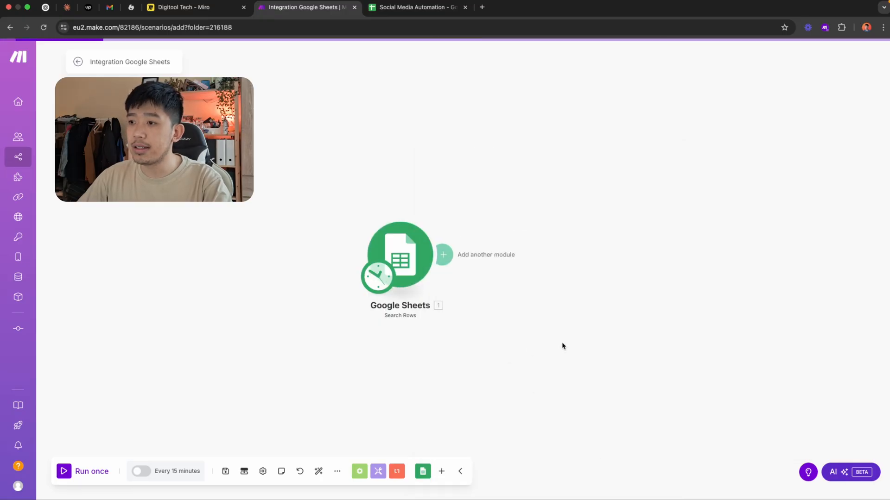
Run the scenario once and inspect the Search Rows output bundle, including its post content
{"action": "left_click", "coordinate": [92, 471]}
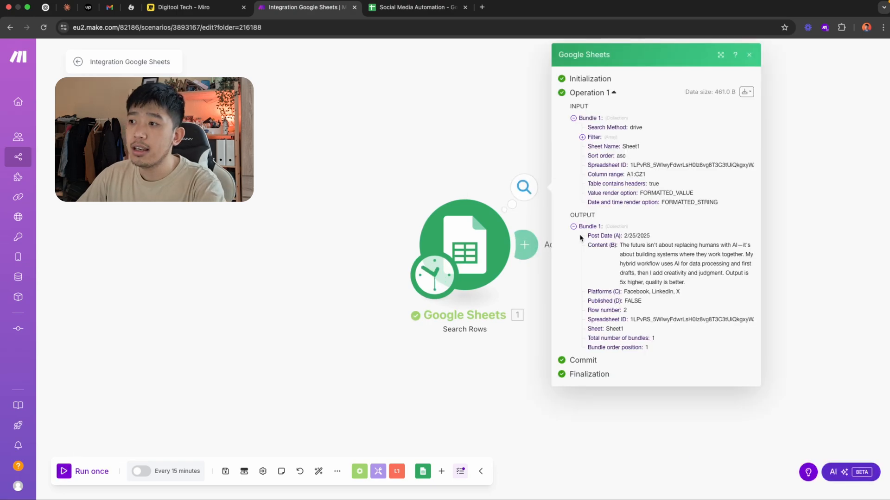
{"action": "left_click", "coordinate": [581, 228]}
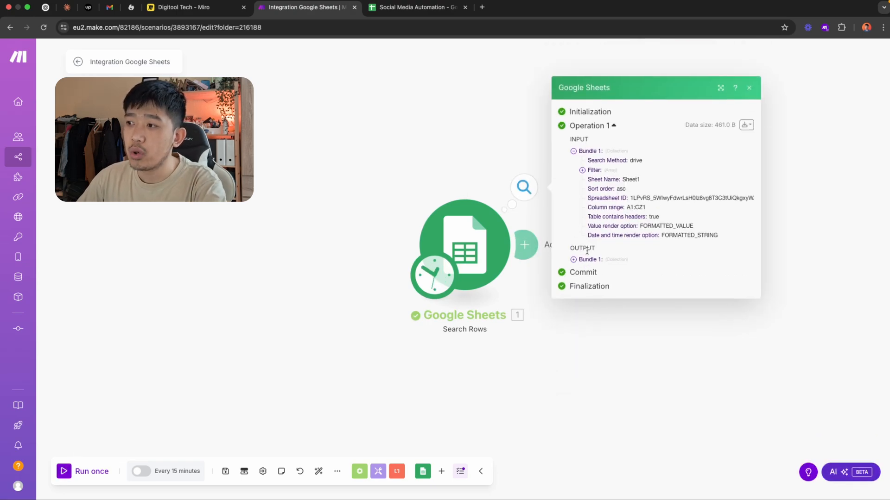
{"action": "left_click", "coordinate": [580, 261]}
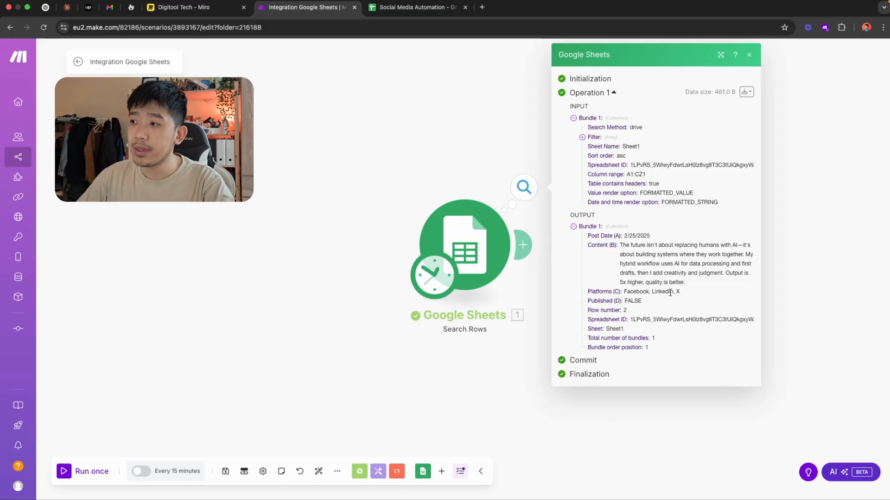
{"action": "left_click_drag", "start_coordinate": [622, 245], "coordinate": [689, 283]}
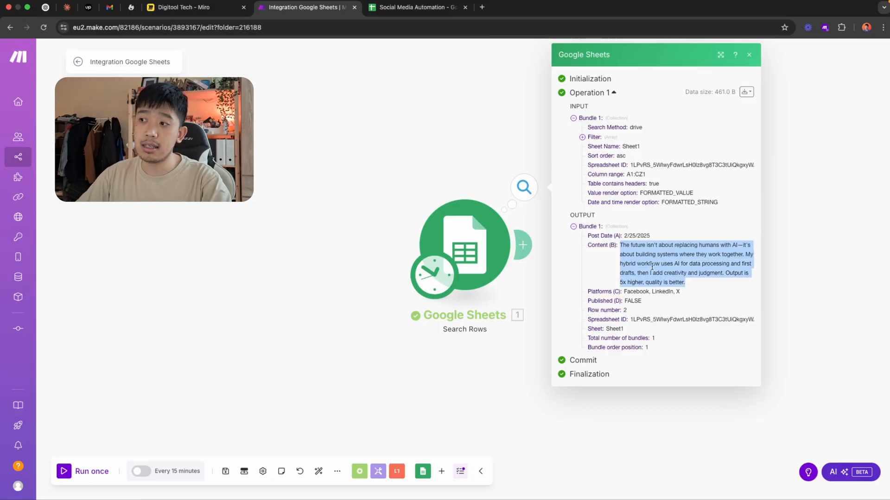
Add a test post in row 3 of the Google Sheets document with date 2/27/2025, content test1 and platform LinkedIn
{"action": "left_click", "coordinate": [411, 8]}
{"action": "left_click", "coordinate": [57, 156]}
{"action": "double_click", "coordinate": [57, 156]}
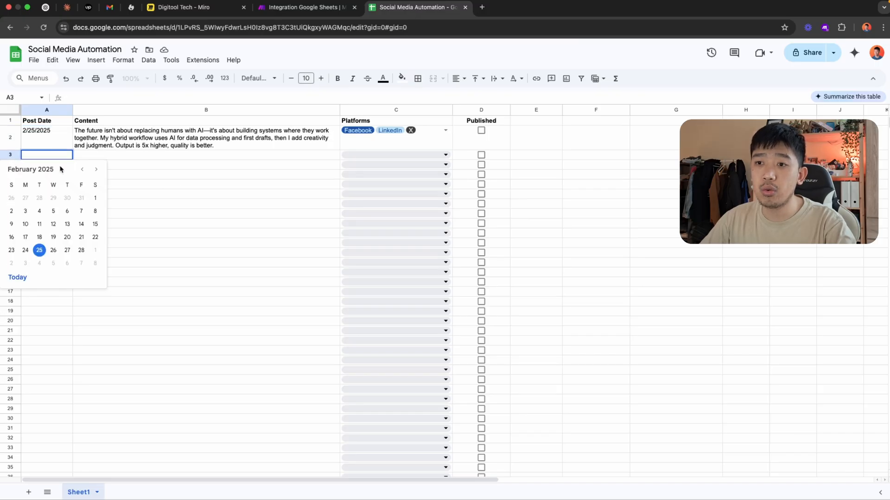
{"action": "left_click", "coordinate": [67, 250]}
{"action": "left_click", "coordinate": [107, 158]}
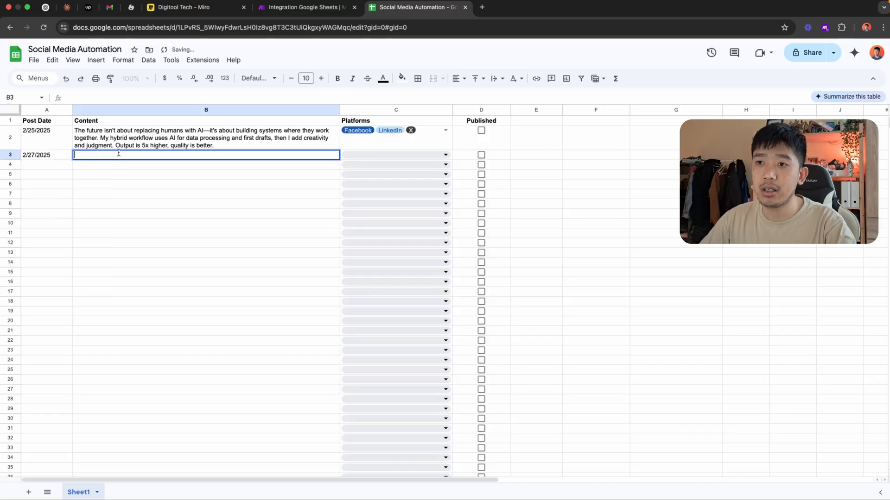
{"action": "type", "text": "test1"}
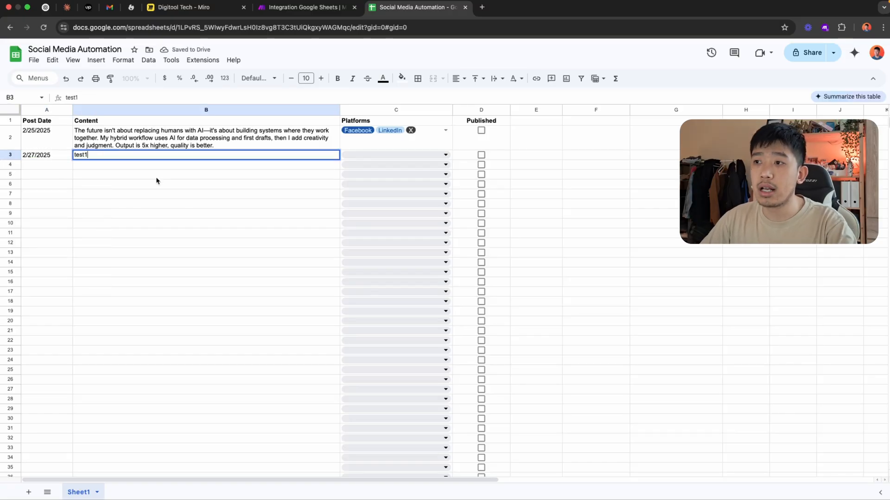
{"action": "left_click", "coordinate": [370, 155]}
{"action": "left_click", "coordinate": [357, 199]}
{"action": "left_click", "coordinate": [264, 219]}
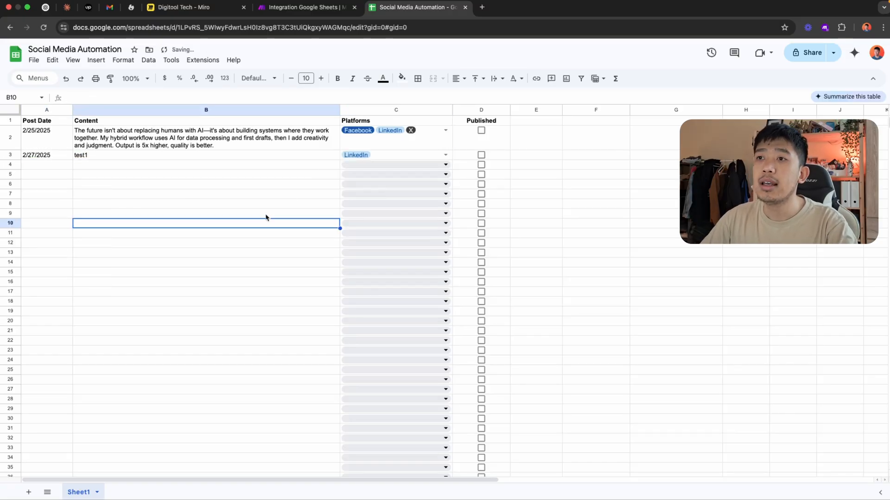
Rerun the Make scenario once and check the Post Date in the Search Rows output bundle
{"action": "left_click", "coordinate": [270, 10]}
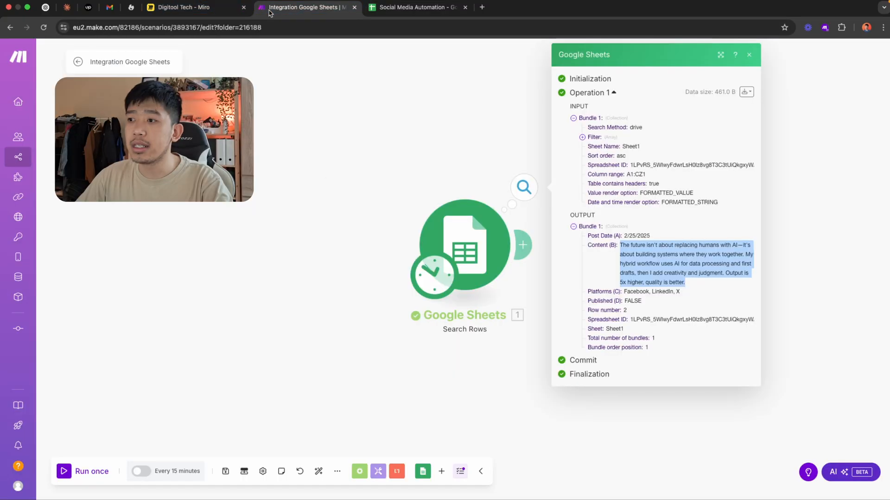
{"action": "left_click", "coordinate": [99, 474]}
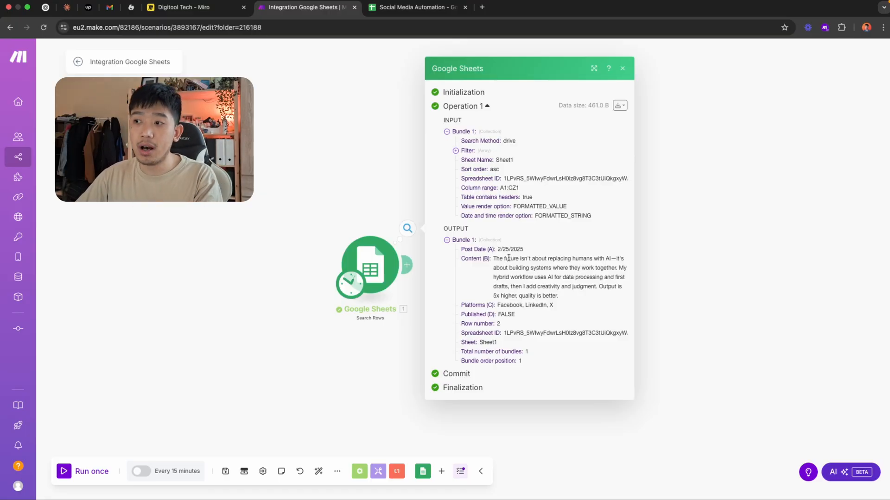
{"action": "left_click_drag", "start_coordinate": [498, 250], "coordinate": [575, 254]}
{"action": "left_click", "coordinate": [551, 249]}
{"action": "mouse_move", "coordinate": [609, 3]}
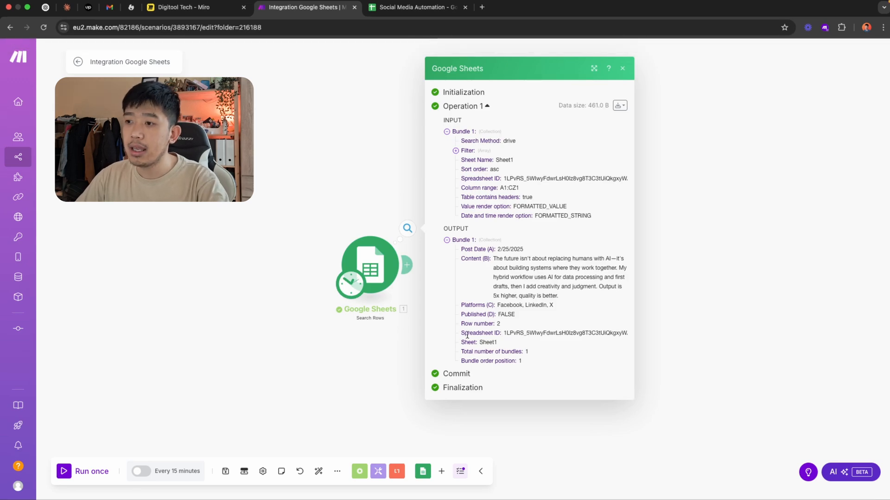
Close the run output, reposition the canvas and switch to Miro to review the flow diagram
{"action": "left_click", "coordinate": [378, 356]}
{"action": "left_click_drag", "start_coordinate": [379, 356], "coordinate": [338, 334]}
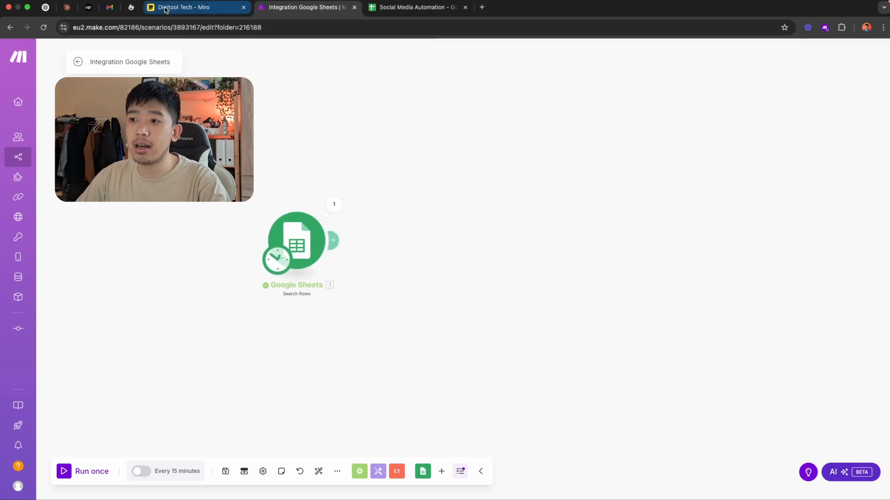
{"action": "left_click", "coordinate": [184, 7]}
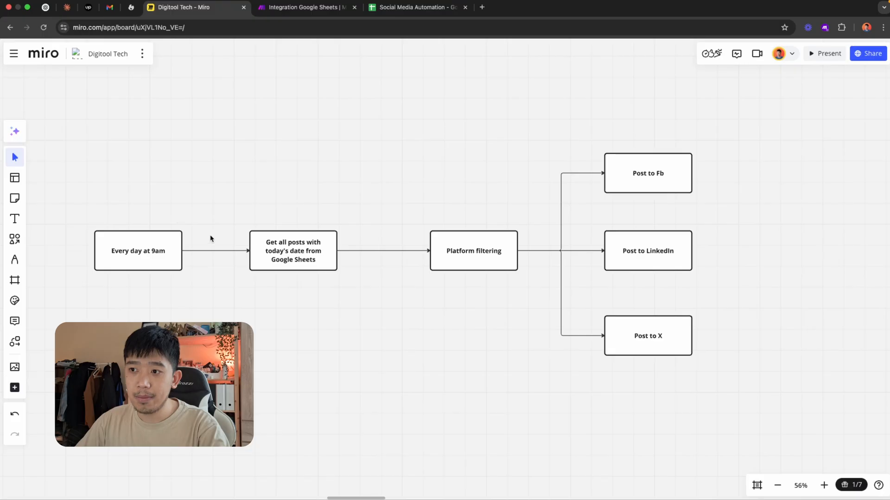
Give the "Get all posts with today's date from Google Sheets" box a green border and select the "Every day at 9am" box
{"action": "left_click", "coordinate": [284, 256]}
{"action": "left_click", "coordinate": [356, 191]}
{"action": "left_click", "coordinate": [383, 310]}
{"action": "left_click", "coordinate": [273, 336]}
{"action": "left_click", "coordinate": [174, 263]}
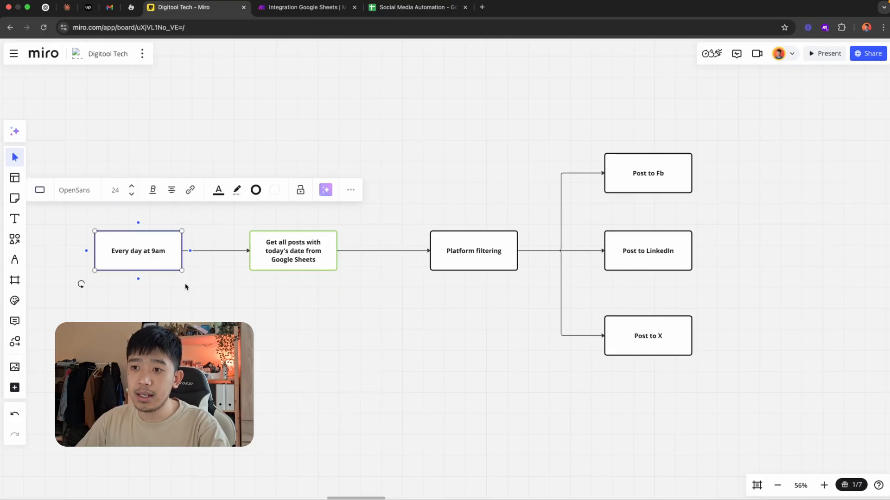
Switch to Make and schedule the scenario to run every day at 9:00
{"action": "left_click", "coordinate": [299, 8]}
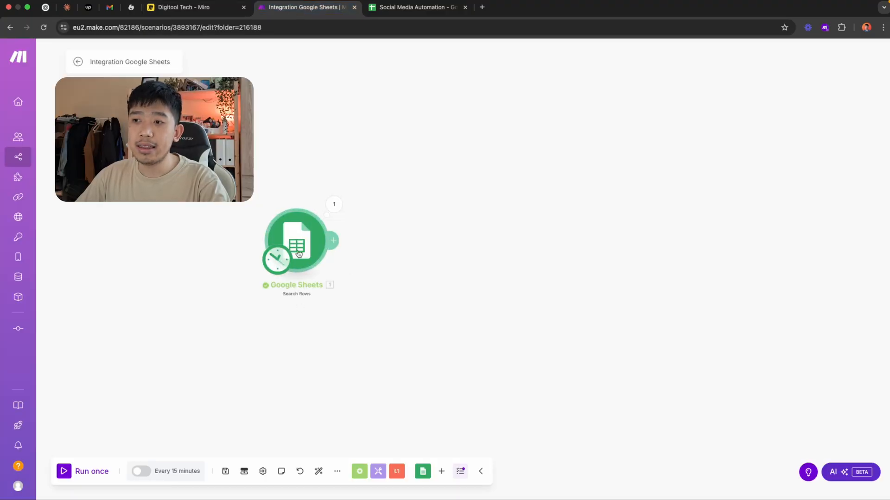
{"action": "left_click", "coordinate": [281, 268]}
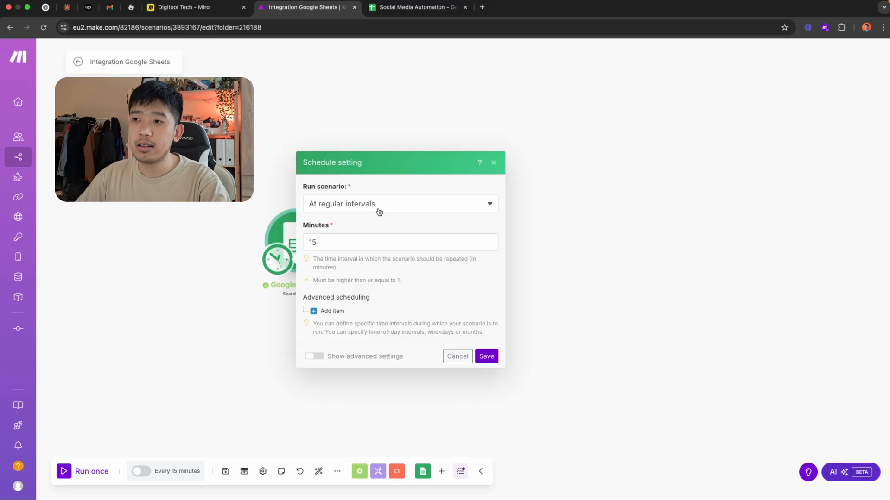
{"action": "left_click", "coordinate": [378, 210]}
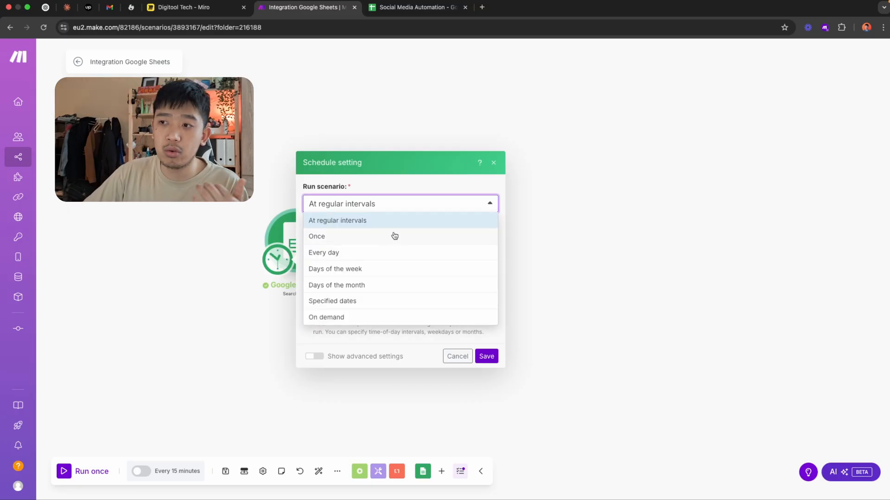
{"action": "left_click", "coordinate": [397, 259]}
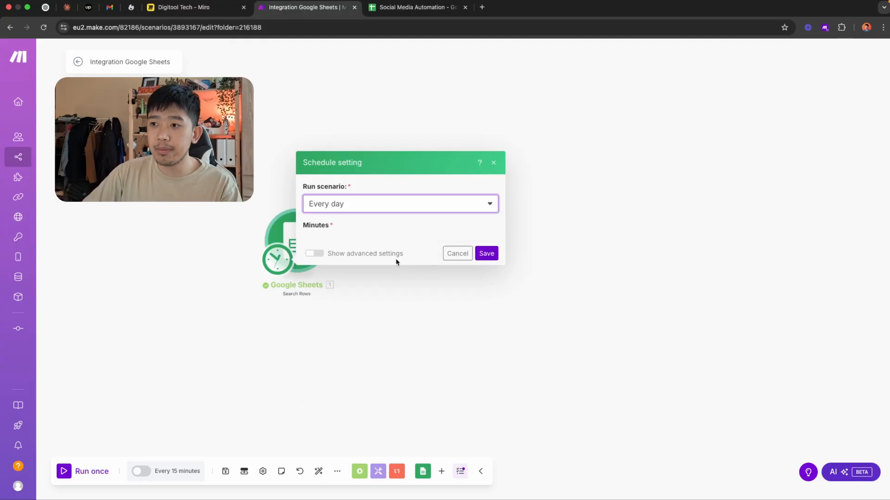
{"action": "left_click", "coordinate": [348, 273]}
{"action": "key", "text": "super+a"}
{"action": "type", "text": "9"}
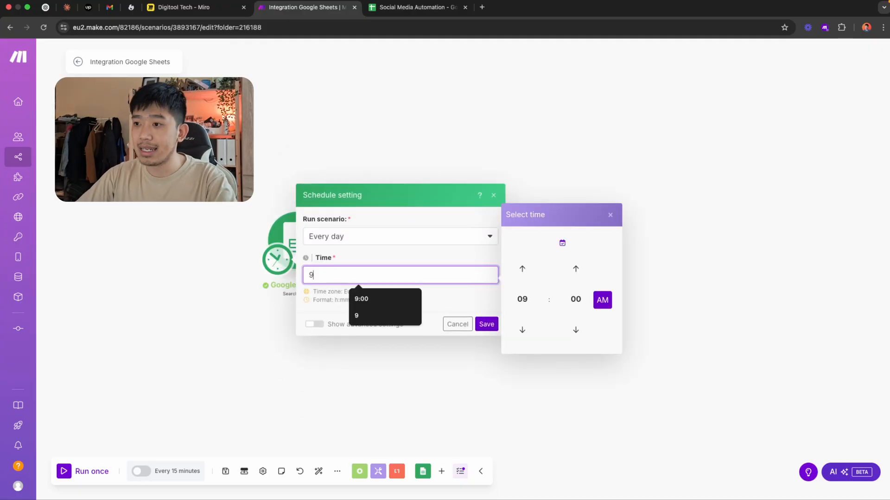
{"action": "left_click", "coordinate": [371, 299]}
{"action": "left_click", "coordinate": [484, 325]}
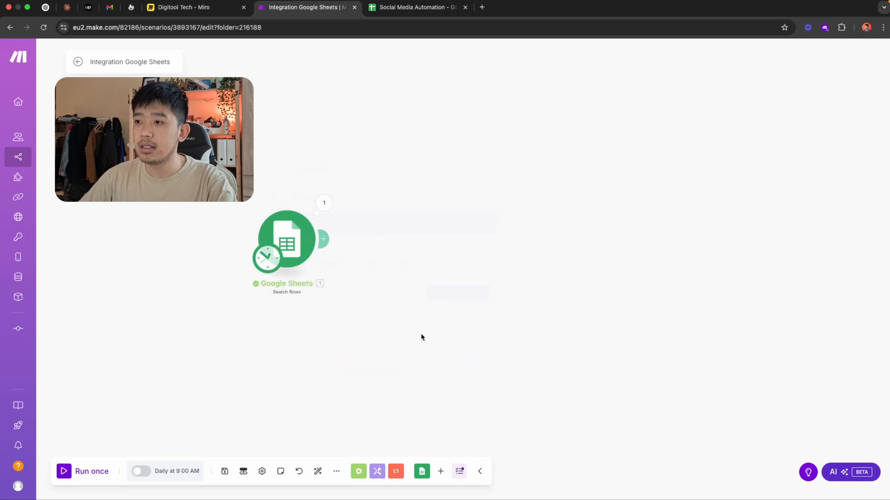
Review the schedule setting and the Google Sheets Search Rows module's configuration
{"action": "left_click", "coordinate": [266, 254]}
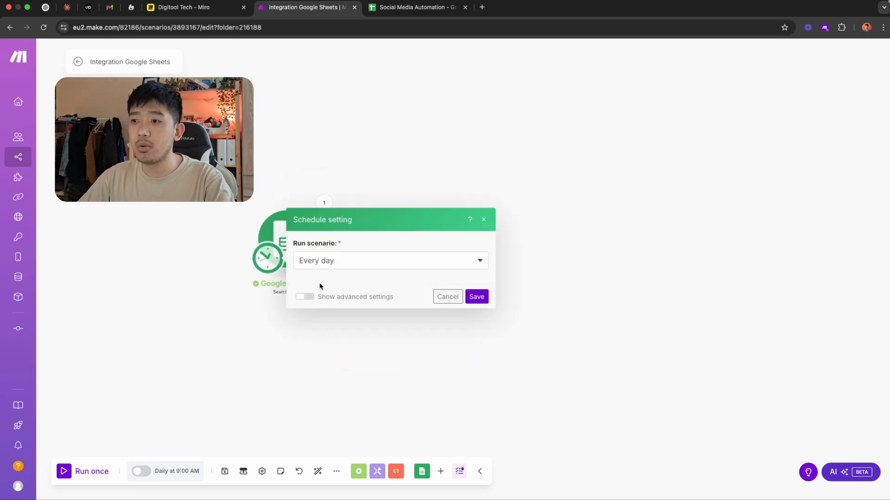
{"action": "left_click", "coordinate": [266, 251]}
{"action": "left_click", "coordinate": [286, 241]}
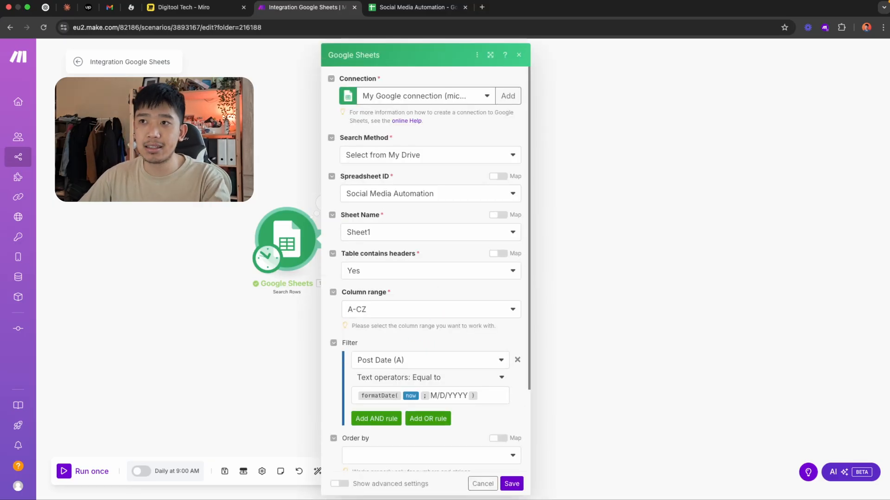
{"action": "left_click", "coordinate": [223, 158]}
Switch to Miro and give the "Every day at 9am" box a green border
{"action": "left_click", "coordinate": [208, 11]}
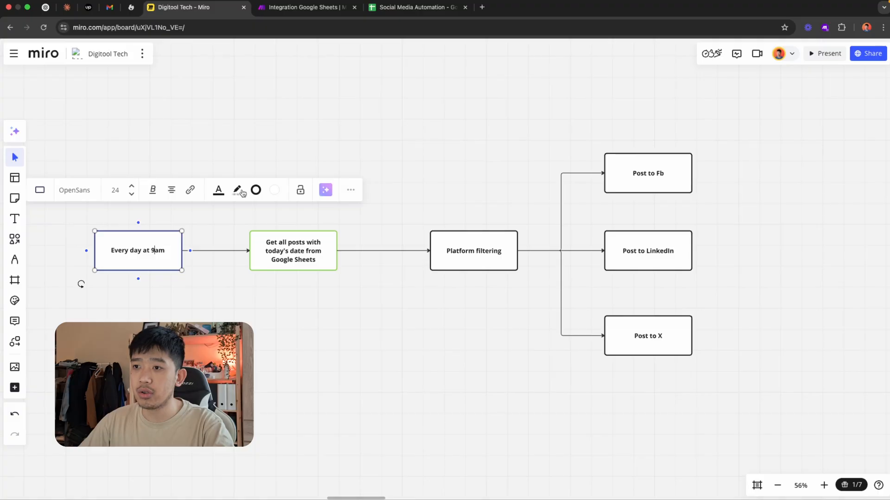
{"action": "left_click", "coordinate": [255, 190]}
{"action": "left_click", "coordinate": [282, 315]}
{"action": "left_click_drag", "start_coordinate": [434, 358], "coordinate": [322, 331]}
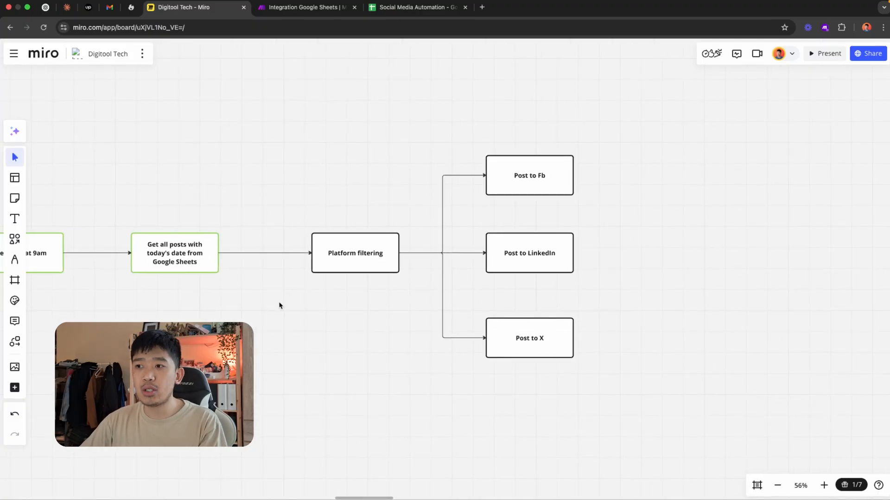
Examine the platform filtering box and the Fb, LinkedIn and X posting branches in Miro, returning to Make
{"action": "left_click", "coordinate": [368, 267]}
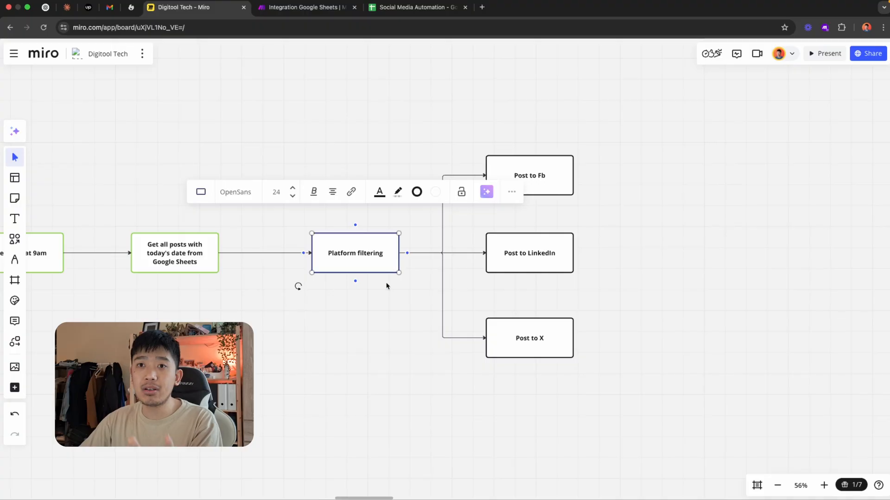
{"action": "key", "text": "Escape"}
{"action": "left_click", "coordinate": [534, 176]}
{"action": "left_click", "coordinate": [524, 347]}
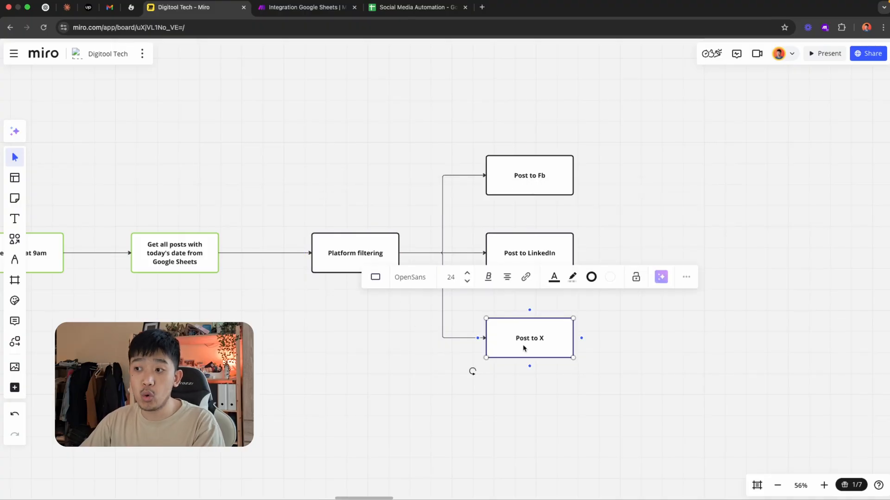
{"action": "left_click", "coordinate": [340, 350]}
{"action": "left_click", "coordinate": [303, 7]}
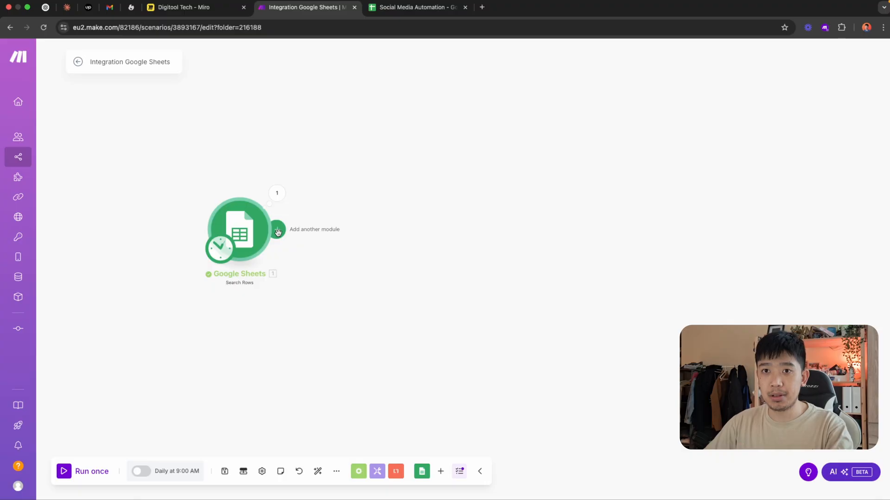
{"action": "left_click", "coordinate": [212, 5]}
{"action": "left_click_drag", "start_coordinate": [544, 187], "coordinate": [536, 166]}
{"action": "left_click", "coordinate": [305, 7]}
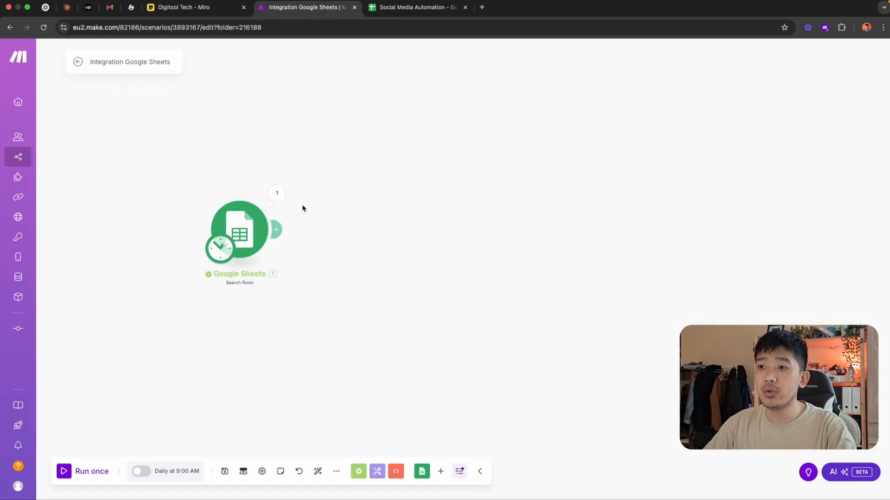
Add a Facebook Pages Create a Post module after the Google Sheets Search Rows module
{"action": "left_click", "coordinate": [277, 231]}
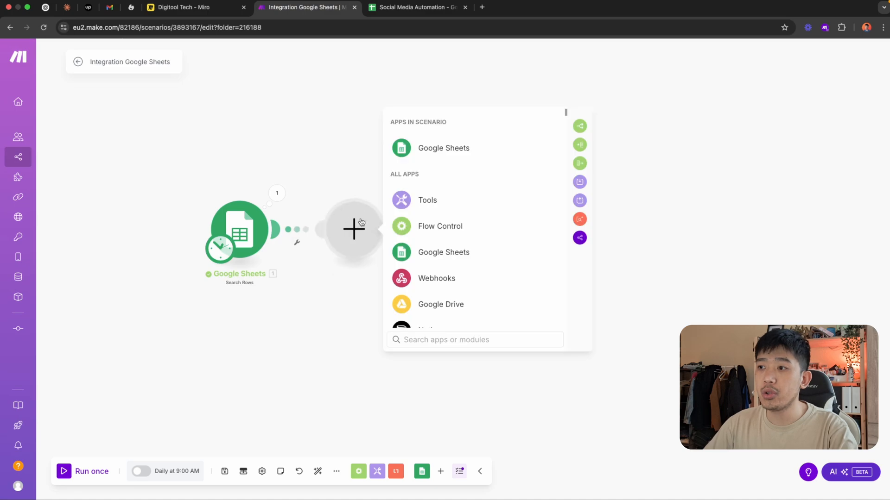
{"action": "type", "text": "facebook"}
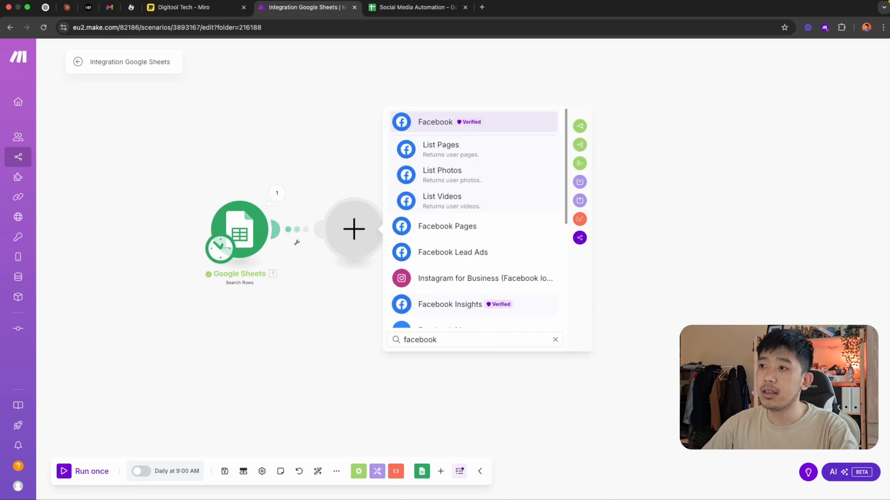
{"action": "left_click", "coordinate": [466, 227]}
{"action": "left_click", "coordinate": [468, 282]}
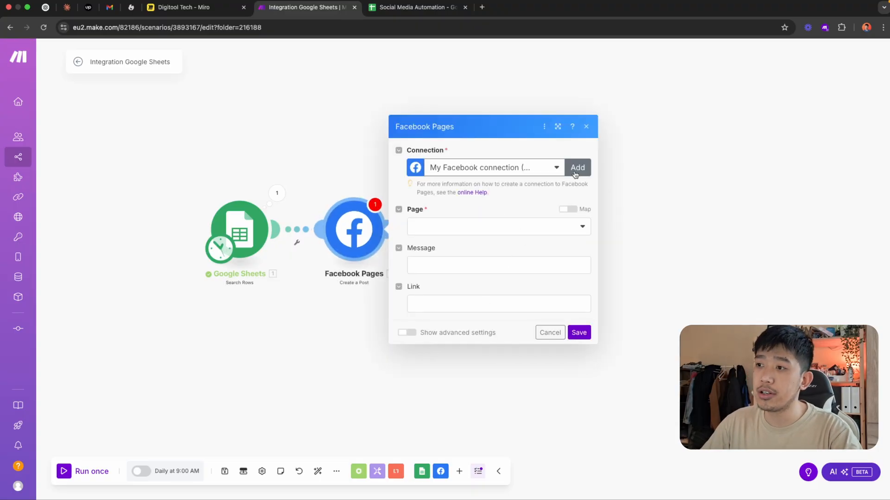
Look at how new connections are created in the Google Sheets and Facebook Pages modules, without adding any
{"action": "left_click", "coordinate": [250, 232]}
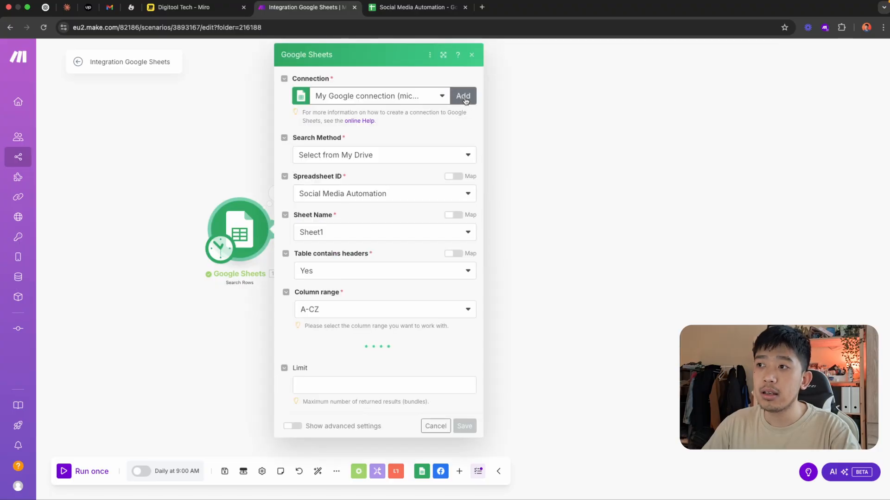
{"action": "left_click", "coordinate": [462, 96]}
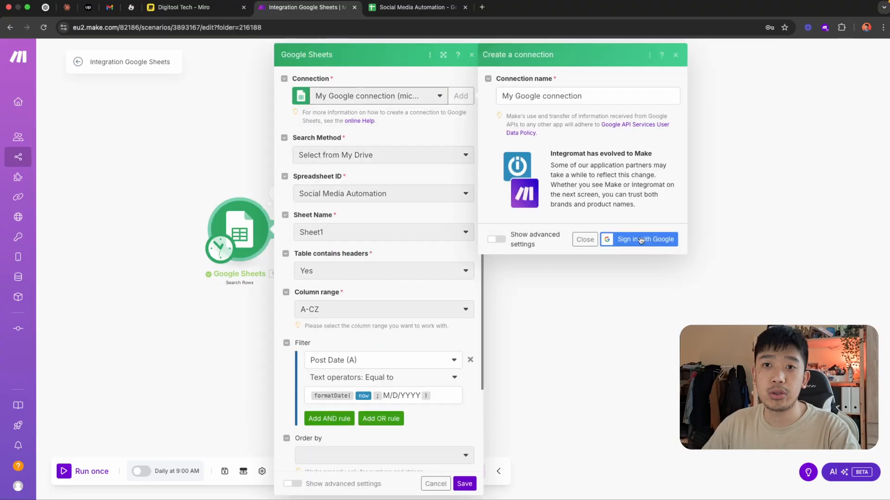
{"action": "left_click", "coordinate": [632, 313]}
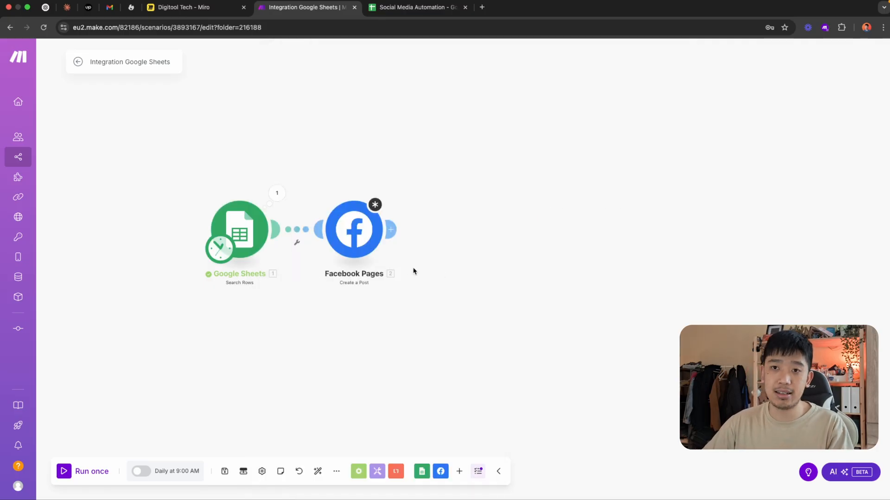
{"action": "left_click", "coordinate": [373, 252]}
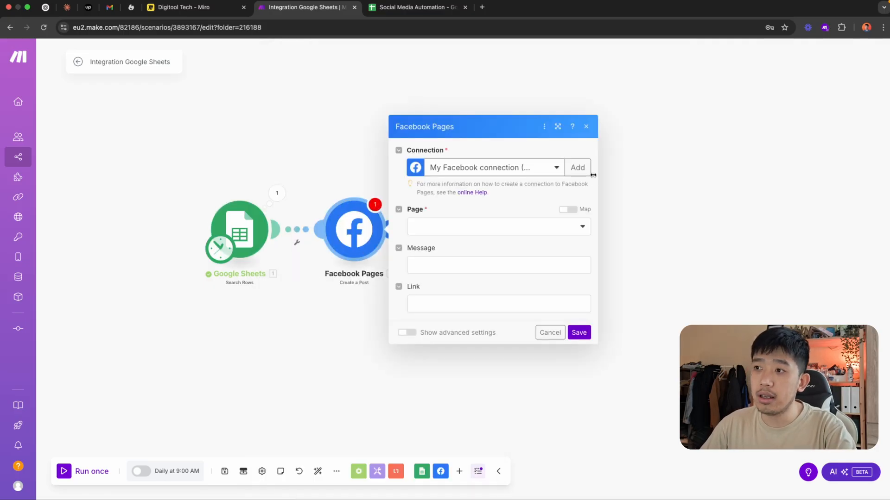
{"action": "left_click", "coordinate": [578, 167]}
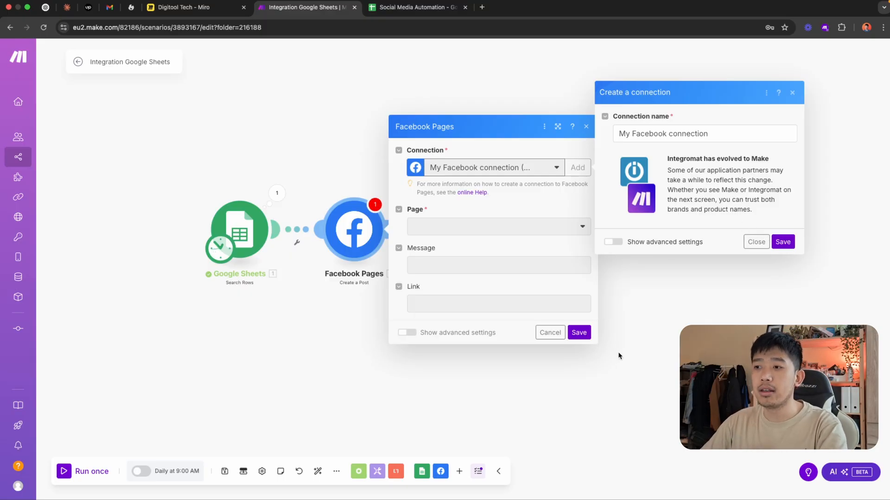
{"action": "scroll", "coordinate": [636, 357], "scroll_direction": "up", "scroll_amount": 3}
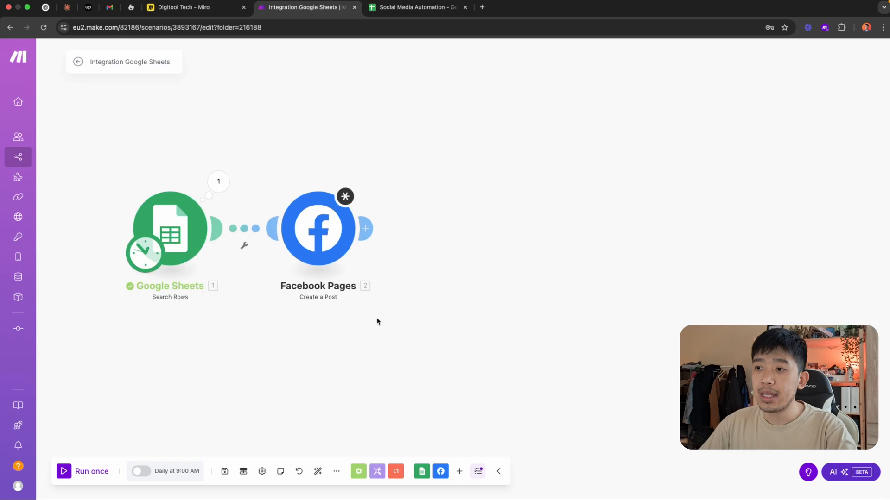
{"action": "scroll", "coordinate": [377, 321], "scroll_direction": "down", "scroll_amount": 1}
Select the Facebook page for the post, map Content (B) from Search Rows as the message, and save the module
{"action": "left_click", "coordinate": [732, 251]}
{"action": "left_click", "coordinate": [431, 236]}
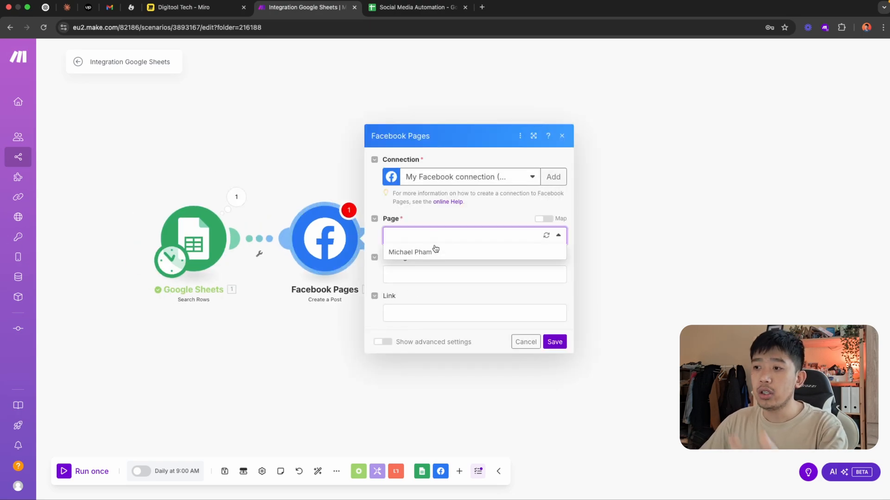
{"action": "left_click", "coordinate": [437, 253]}
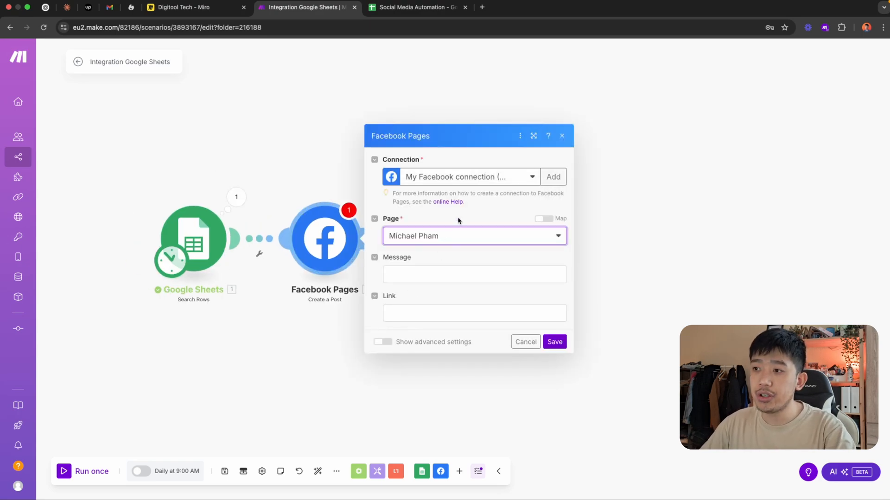
{"action": "left_click", "coordinate": [449, 278]}
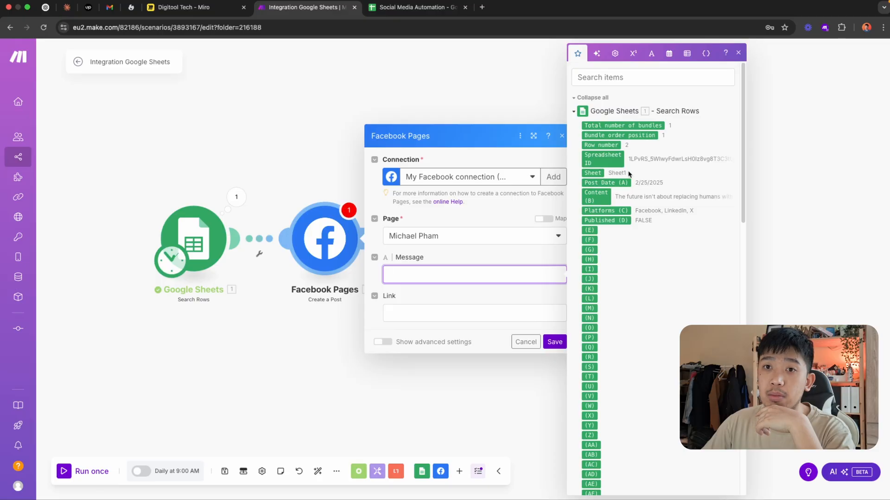
{"action": "scroll", "coordinate": [602, 351], "scroll_direction": "up", "scroll_amount": 10}
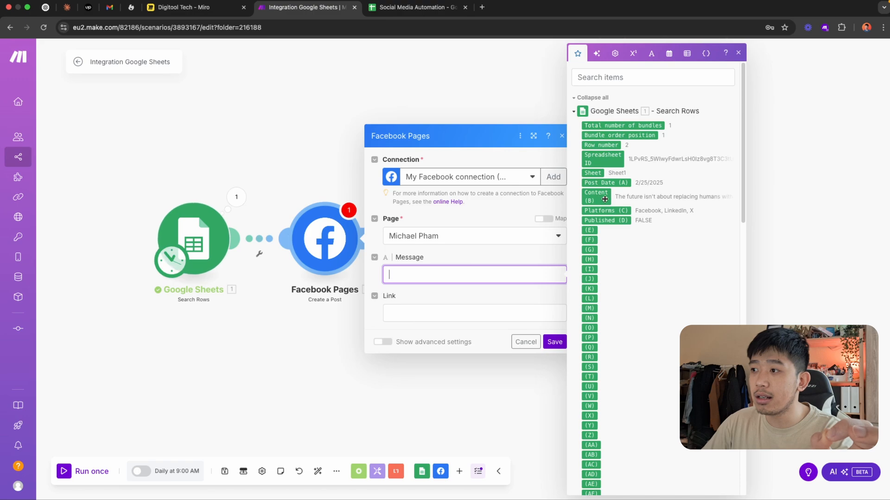
{"action": "left_click_drag", "start_coordinate": [604, 198], "coordinate": [459, 274]}
{"action": "left_click", "coordinate": [555, 342]}
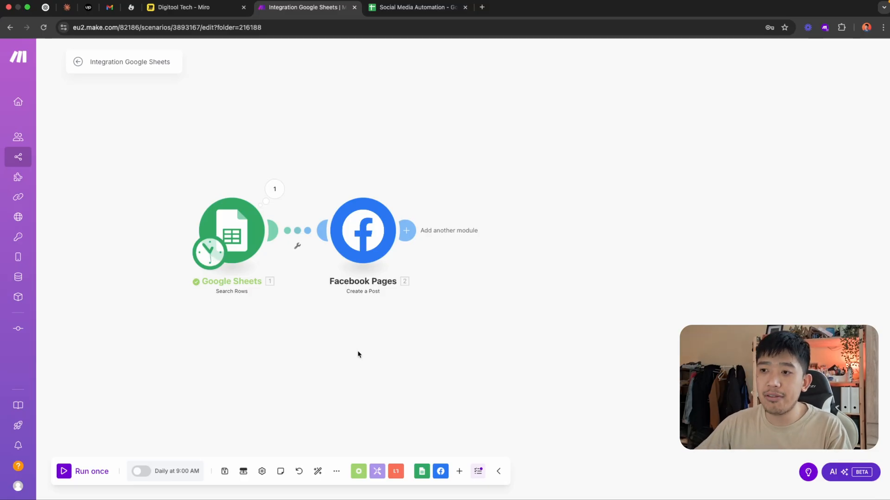
Review the Search Rows date filter and the message mapping in the Facebook Pages module
{"action": "left_click", "coordinate": [242, 236]}
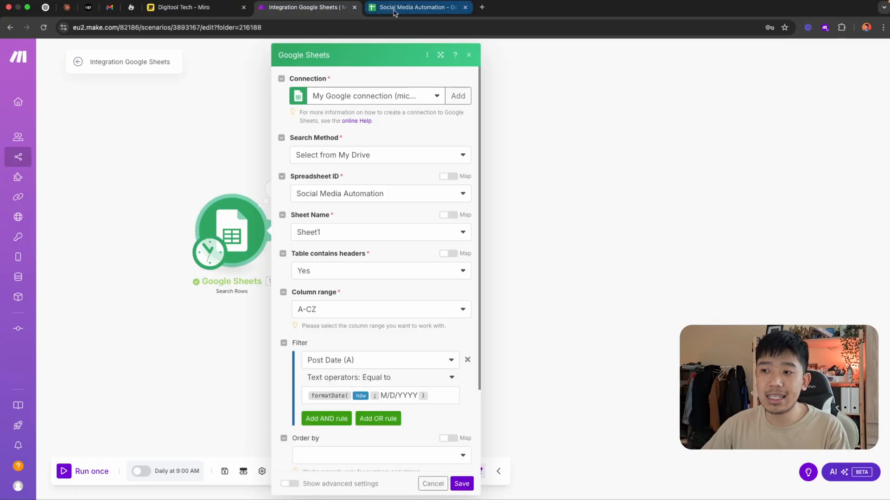
{"action": "left_click", "coordinate": [227, 361]}
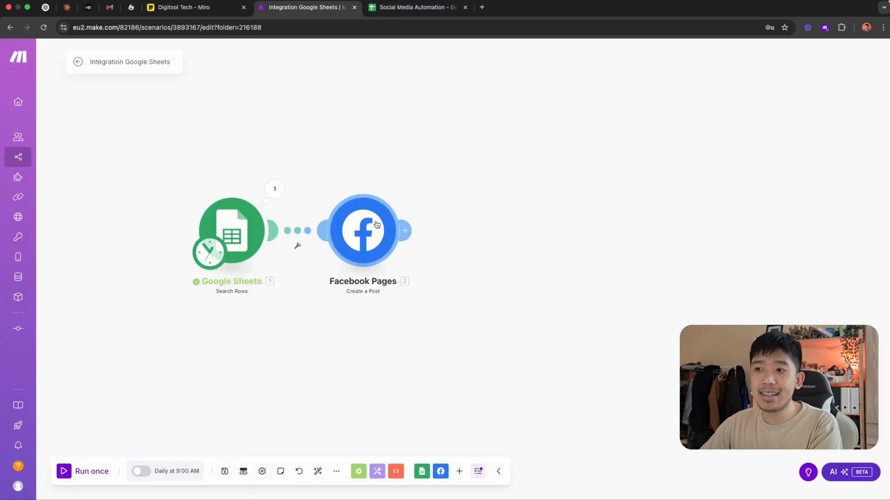
{"action": "left_click", "coordinate": [366, 234]}
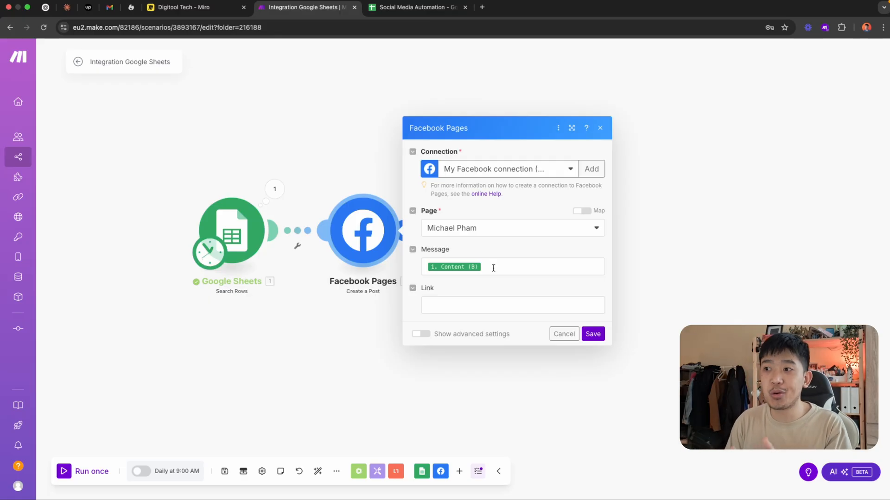
{"action": "left_click", "coordinate": [366, 140]}
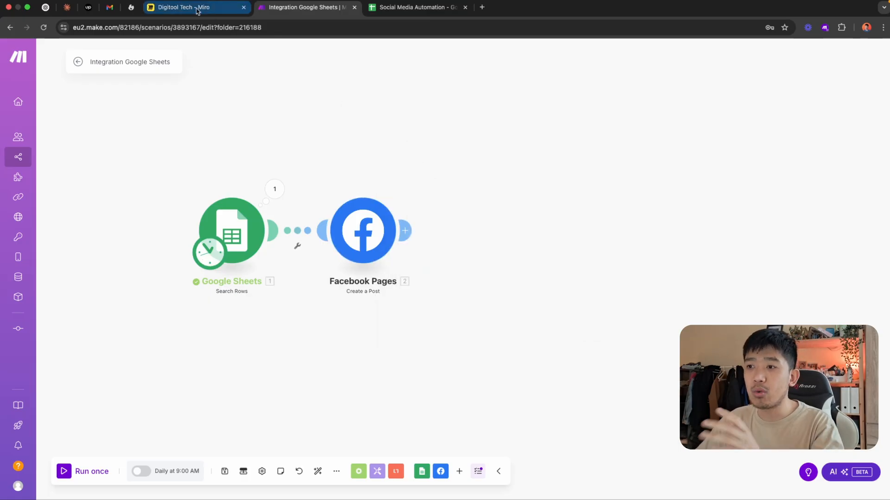
Switch to Miro and delete the connector between the Google Sheets posts box and the "Platform filtering" box
{"action": "left_click", "coordinate": [213, 13]}
{"action": "scroll", "coordinate": [338, 292], "scroll_direction": "left", "scroll_amount": 4}
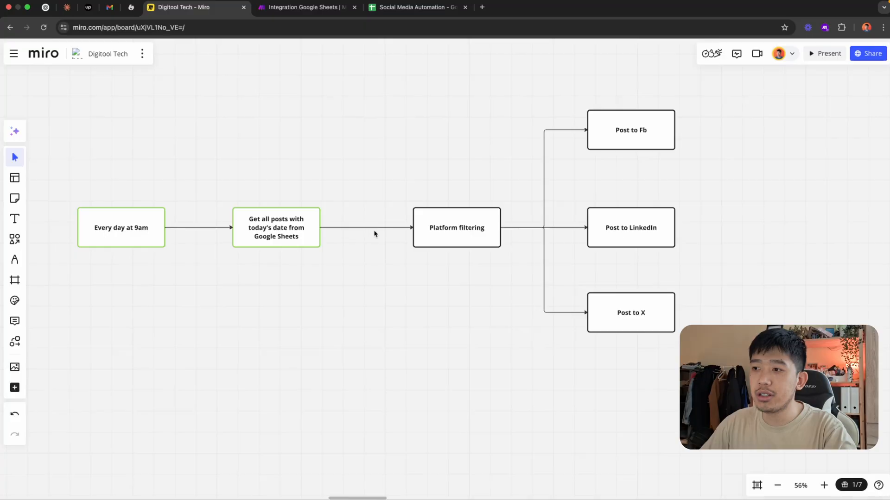
{"action": "left_click", "coordinate": [393, 232]}
{"action": "key", "text": "BackSpace"}
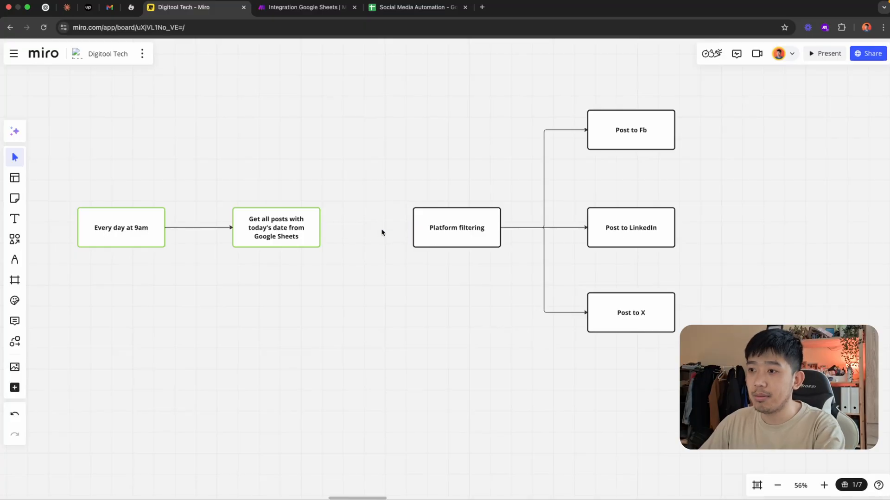
Try connecting the Google Sheets posts box directly to the "Post to Fb" box, and undo the connector changes
{"action": "left_click", "coordinate": [290, 217]}
{"action": "left_click_drag", "start_coordinate": [277, 200], "coordinate": [630, 111]}
{"action": "scroll", "coordinate": [435, 128], "scroll_direction": "up", "scroll_amount": 1}
{"action": "left_click_drag", "start_coordinate": [429, 129], "coordinate": [430, 120]}
{"action": "key", "text": "ctrl+Tab"}
{"action": "key", "text": "ctrl+Tab"}
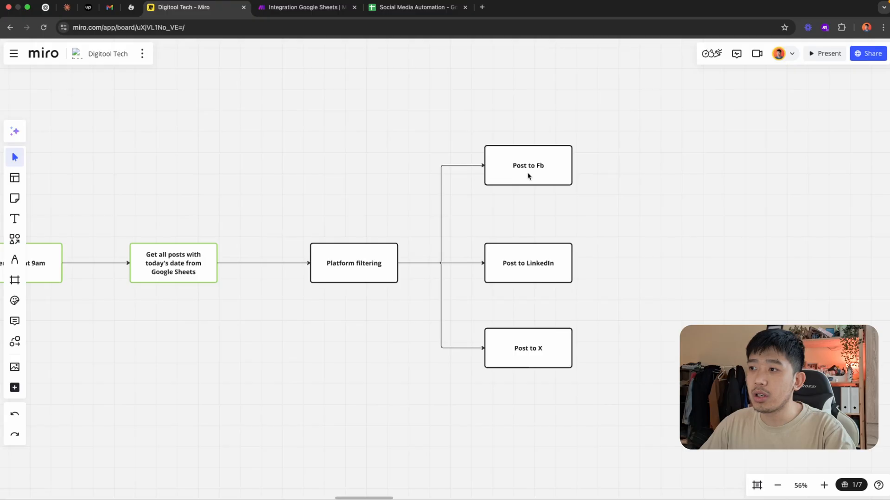
Change the border colour of the "Post to Fb" box to green, matching the completed boxes
{"action": "left_click", "coordinate": [529, 176]}
{"action": "left_click", "coordinate": [590, 105]}
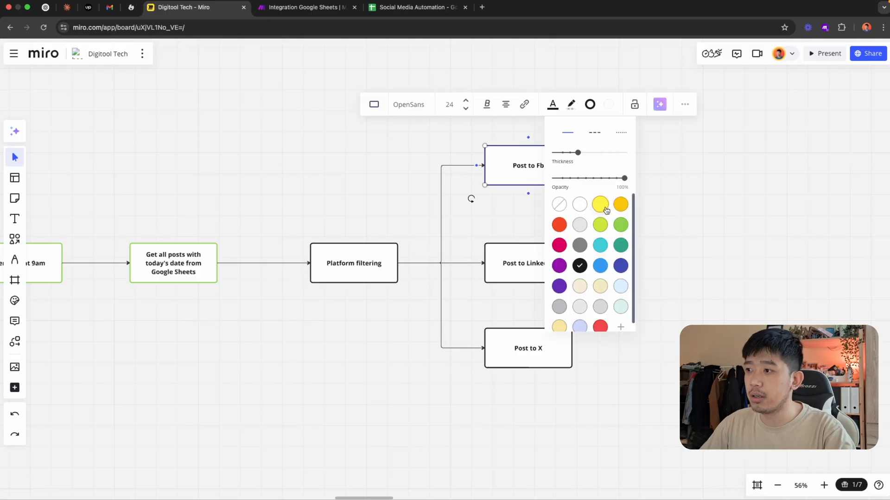
{"action": "left_click", "coordinate": [621, 227]}
{"action": "left_click", "coordinate": [727, 240]}
{"action": "left_click_drag", "start_coordinate": [343, 342], "coordinate": [422, 320]}
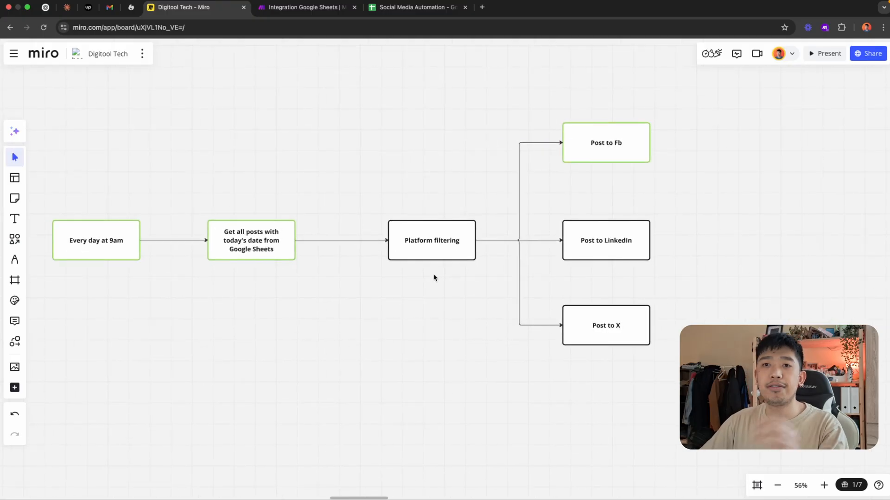
Switch to Make and examine the Content (B) and Platforms (C) values in the Search Rows output bundle
{"action": "left_click", "coordinate": [278, 9]}
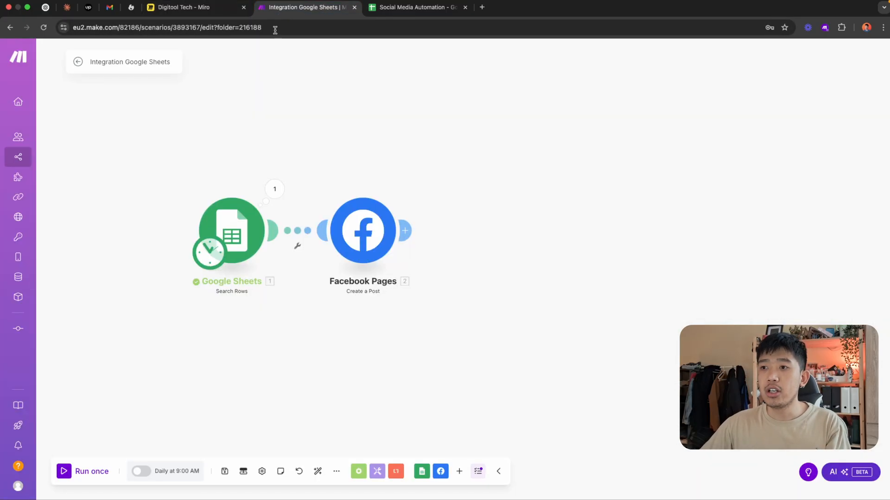
{"action": "left_click", "coordinate": [275, 191]}
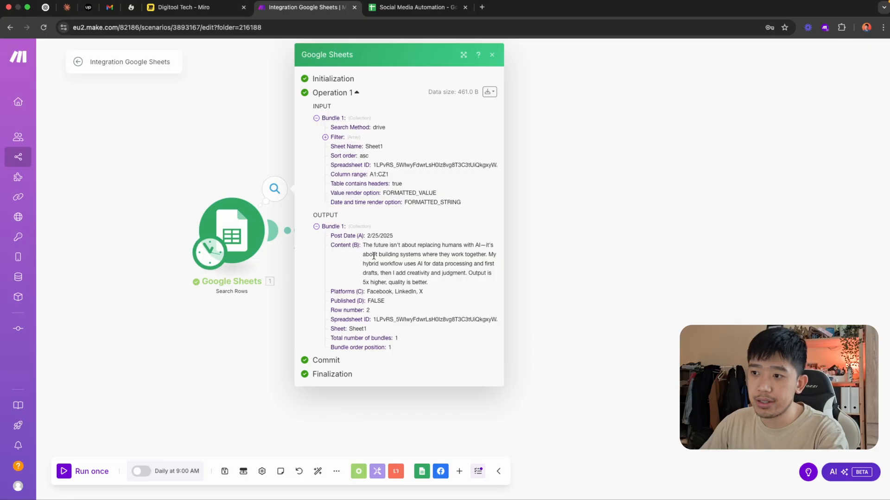
{"action": "mouse_move", "coordinate": [343, 234]}
{"action": "left_mouse_down"}
{"action": "mouse_move", "coordinate": [363, 235]}
{"action": "mouse_move", "coordinate": [353, 246]}
{"action": "left_mouse_up"}
{"action": "left_click_drag", "start_coordinate": [332, 290], "coordinate": [375, 290]}
{"action": "left_click", "coordinate": [428, 295]}
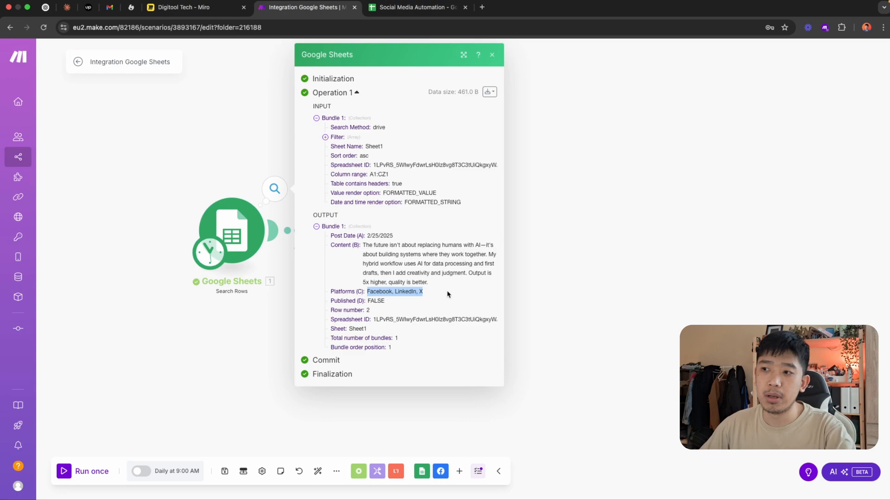
{"action": "left_click", "coordinate": [579, 253]}
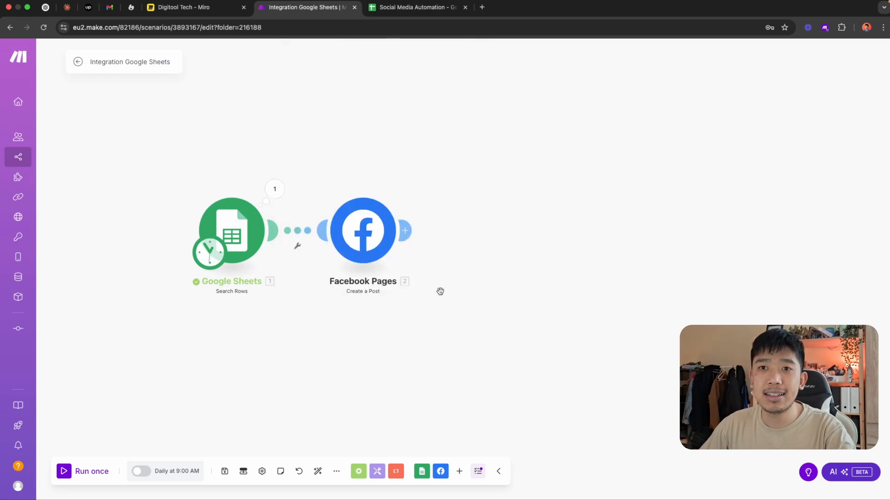
Unlink the Facebook Pages module from Google Sheets and move it up and away to leave space between them
{"action": "left_click_drag", "start_coordinate": [439, 291], "coordinate": [421, 292]}
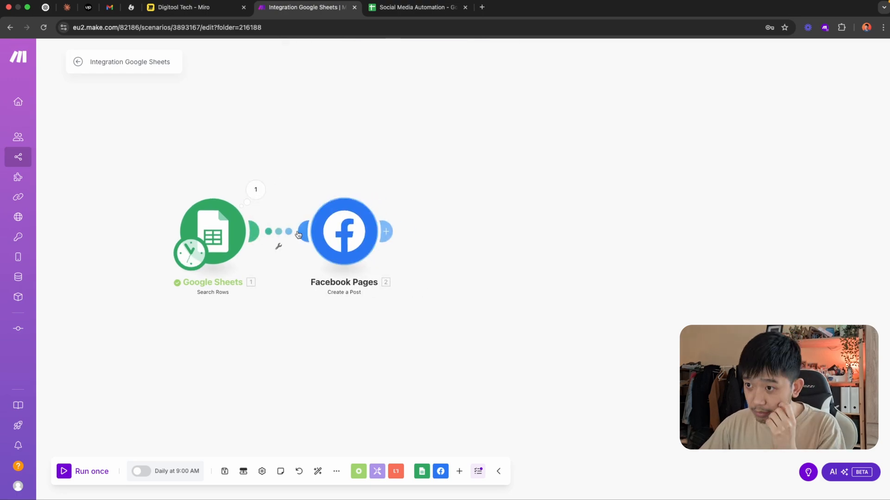
{"action": "left_click", "coordinate": [278, 246]}
{"action": "left_click", "coordinate": [296, 258]}
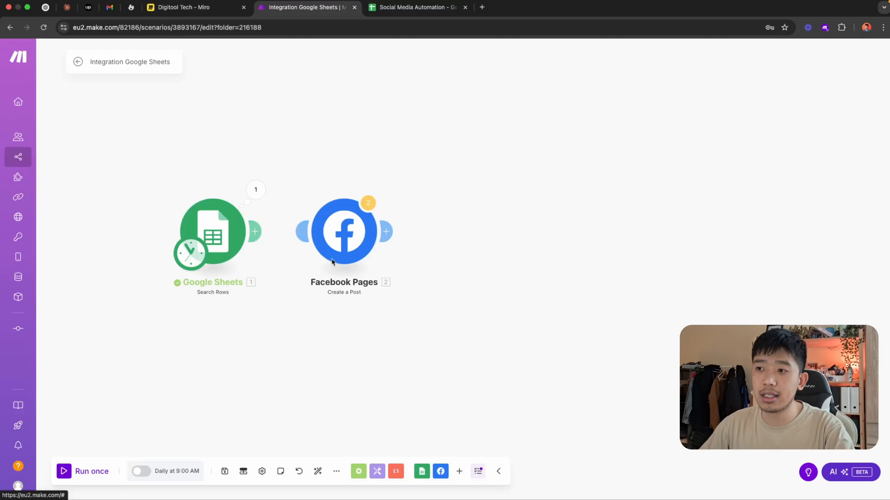
{"action": "left_click_drag", "start_coordinate": [327, 264], "coordinate": [536, 187]}
{"action": "left_click_drag", "start_coordinate": [522, 318], "coordinate": [468, 322]}
{"action": "left_click_drag", "start_coordinate": [374, 311], "coordinate": [407, 313]}
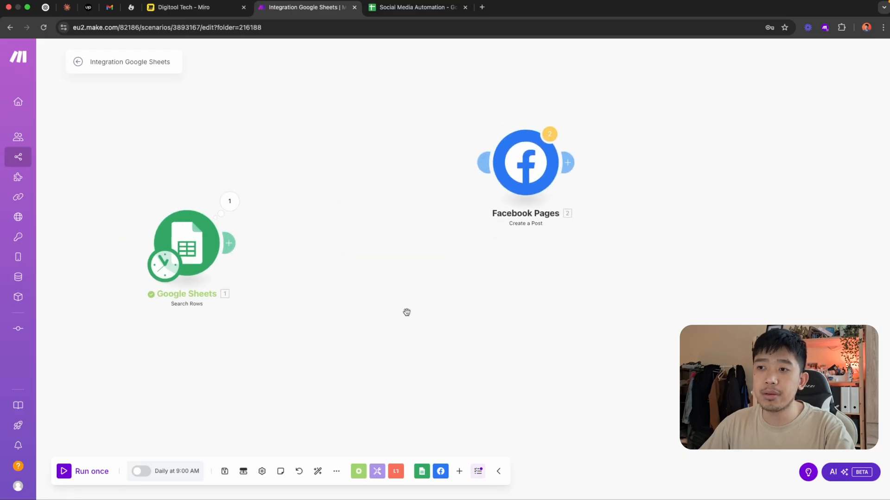
Add a Flow Control Router after the Google Sheets Search Rows module
{"action": "left_click", "coordinate": [236, 249]}
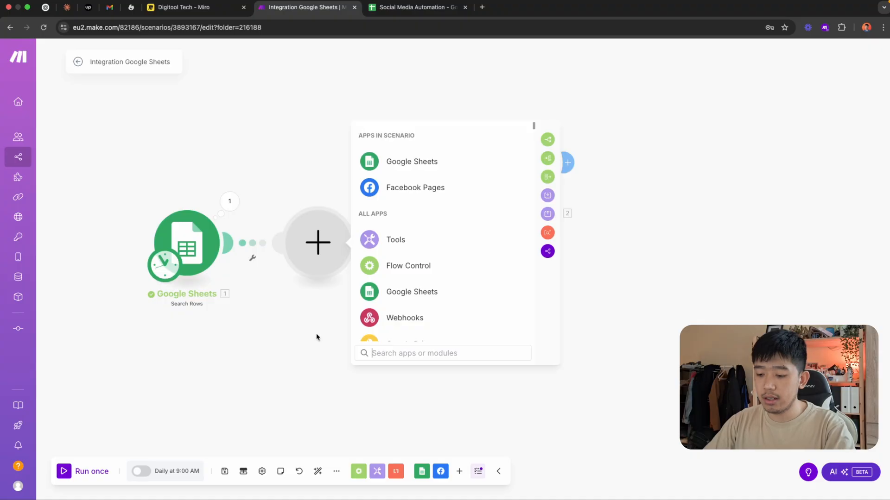
{"action": "type", "text": "router"}
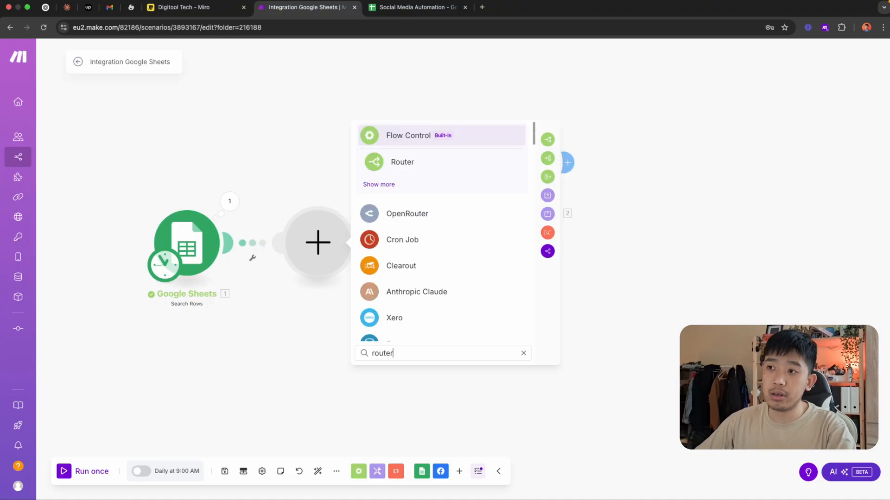
{"action": "left_click", "coordinate": [492, 166]}
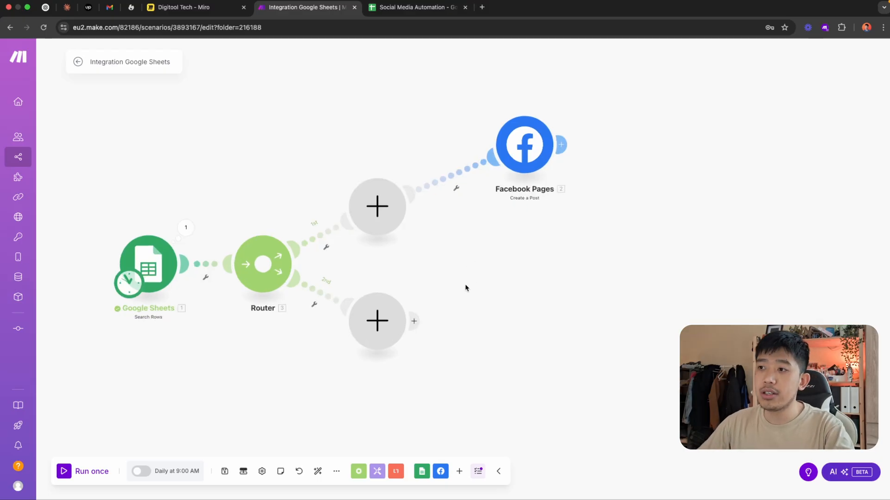
Unlink Facebook Pages from the router's first placeholder and attach it directly to the router as the first route
{"action": "left_click", "coordinate": [456, 188]}
{"action": "left_click", "coordinate": [471, 194]}
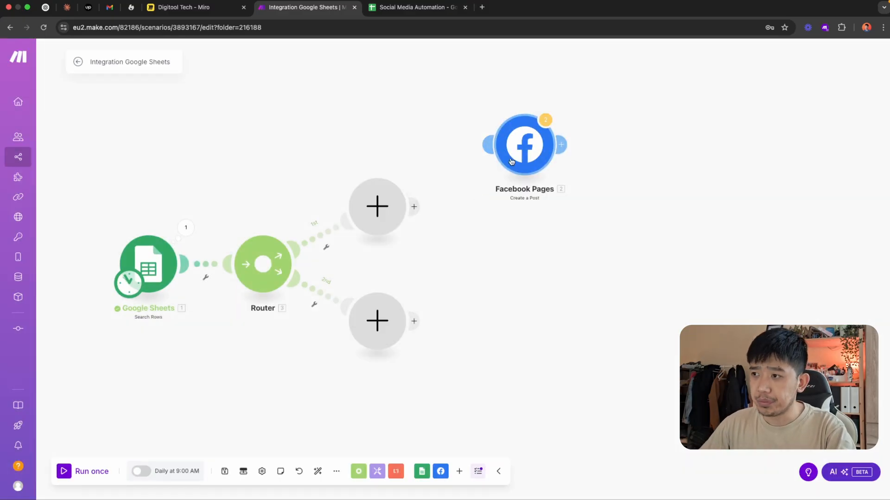
{"action": "left_click_drag", "start_coordinate": [511, 168], "coordinate": [612, 174]}
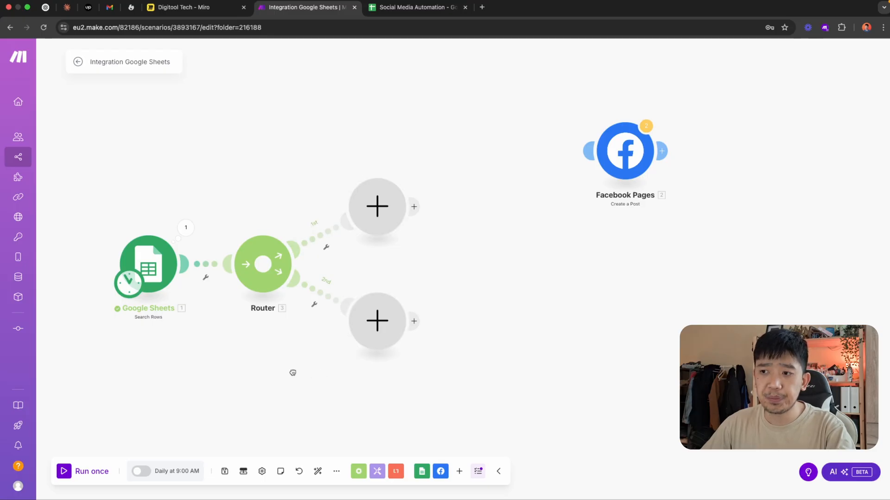
{"action": "scroll", "coordinate": [291, 371], "scroll_direction": "up", "scroll_amount": 3}
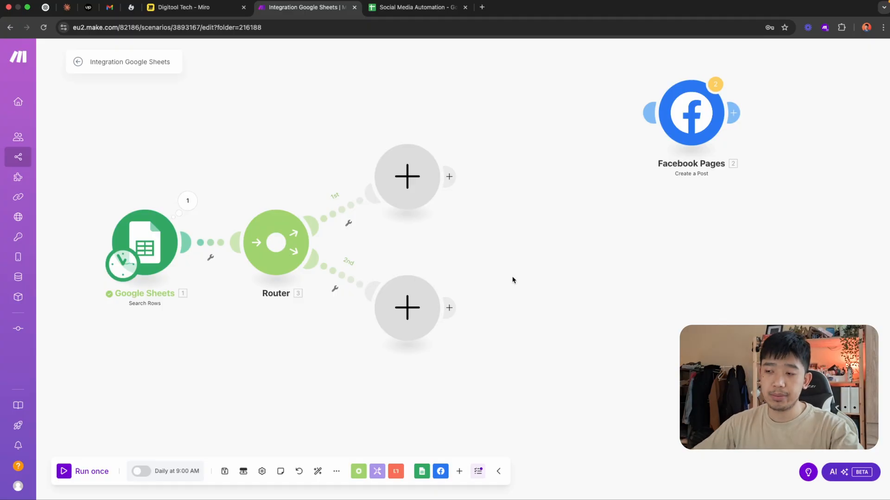
{"action": "left_click_drag", "start_coordinate": [518, 243], "coordinate": [470, 249]}
{"action": "left_click_drag", "start_coordinate": [647, 132], "coordinate": [386, 169]}
{"action": "right_click", "coordinate": [384, 196]}
{"action": "left_click", "coordinate": [418, 213]}
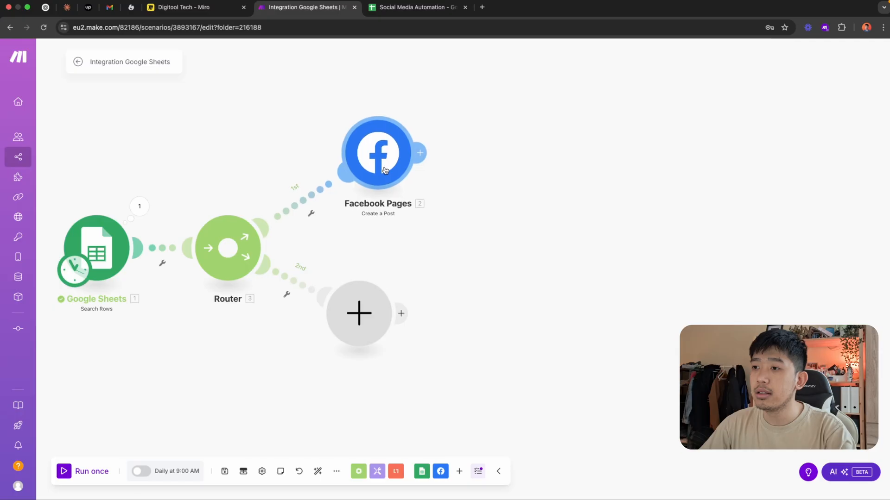
Add a LinkedIn Create a User Text Post module on the router's second route
{"action": "left_click_drag", "start_coordinate": [438, 258], "coordinate": [496, 243]}
{"action": "left_click_drag", "start_coordinate": [425, 304], "coordinate": [440, 300]}
{"action": "left_click", "coordinate": [440, 299]}
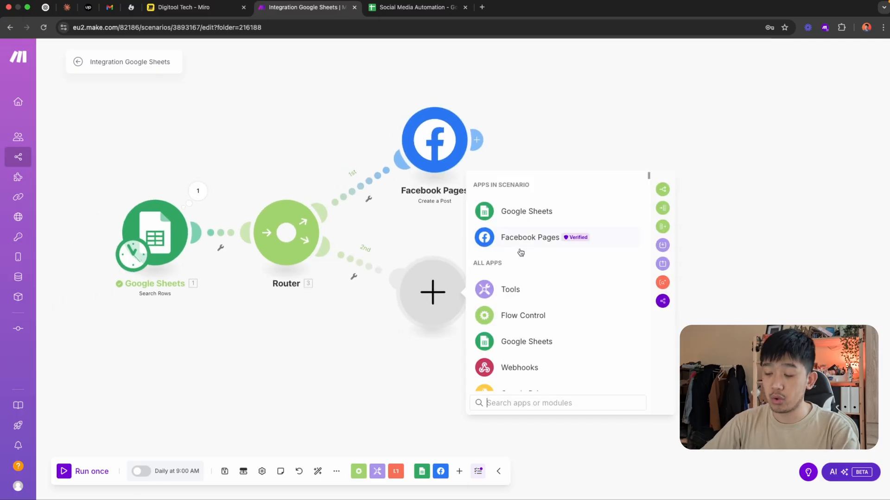
{"action": "type", "text": "linked"}
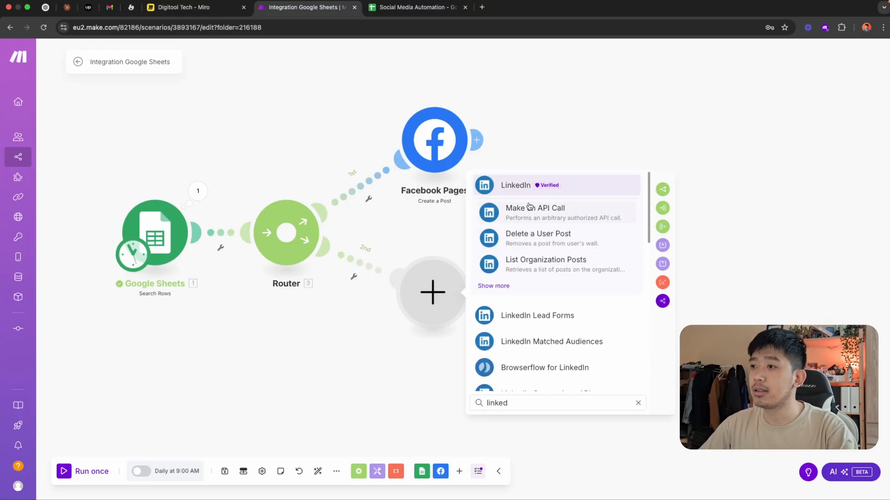
{"action": "left_click", "coordinate": [519, 193]}
{"action": "scroll", "coordinate": [552, 320], "scroll_direction": "down", "scroll_amount": 3}
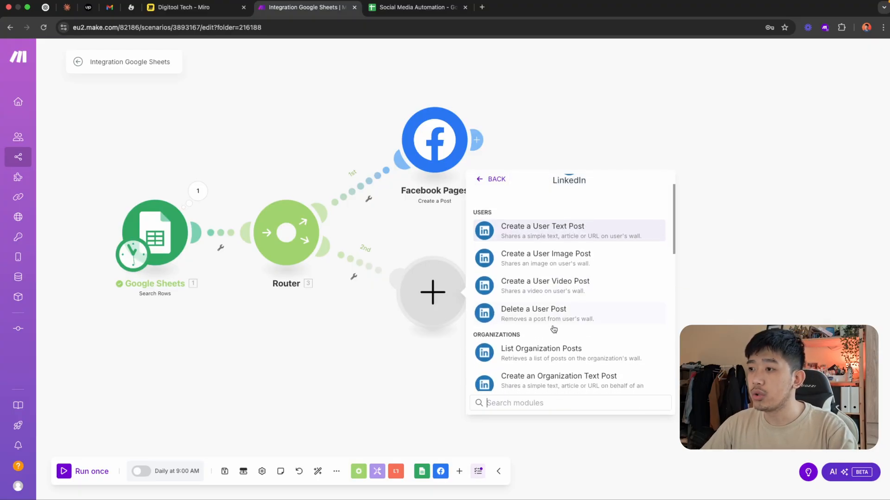
{"action": "left_click", "coordinate": [542, 218]}
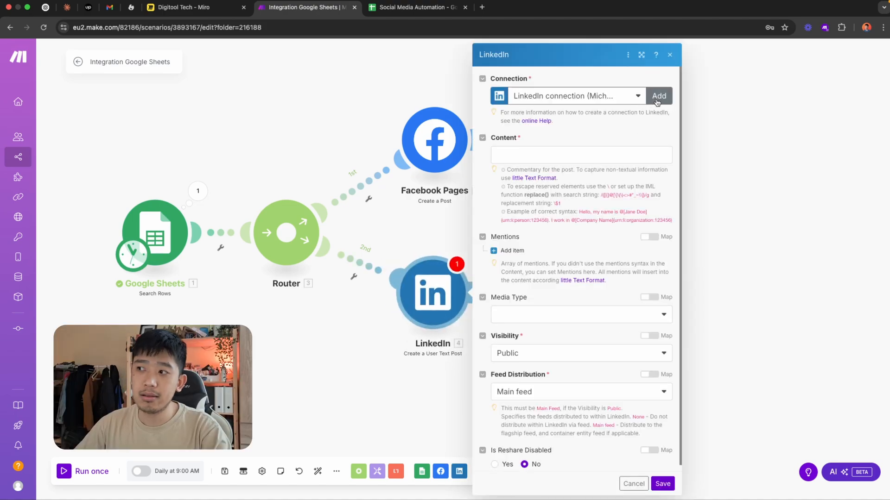
Look at how a new connection of type LinkedIn is created in the LinkedIn module, without adding one
{"action": "left_click", "coordinate": [659, 96]}
{"action": "left_click", "coordinate": [766, 98]}
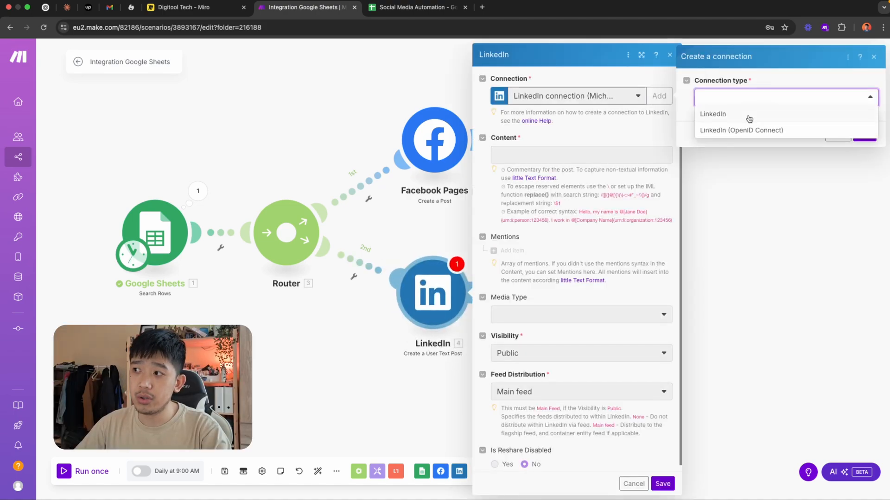
{"action": "left_click", "coordinate": [714, 114]}
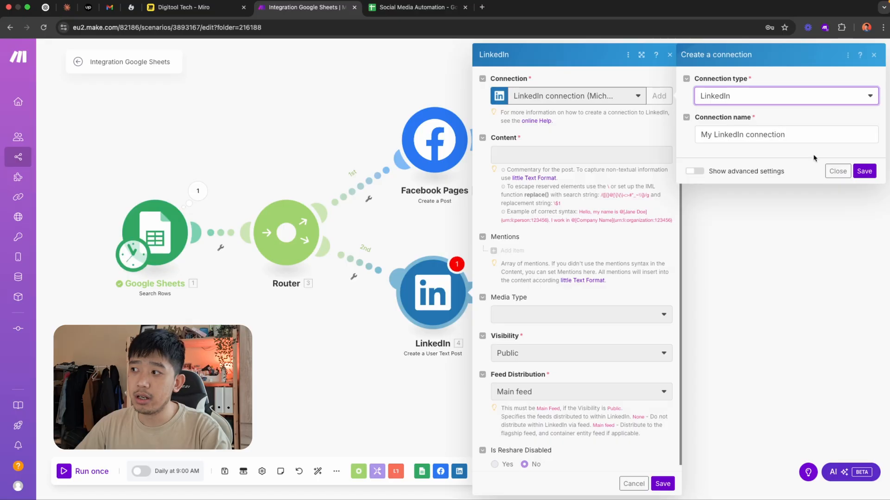
{"action": "left_click", "coordinate": [835, 171]}
Map Content (B) from Search Rows as the LinkedIn post content, leave the media type empty, and save the module
{"action": "left_click", "coordinate": [554, 154]}
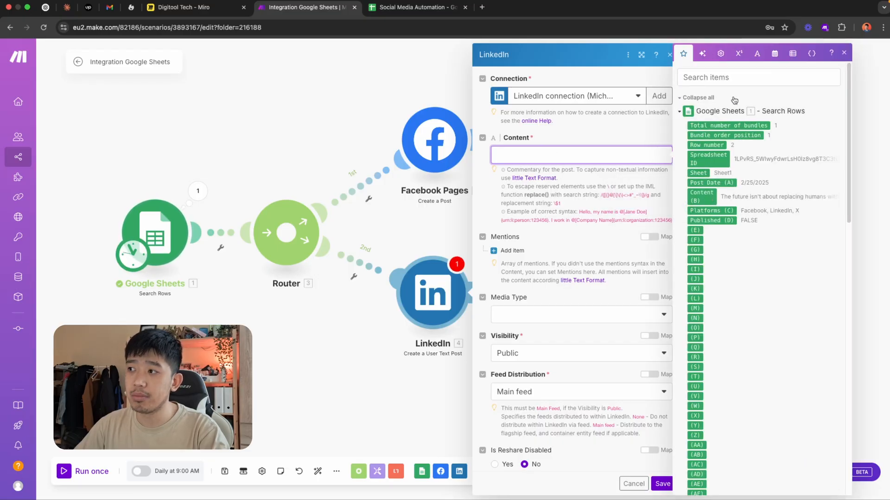
{"action": "left_click_drag", "start_coordinate": [701, 196], "coordinate": [588, 160]}
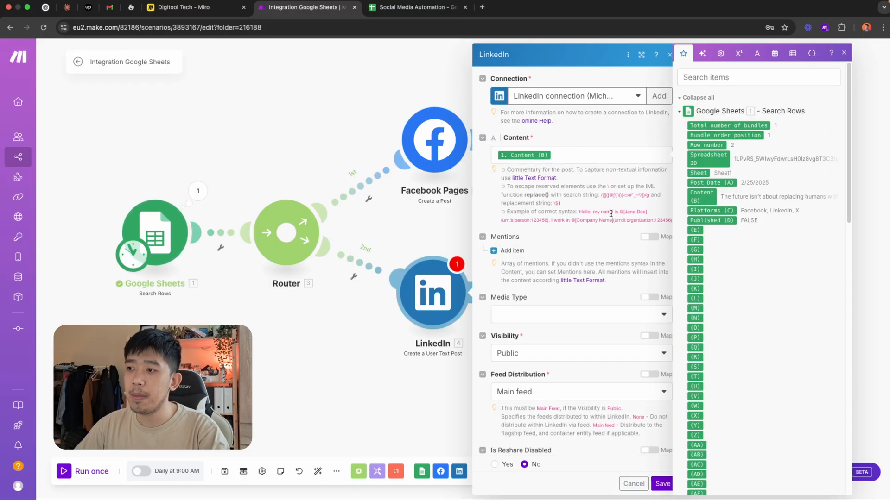
{"action": "left_click", "coordinate": [599, 321]}
{"action": "left_click", "coordinate": [586, 333]}
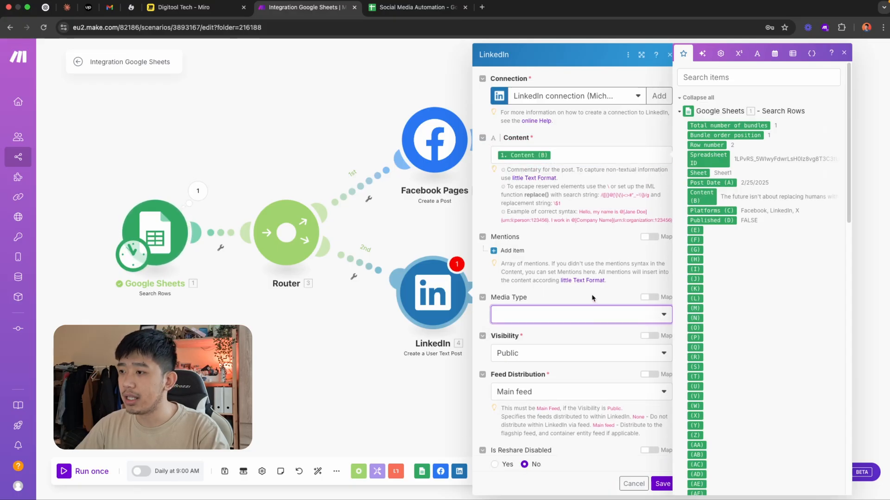
{"action": "left_click", "coordinate": [629, 281]}
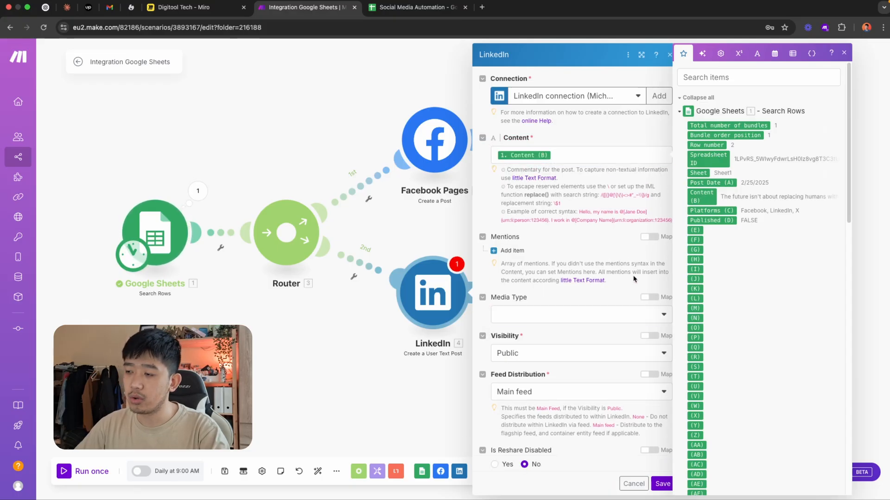
{"action": "left_click", "coordinate": [844, 54]}
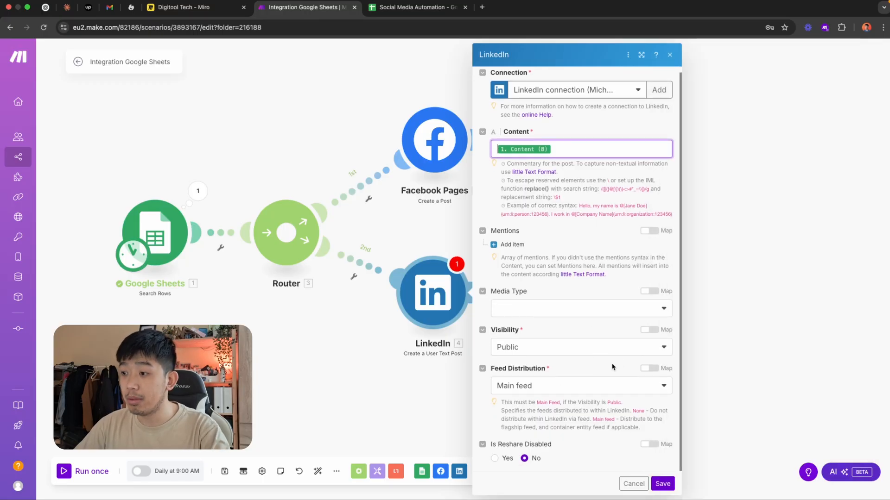
{"action": "left_click", "coordinate": [659, 484]}
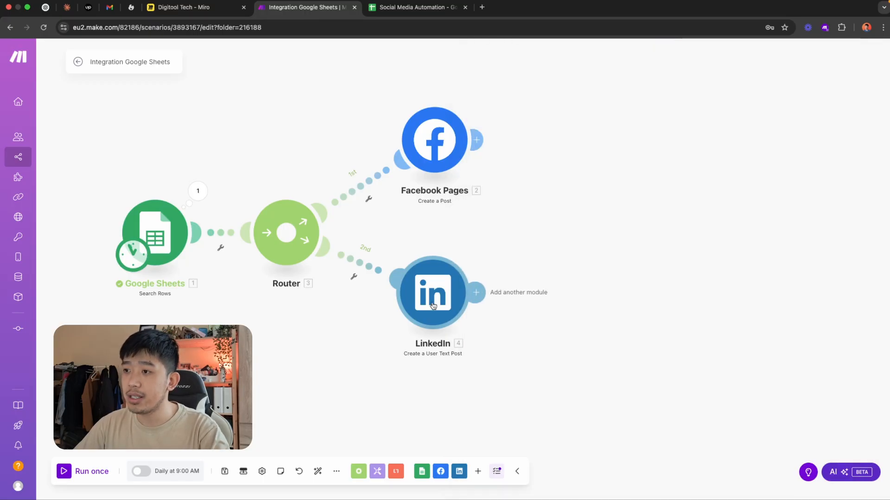
Add a third route to the router with an X (formerly Twitter) Create a Post module
{"action": "left_click", "coordinate": [285, 232]}
{"action": "left_click", "coordinate": [427, 381]}
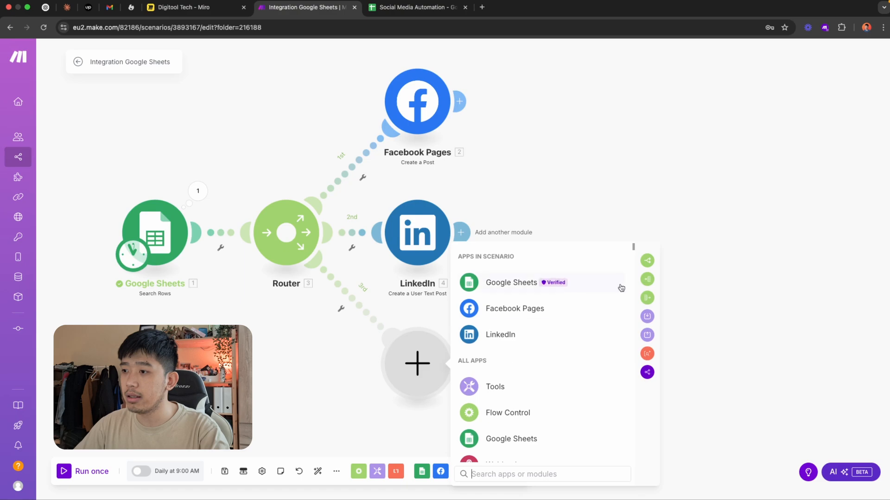
{"action": "type", "text": "x"}
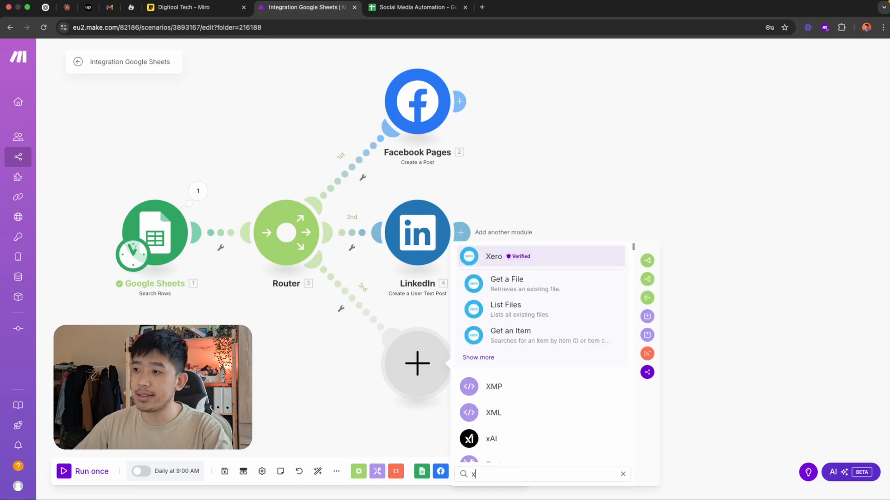
{"action": "key", "text": "BackSpace"}
{"action": "type", "text": "twitter"}
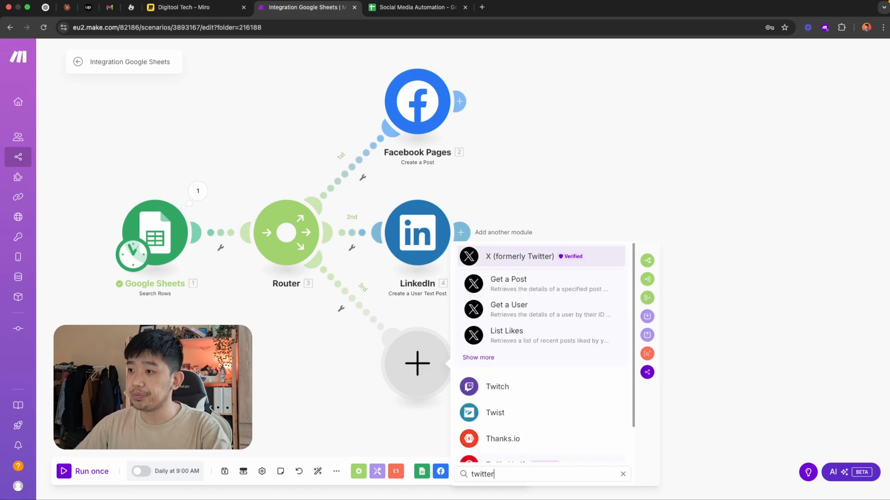
{"action": "left_click", "coordinate": [521, 259]}
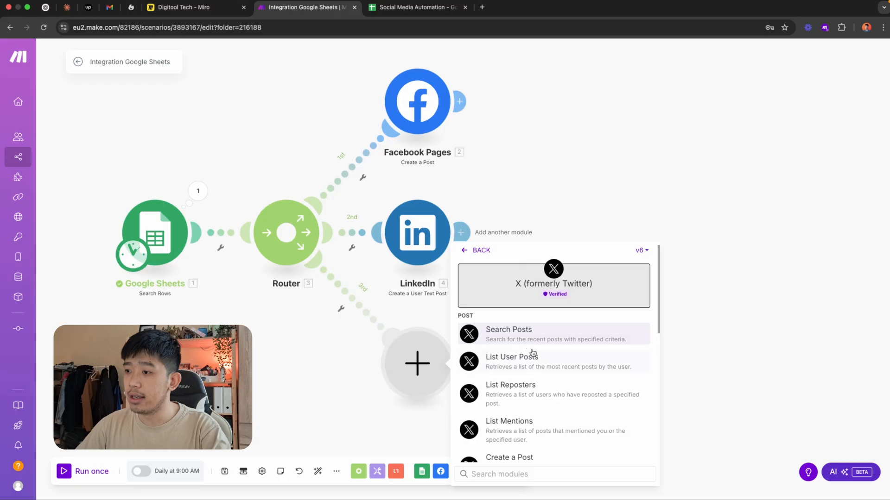
{"action": "scroll", "coordinate": [536, 370], "scroll_direction": "down", "scroll_amount": 1}
{"action": "left_click", "coordinate": [540, 421]}
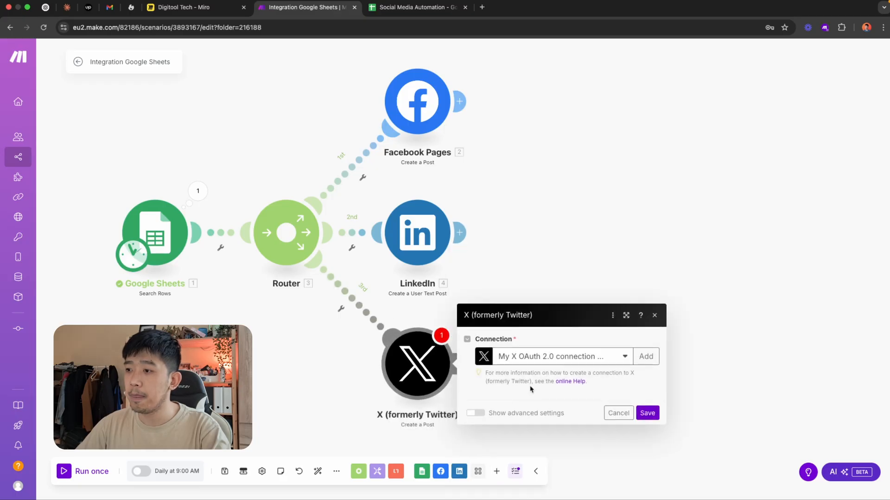
Look at the Client ID and Client Secret fields required for a new X connection, without filling them in
{"action": "left_click", "coordinate": [646, 331]}
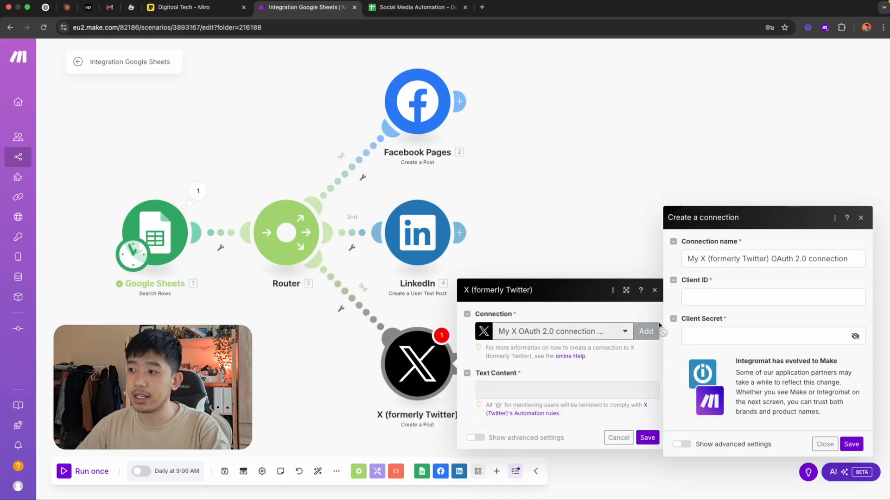
{"action": "left_click", "coordinate": [732, 298]}
{"action": "left_click", "coordinate": [725, 329]}
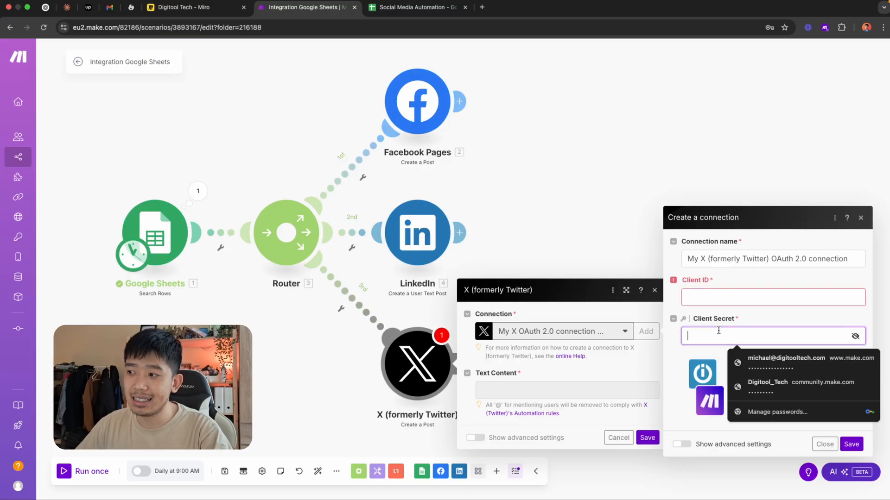
{"action": "left_click", "coordinate": [766, 287]}
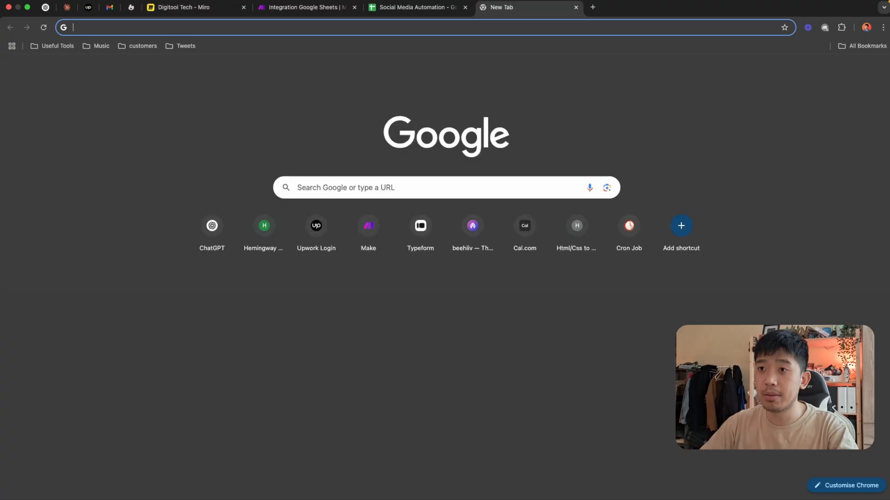
Search the web for "make.com twitter api" in a new browser tab and open Make's X (formerly Twitter) help page
{"action": "type", "text": "make.com"}
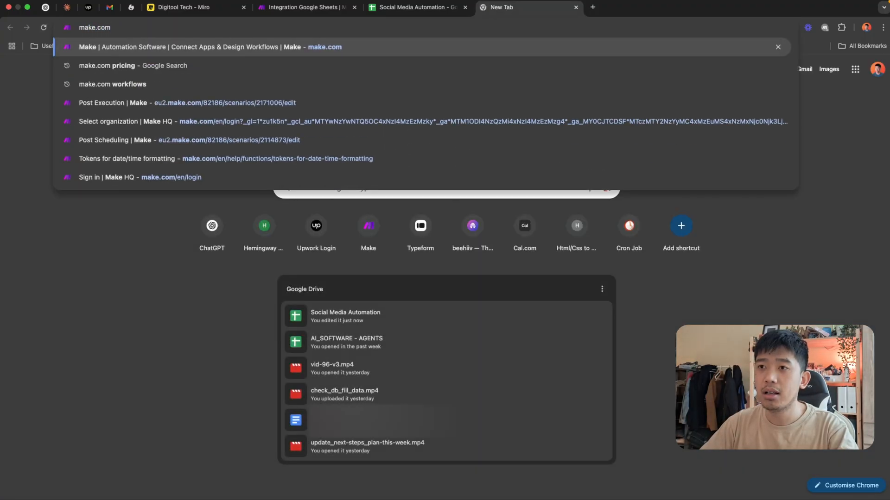
{"action": "type", "text": " twitter api"}
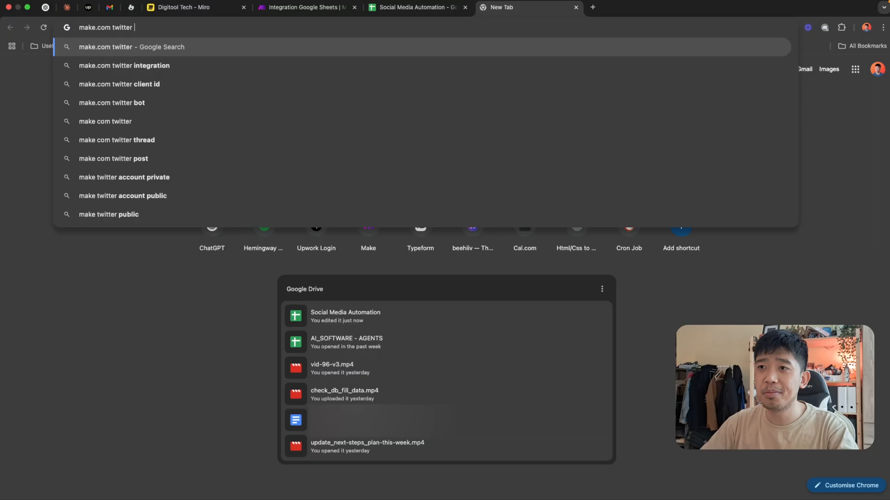
{"action": "key", "text": "Return"}
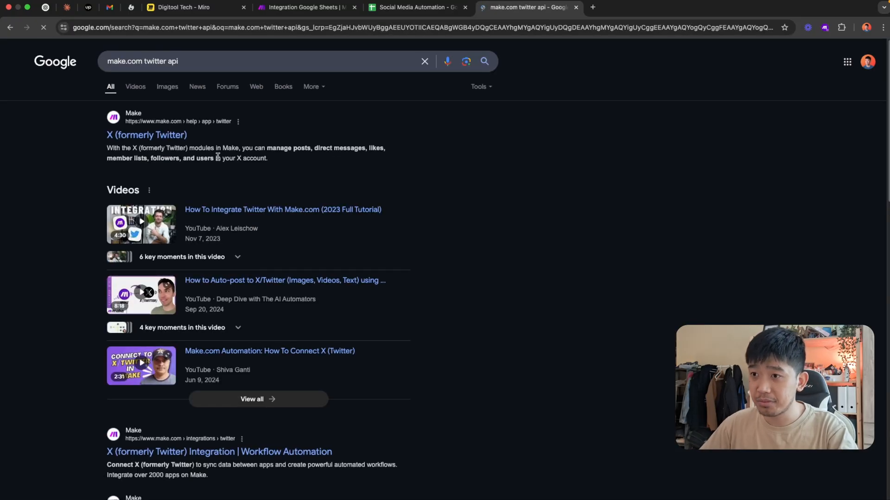
{"action": "left_click", "coordinate": [148, 135], "text": "super"}
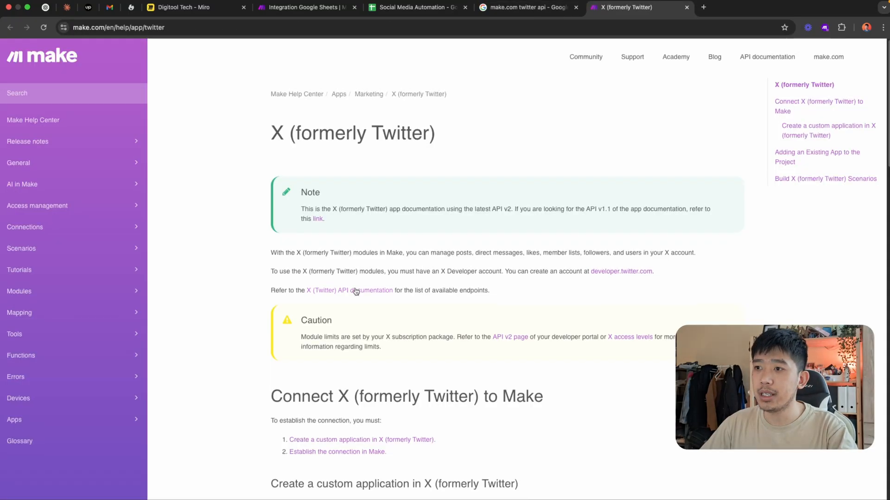
Skim the help page's instructions for connecting X to Make, close it, and return to the Make scenario
{"action": "scroll", "coordinate": [246, 234], "scroll_direction": "down", "scroll_amount": 8}
{"action": "scroll", "coordinate": [377, 238], "scroll_direction": "down", "scroll_amount": 12}
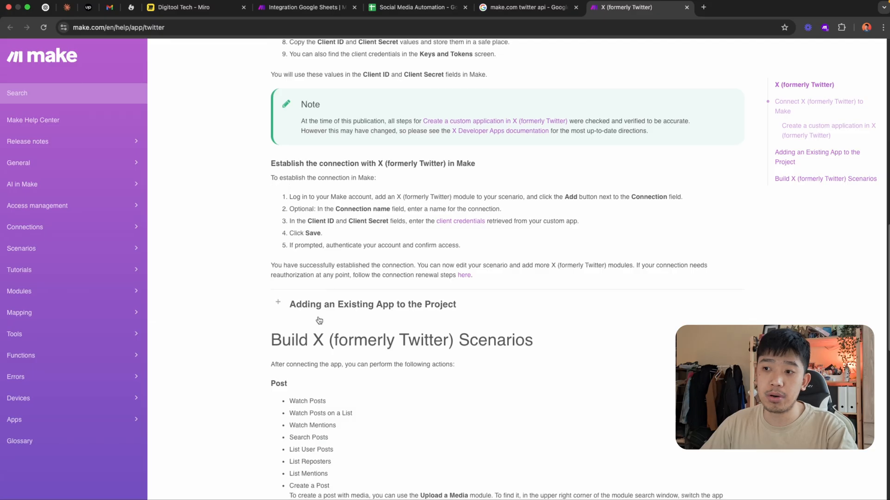
{"action": "scroll", "coordinate": [283, 368], "scroll_direction": "up", "scroll_amount": 13}
{"action": "scroll", "coordinate": [256, 199], "scroll_direction": "up", "scroll_amount": 10}
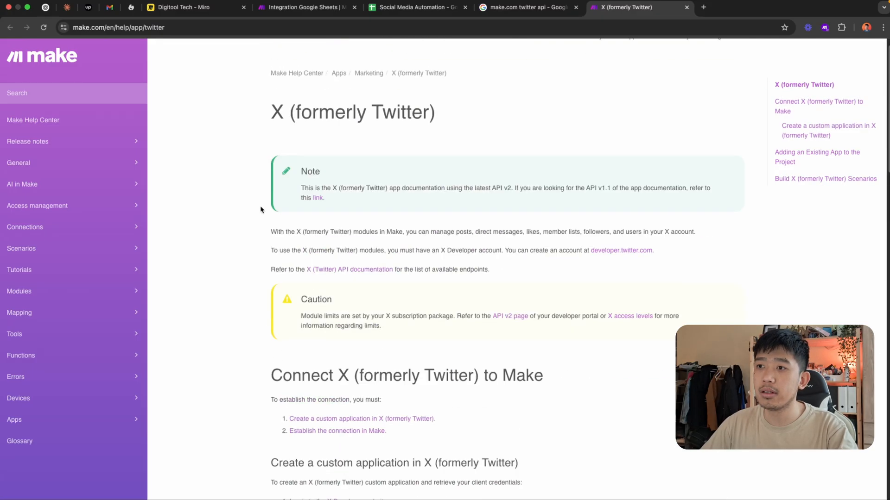
{"action": "key", "text": "super+w"}
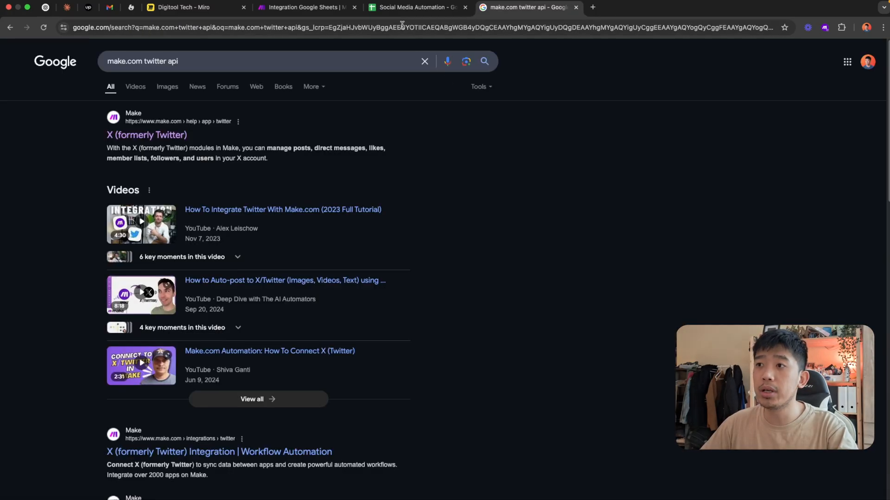
{"action": "left_click", "coordinate": [408, 7]}
{"action": "left_click", "coordinate": [316, 10]}
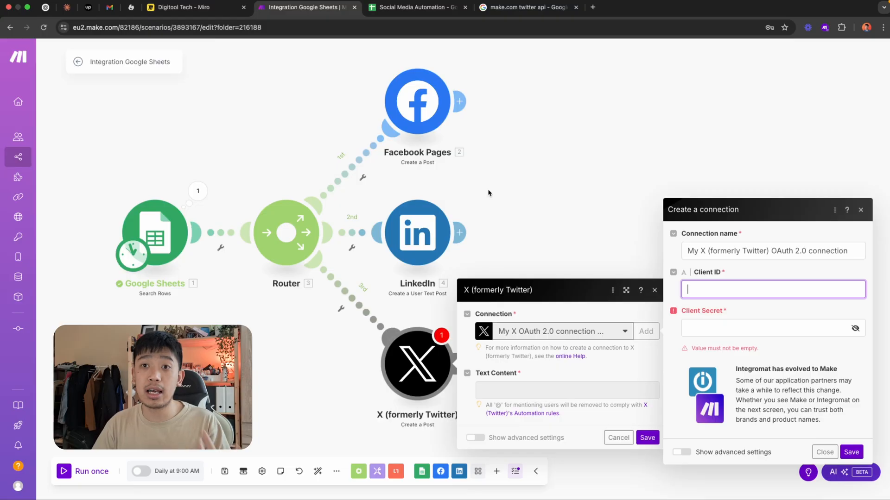
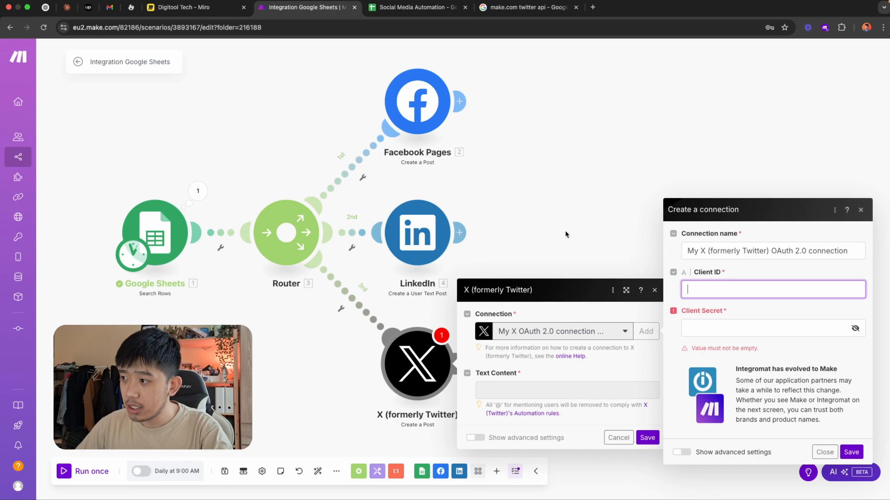
Abandon the new X connection, map Content (B) to the X post's text content, and save the module and the scenario
{"action": "left_click", "coordinate": [824, 452]}
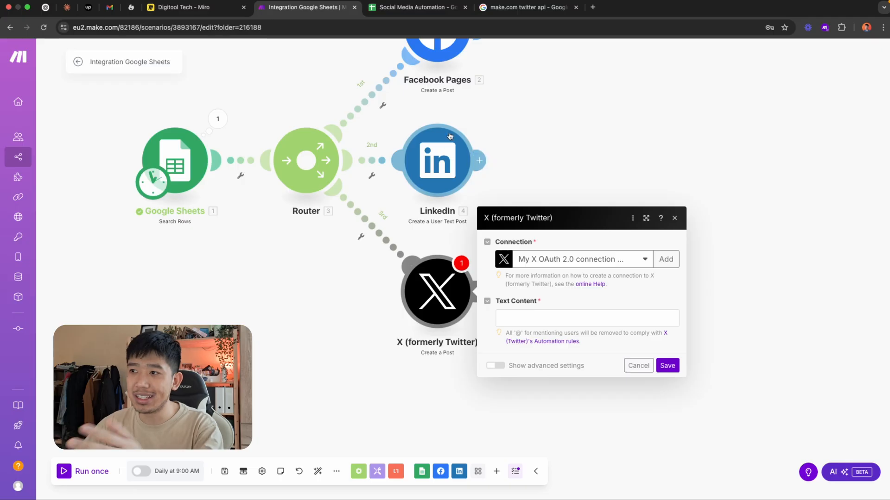
{"action": "left_click_drag", "start_coordinate": [608, 128], "coordinate": [609, 162]}
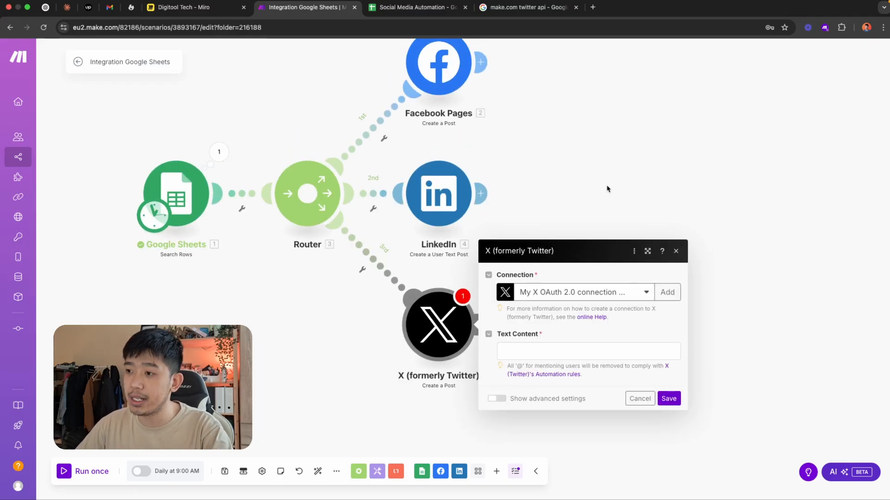
{"action": "left_click", "coordinate": [599, 352]}
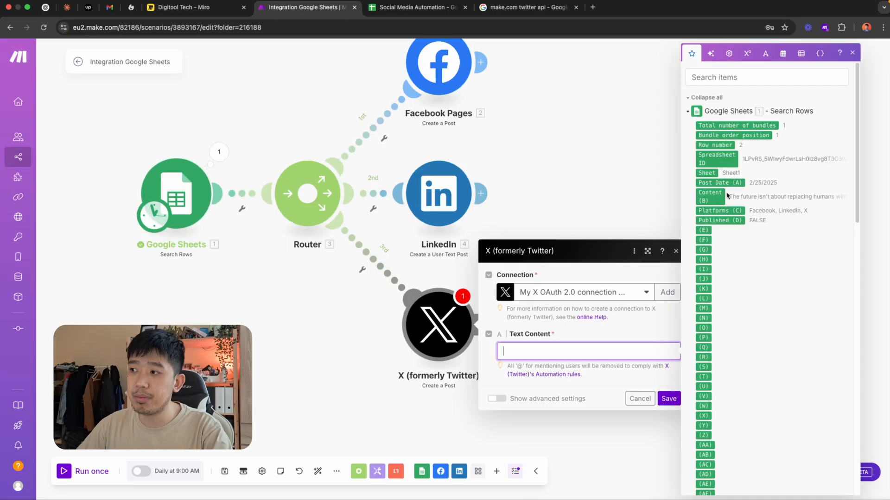
{"action": "left_click_drag", "start_coordinate": [713, 199], "coordinate": [592, 353]}
{"action": "left_click", "coordinate": [668, 398]}
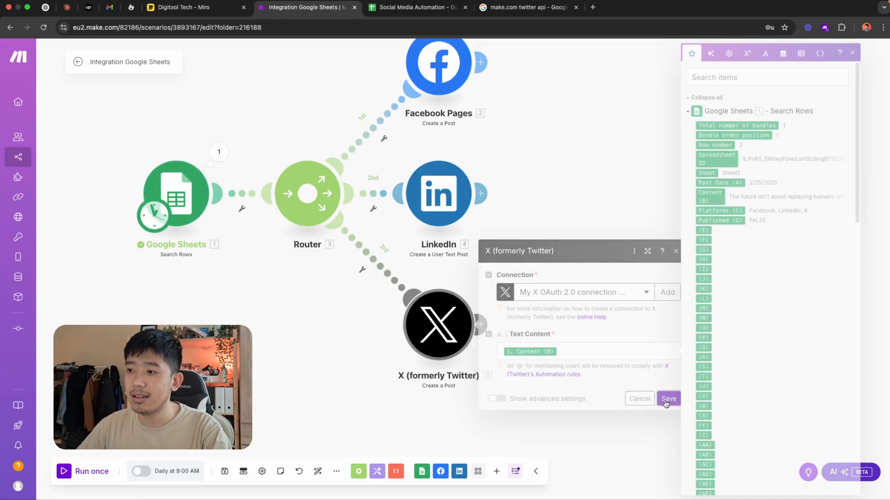
{"action": "left_click", "coordinate": [224, 471]}
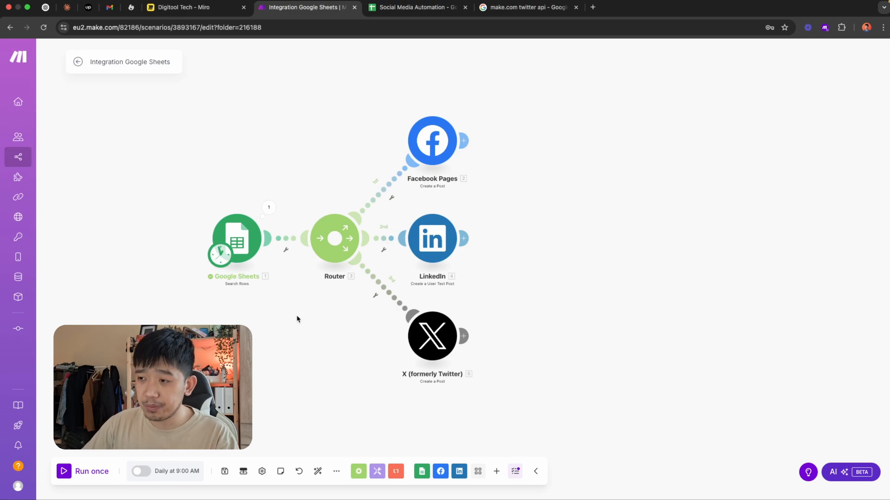
In the Social Media Automation sheet, deselect Facebook and LinkedIn from the 2/25/2025 post's platforms, keeping only X
{"action": "left_click", "coordinate": [413, 7]}
{"action": "left_click", "coordinate": [444, 131]}
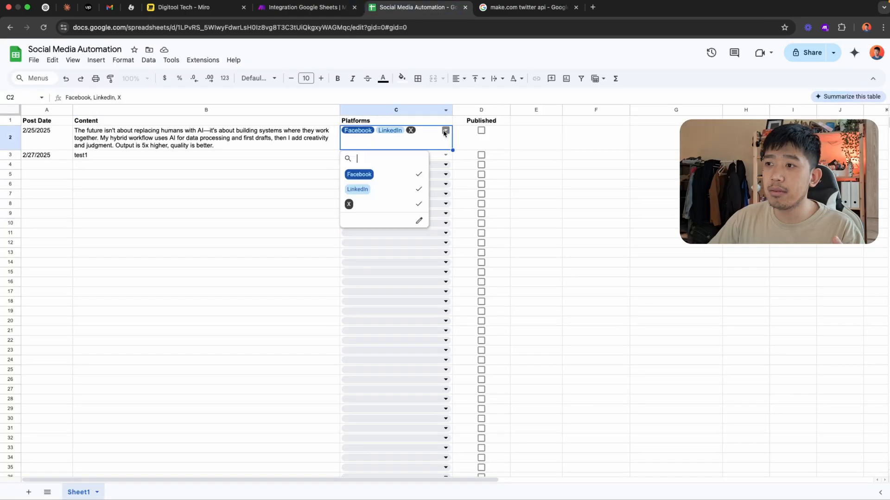
{"action": "left_click", "coordinate": [408, 175]}
{"action": "left_click", "coordinate": [408, 189]}
{"action": "left_click", "coordinate": [310, 251]}
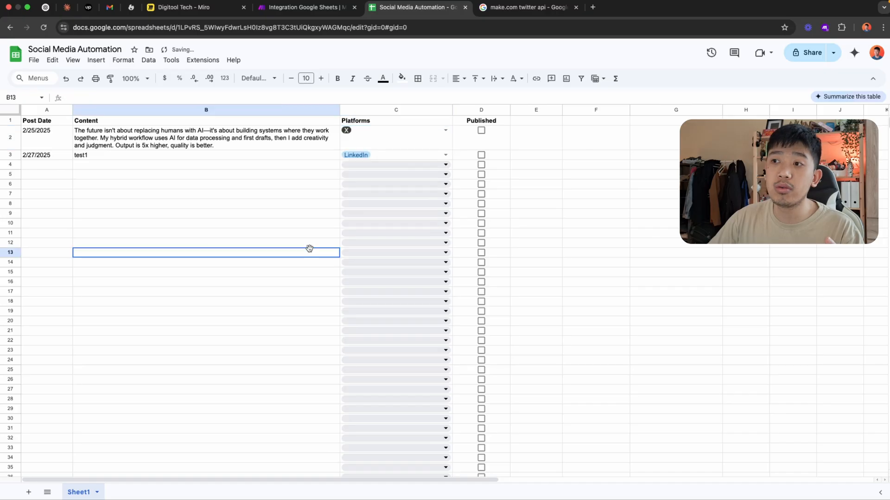
Return to the Make scenario and examine the Platforms (C) value in the Google Sheets module's output bundle
{"action": "left_click", "coordinate": [303, 7]}
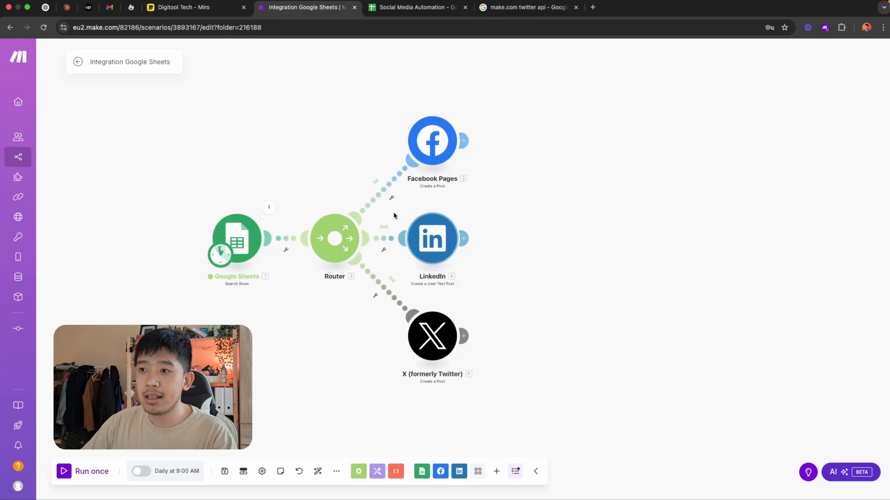
{"action": "left_click", "coordinate": [275, 215]}
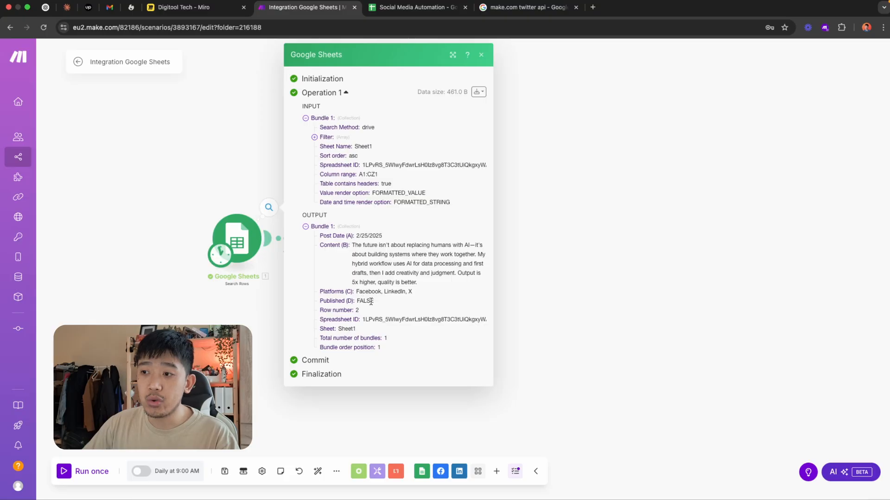
{"action": "left_click_drag", "start_coordinate": [419, 296], "coordinate": [336, 295]}
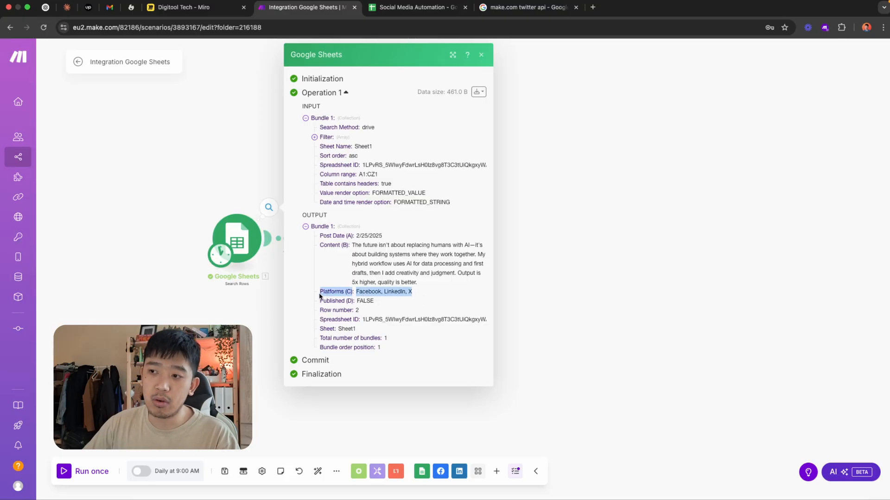
{"action": "left_click", "coordinate": [361, 294]}
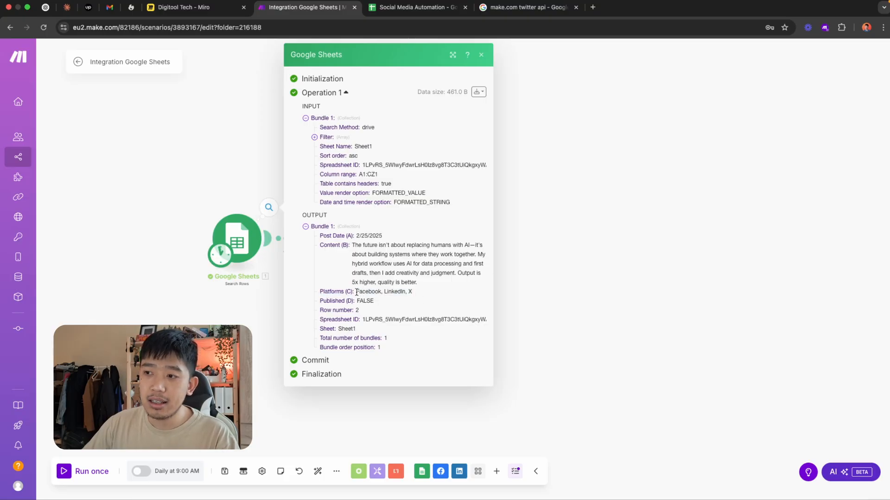
{"action": "left_click", "coordinate": [393, 292]}
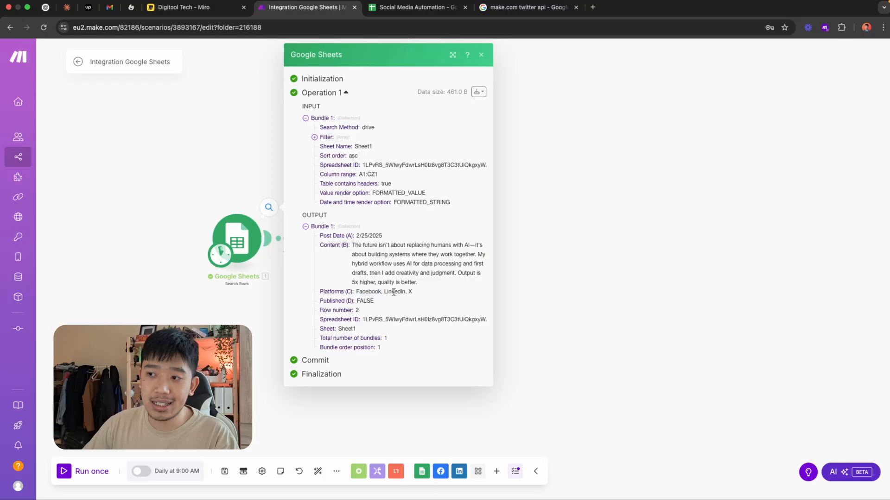
{"action": "left_click_drag", "start_coordinate": [410, 293], "coordinate": [363, 292]}
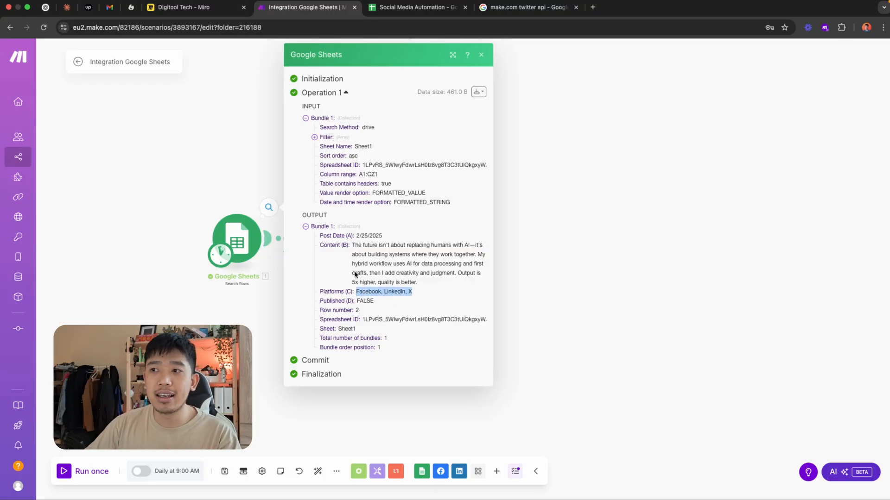
{"action": "left_click", "coordinate": [569, 251]}
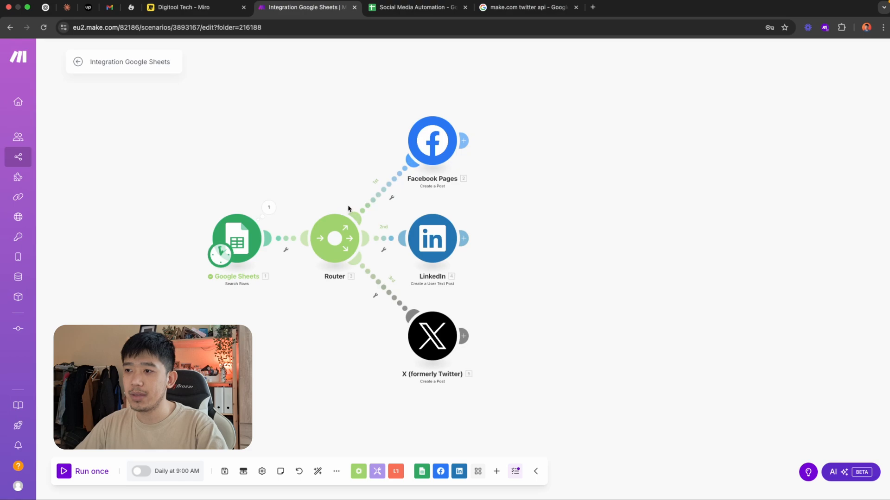
Create a filter labelled "Is Fb" on the Facebook Pages route, with Platforms (C) as the condition's field
{"action": "left_click", "coordinate": [384, 204]}
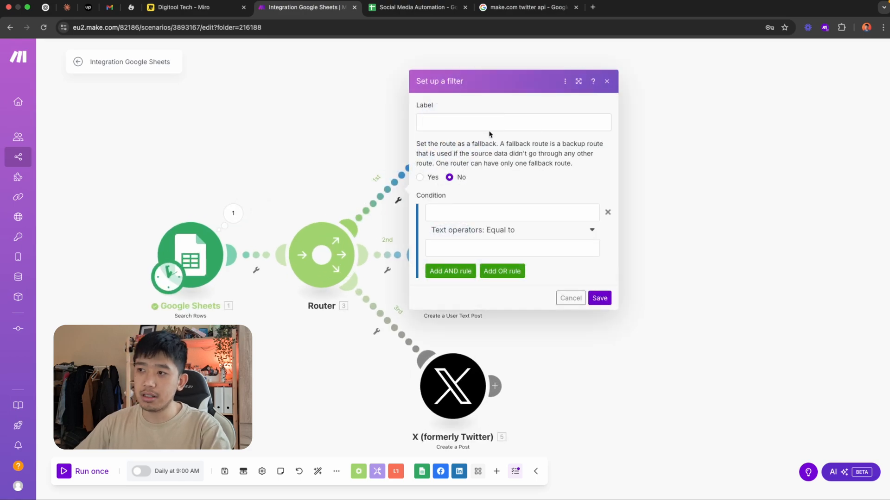
{"action": "left_click", "coordinate": [488, 129]}
{"action": "type", "text": "Is Fb"}
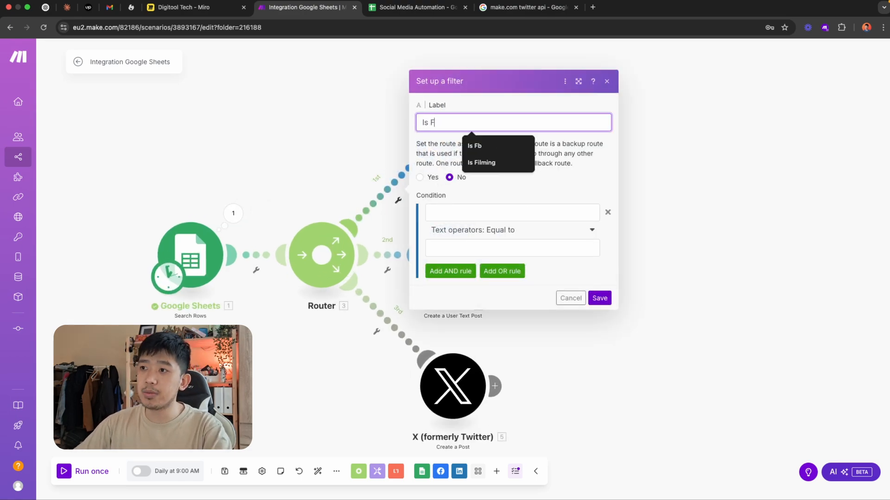
{"action": "left_click", "coordinate": [523, 212]}
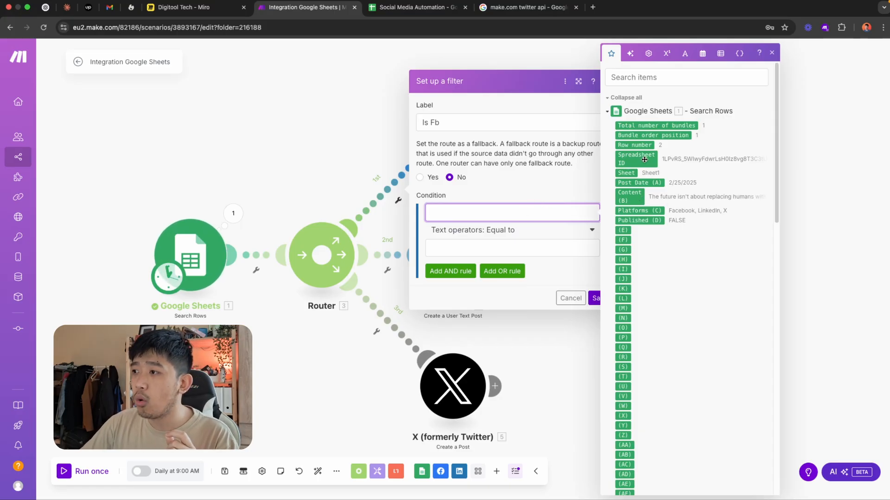
{"action": "left_click_drag", "start_coordinate": [638, 210], "coordinate": [533, 212]}
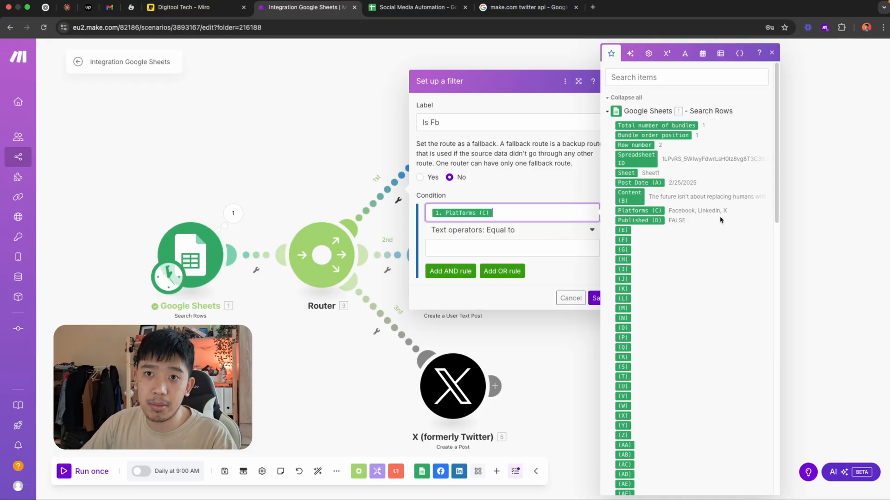
Set the Facebook filter's condition to the text operator Contains with the value "Facebook" and save the filter
{"action": "left_click", "coordinate": [532, 232]}
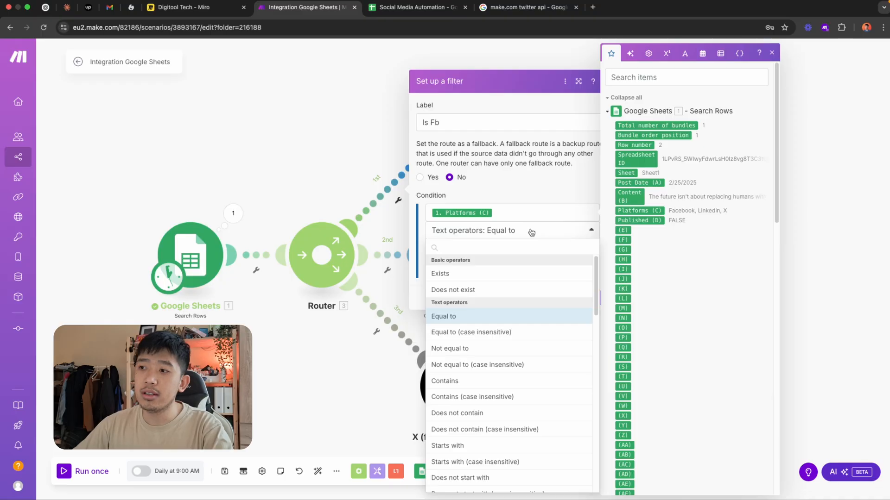
{"action": "type", "text": "contains"}
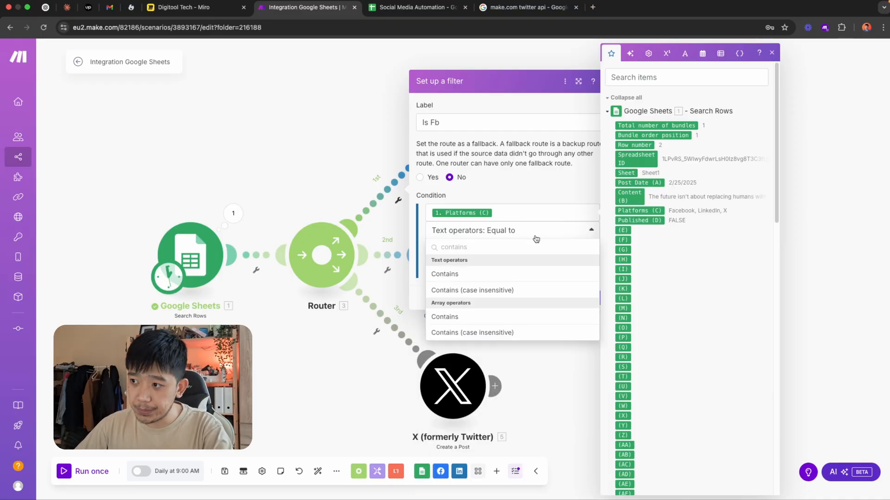
{"action": "left_click", "coordinate": [518, 273]}
{"action": "left_click", "coordinate": [534, 250]}
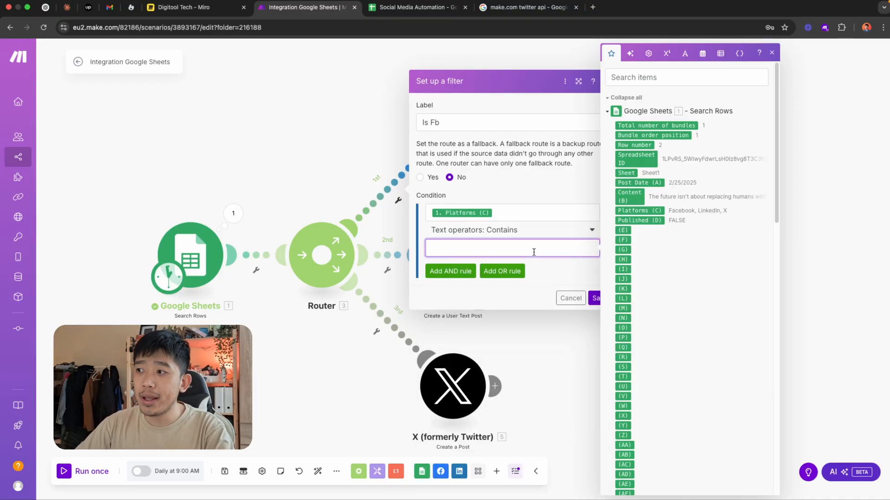
{"action": "type", "text": "FA"}
{"action": "key", "text": "BackSpace"}
{"action": "type", "text": "acebook"}
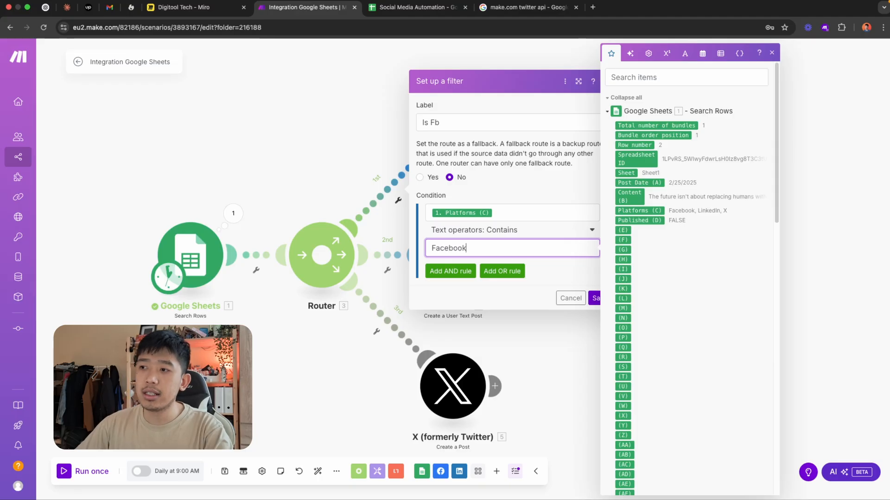
{"action": "left_click", "coordinate": [565, 278]}
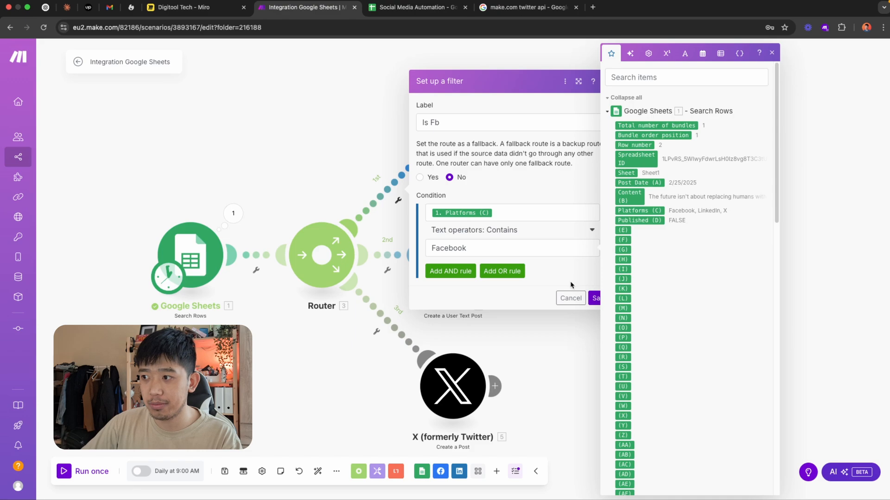
{"action": "left_click", "coordinate": [595, 299]}
Add a filter labelled "LinkedIn" on the LinkedIn route requiring Platforms (C) to contain the text "LinkedIn", and save it
{"action": "left_click", "coordinate": [392, 255]}
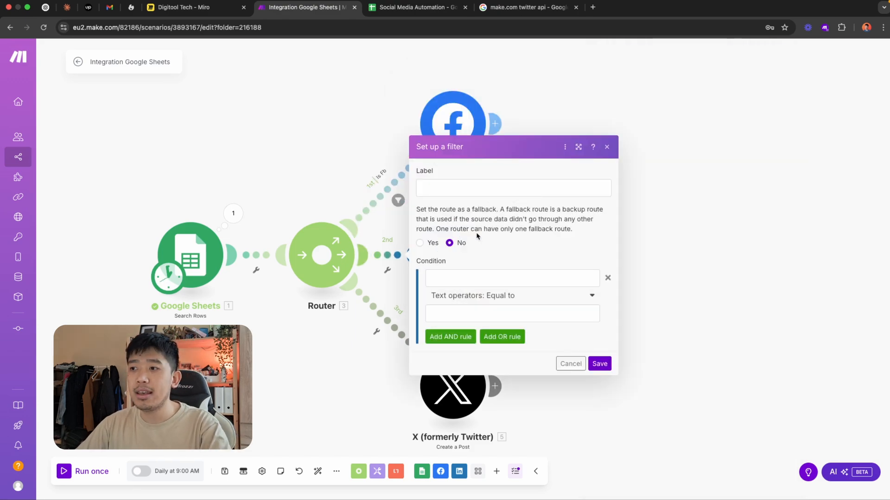
{"action": "left_click", "coordinate": [489, 189]}
{"action": "type", "text": "LinkedIn"}
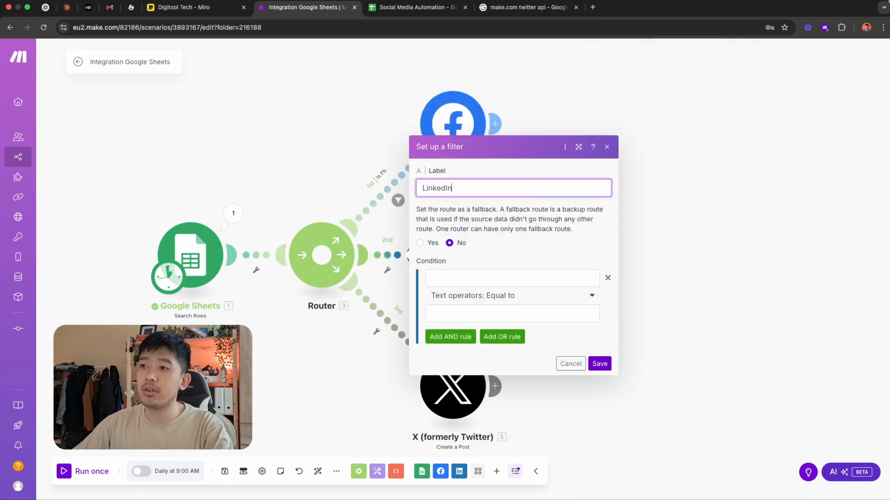
{"action": "left_click", "coordinate": [539, 279]}
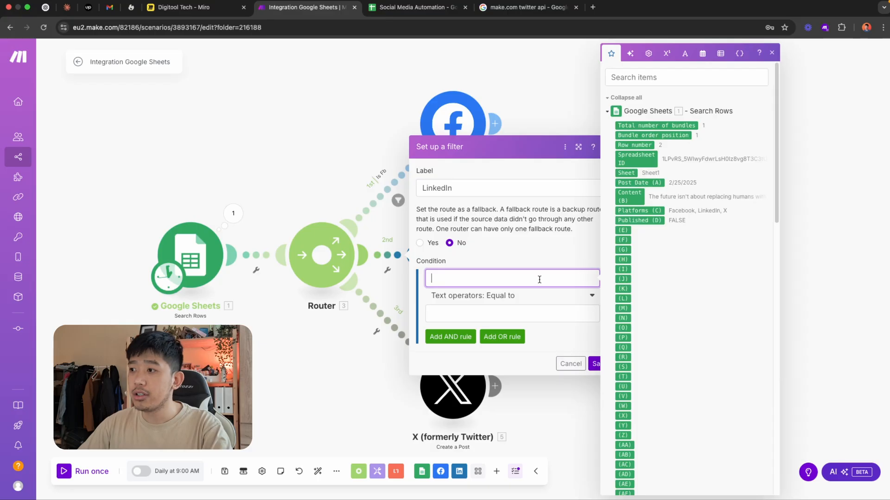
{"action": "left_click_drag", "start_coordinate": [637, 197], "coordinate": [553, 260]}
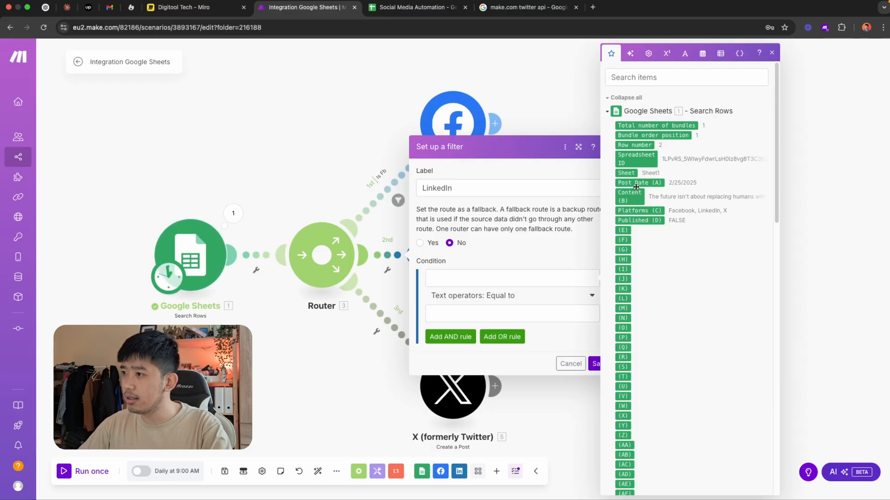
{"action": "left_click_drag", "start_coordinate": [632, 211], "coordinate": [533, 278]}
{"action": "left_click", "coordinate": [520, 295]}
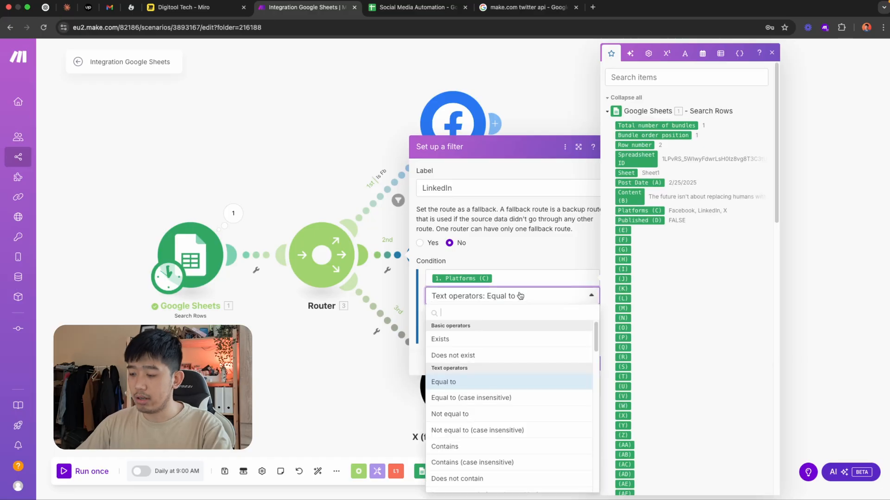
{"action": "type", "text": "contains"}
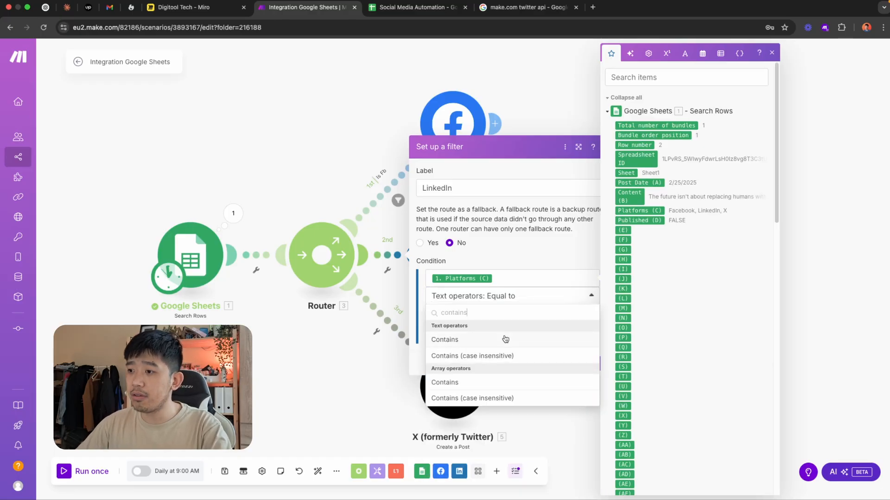
{"action": "left_click", "coordinate": [505, 339]}
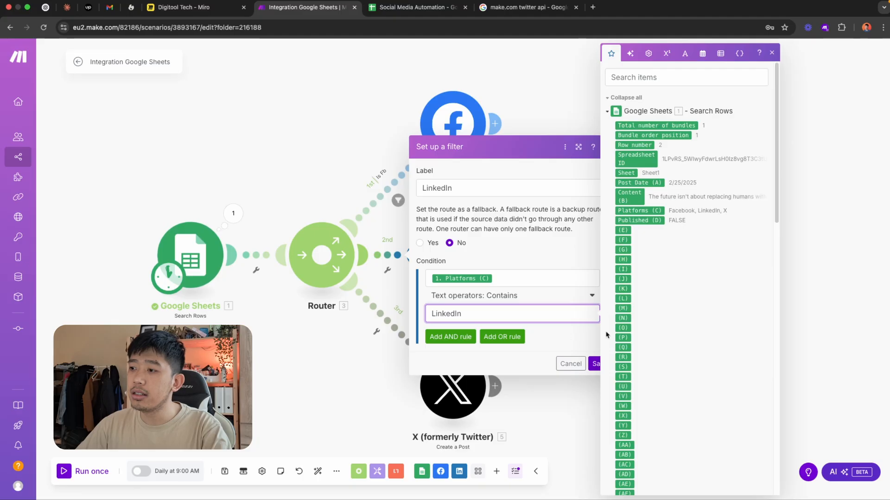
{"action": "left_click", "coordinate": [593, 365]}
Create a filter labelled "Is X" on the X (formerly Twitter) route, with Platforms (C) as the condition's field
{"action": "left_click", "coordinate": [396, 319]}
{"action": "left_click", "coordinate": [467, 256]}
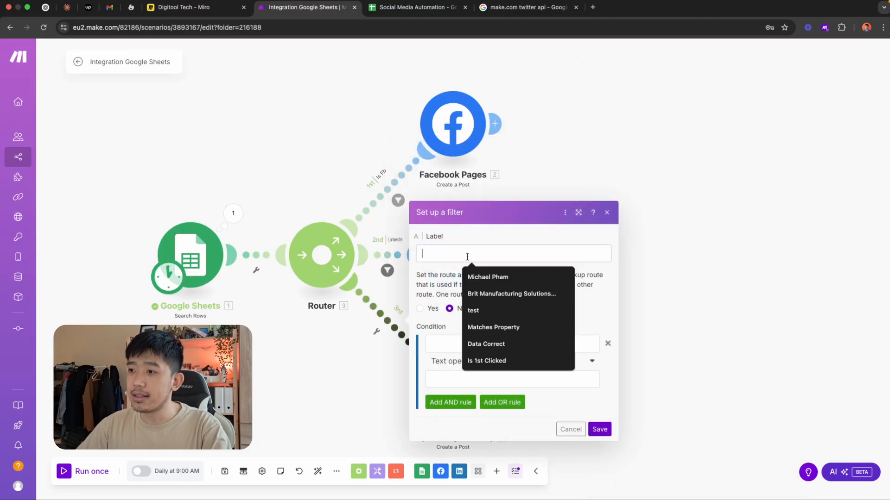
{"action": "type", "text": "Is X"}
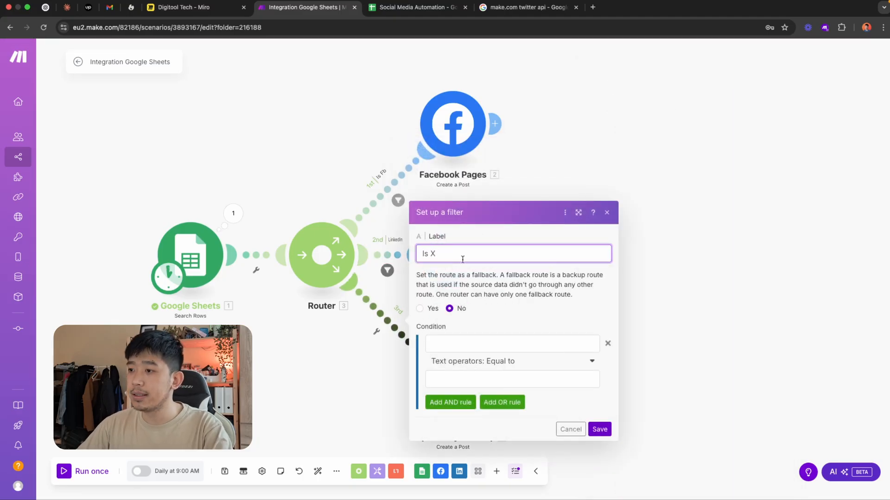
{"action": "left_click", "coordinate": [486, 343]}
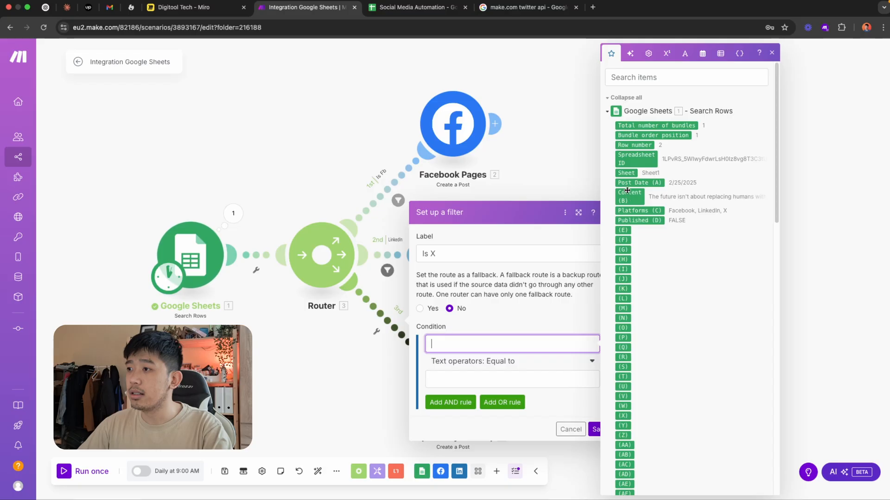
{"action": "left_click", "coordinate": [630, 213]}
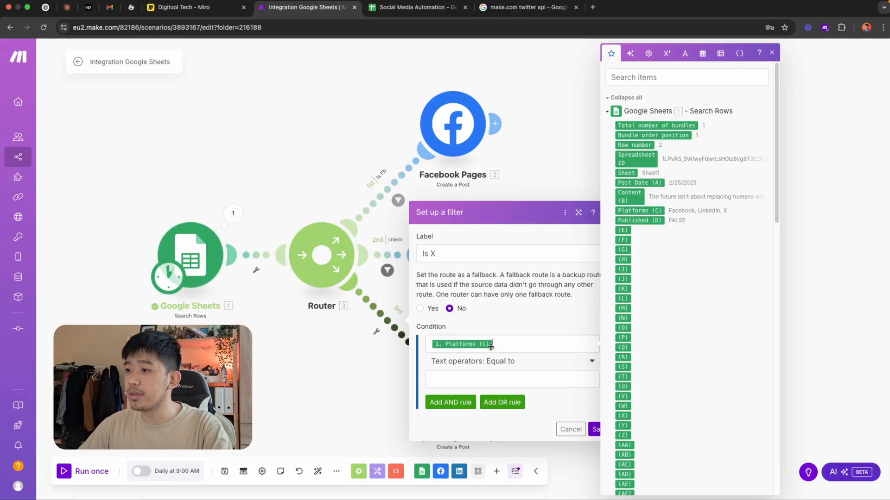
Set the X filter's condition to the text operator Contains with the value "X", then save the filter and the scenario
{"action": "left_click", "coordinate": [504, 362]}
{"action": "type", "text": "contains"}
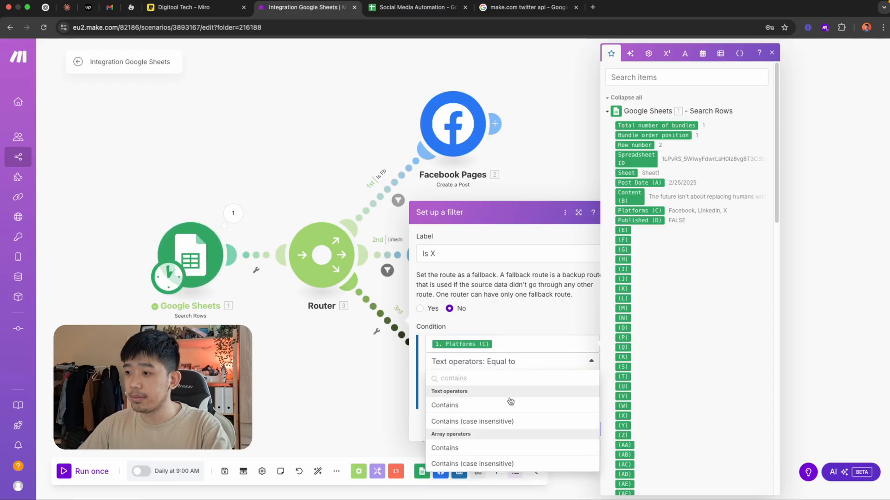
{"action": "left_click", "coordinate": [510, 405]}
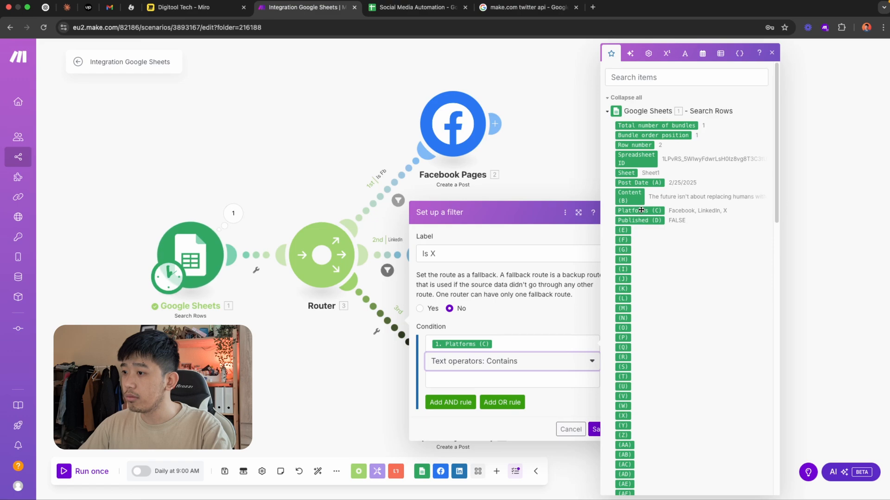
{"action": "left_click", "coordinate": [544, 380]}
{"action": "type", "text": "X"}
{"action": "key", "text": "Return"}
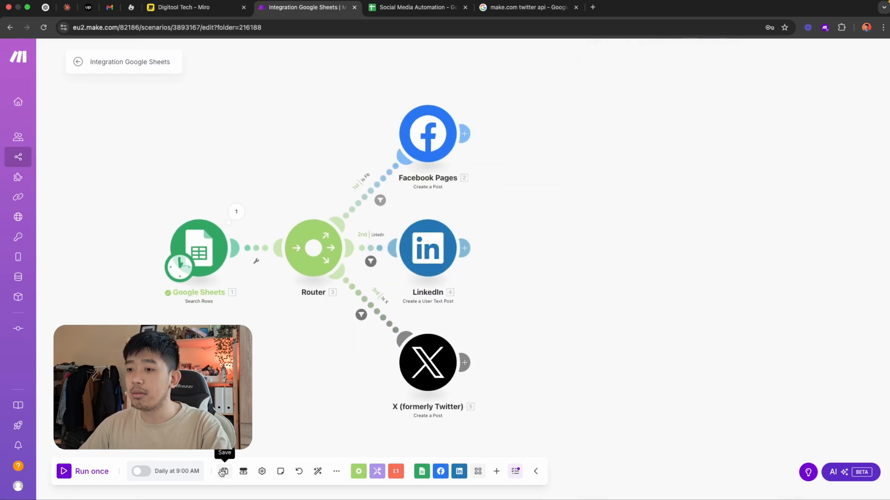
{"action": "left_click", "coordinate": [223, 472]}
{"action": "left_click_drag", "start_coordinate": [288, 366], "coordinate": [282, 372]}
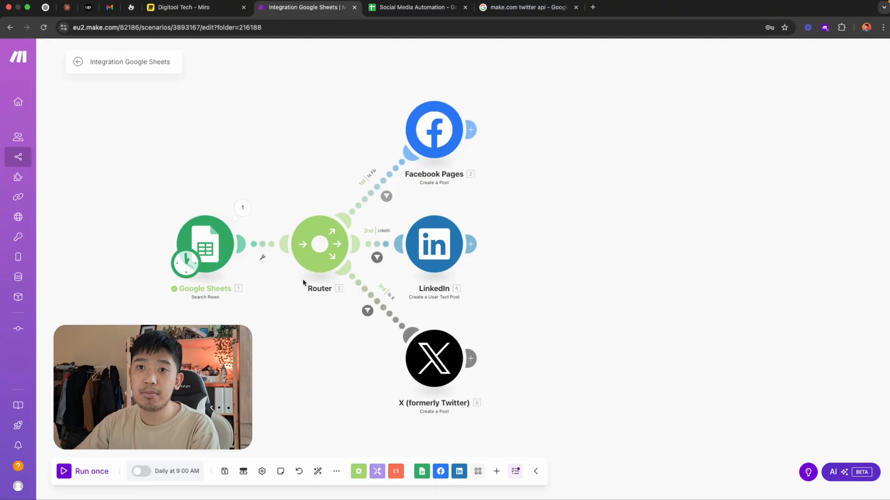
Switch to the Social Media Automation sheet and remove X from the Platforms cell of the 2/25/2025 post
{"action": "left_click", "coordinate": [408, 8]}
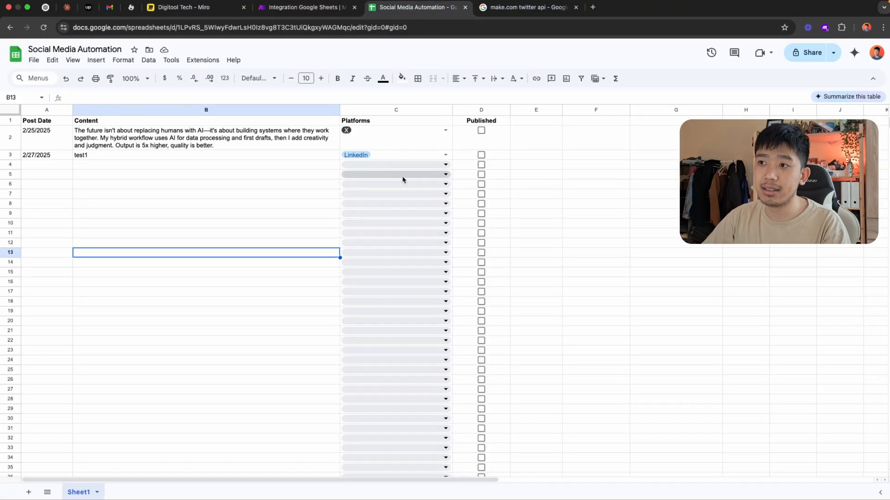
{"action": "left_click", "coordinate": [445, 131]}
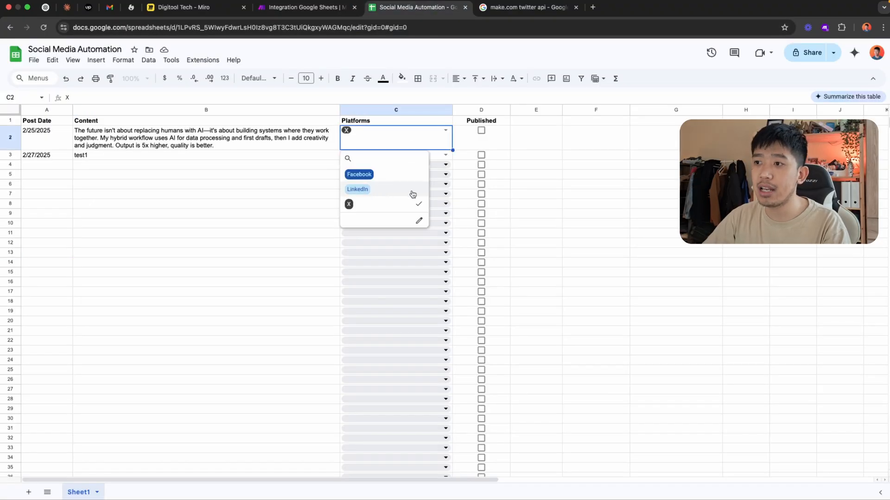
{"action": "left_click", "coordinate": [417, 205]}
{"action": "key", "text": "Escape"}
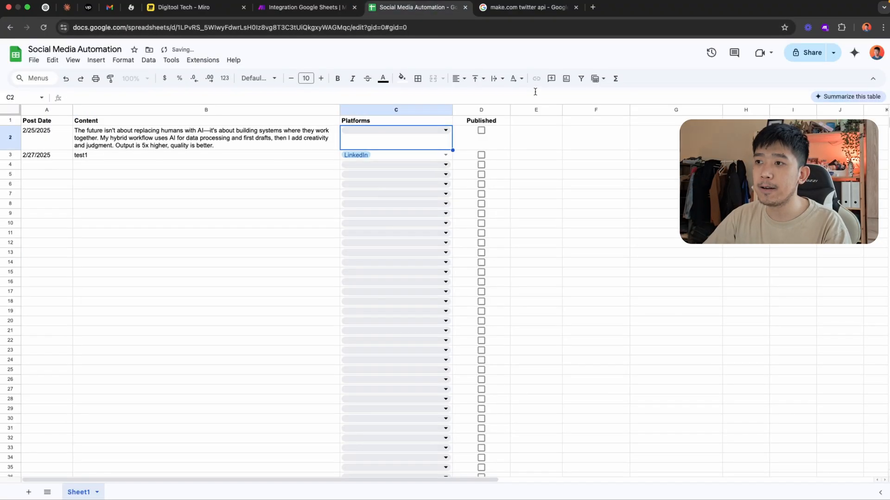
Return to the Make scenario, run it once and examine the Google Sheets module's output bundle
{"action": "left_click", "coordinate": [308, 7]}
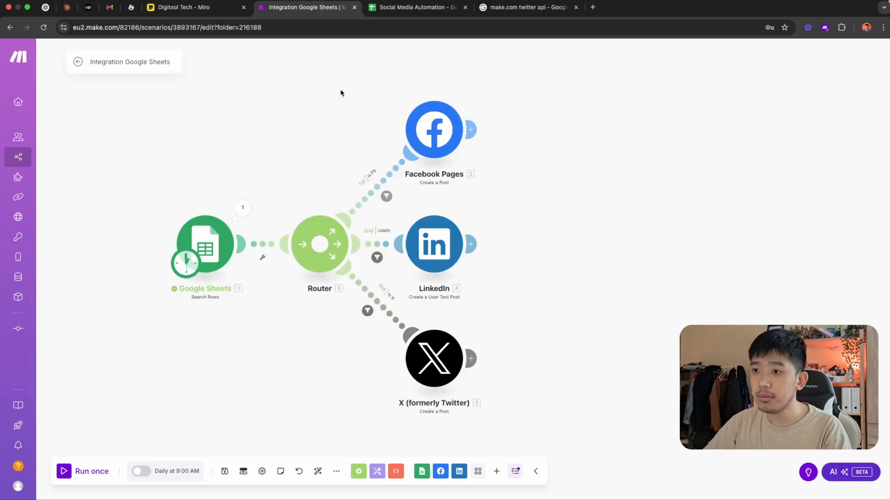
{"action": "left_click", "coordinate": [95, 470]}
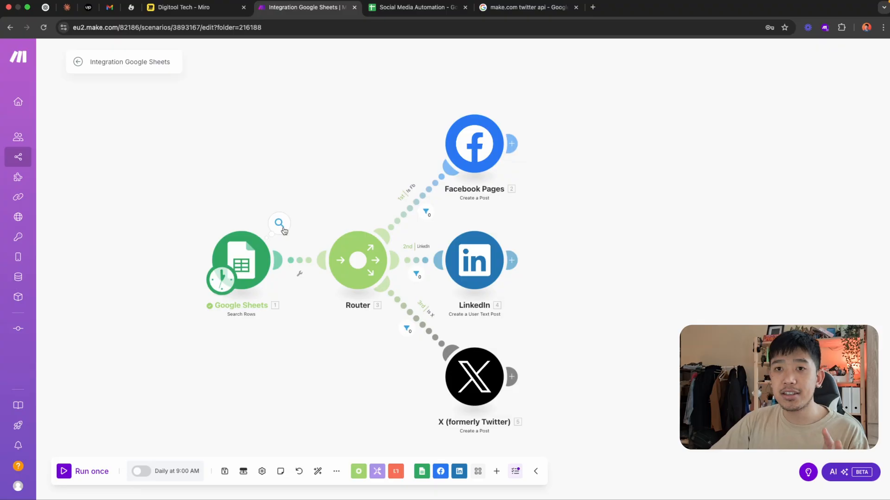
{"action": "left_click", "coordinate": [279, 224]}
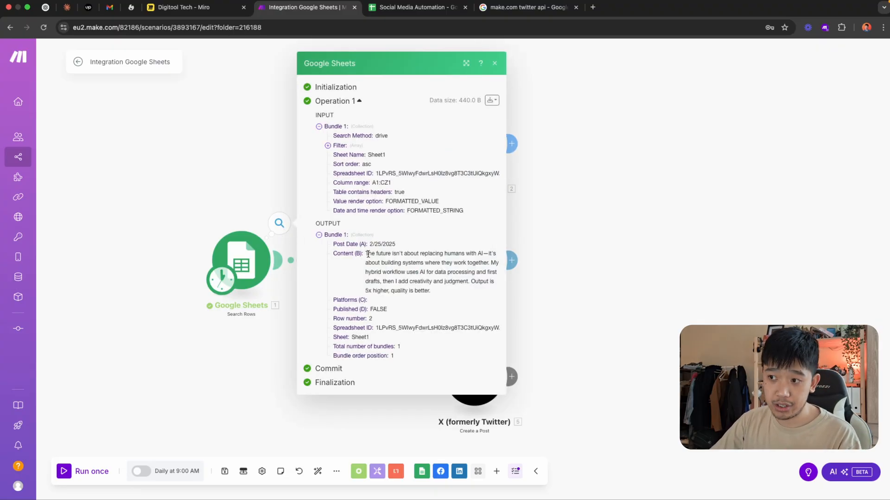
{"action": "left_click_drag", "start_coordinate": [367, 254], "coordinate": [425, 291]}
{"action": "left_click", "coordinate": [528, 280]}
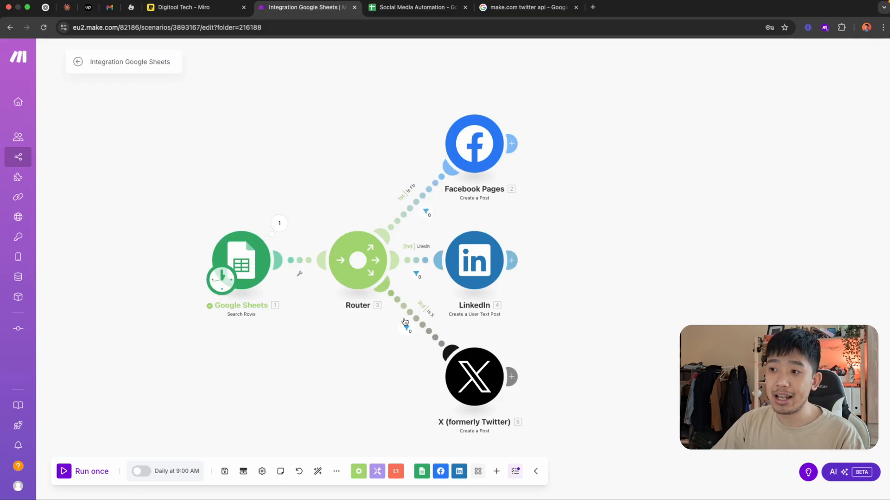
Inspect how the Facebook, LinkedIn and X route filters evaluated the Platforms (C) value for the bundle
{"action": "left_click", "coordinate": [426, 212]}
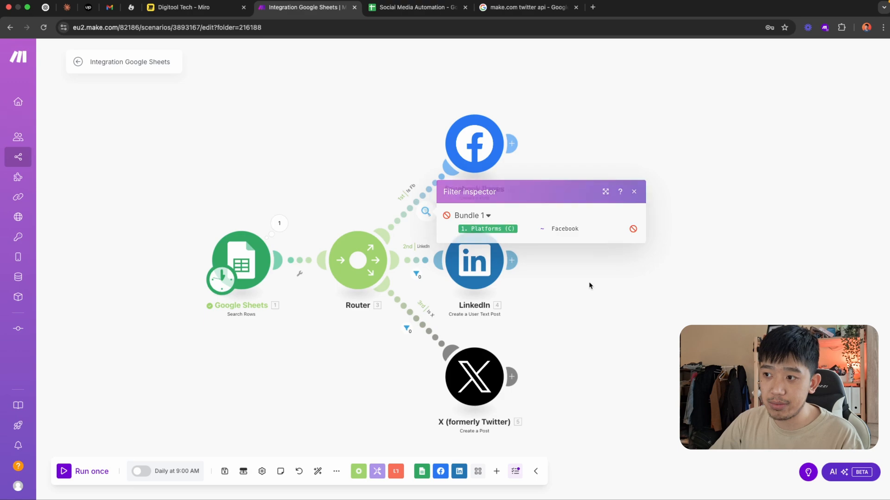
{"action": "left_click", "coordinate": [416, 274]}
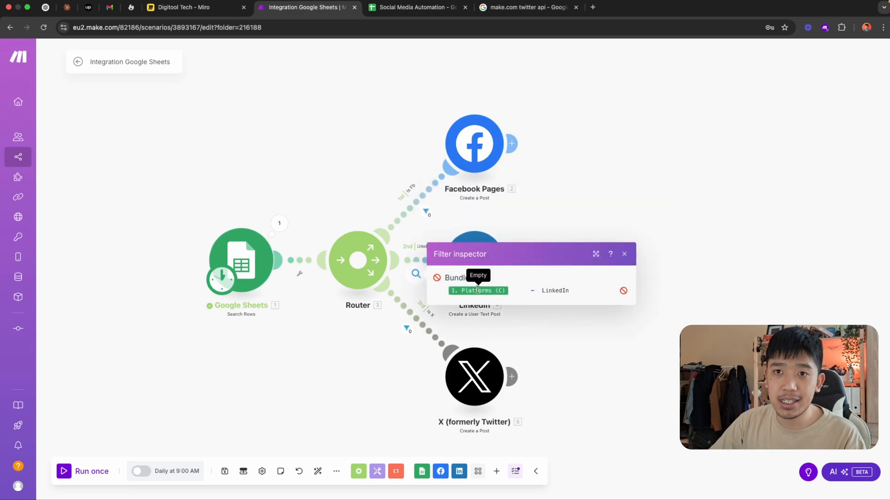
{"action": "left_click", "coordinate": [410, 336]}
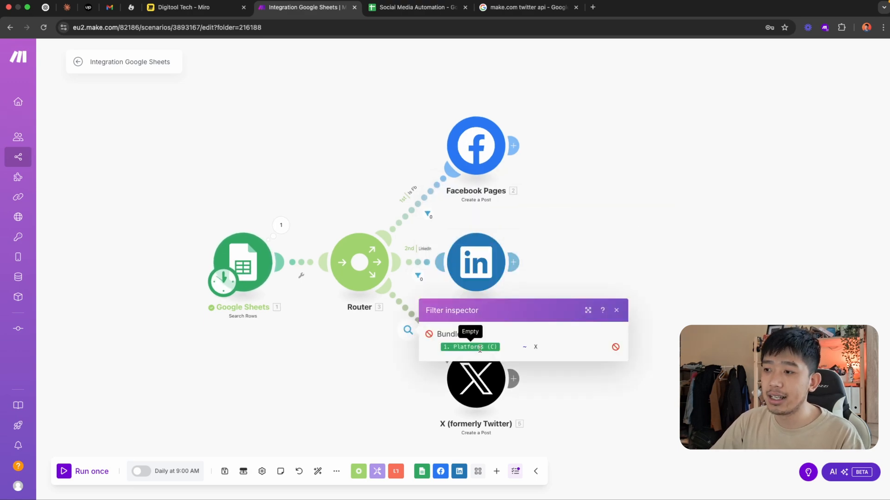
{"action": "left_click", "coordinate": [592, 397]}
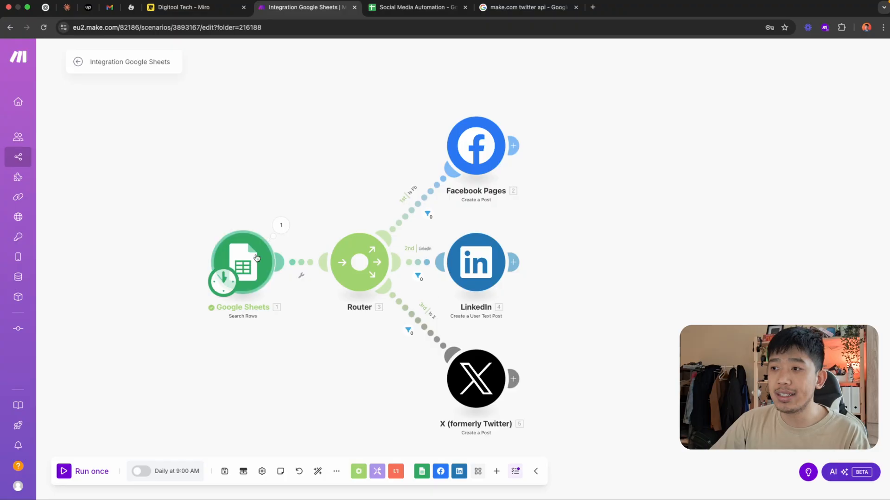
In the Social Media Automation sheet, select Facebook and LinkedIn as the platforms of the 2/25/2025 post
{"action": "left_click", "coordinate": [413, 7]}
{"action": "left_click", "coordinate": [446, 130]}
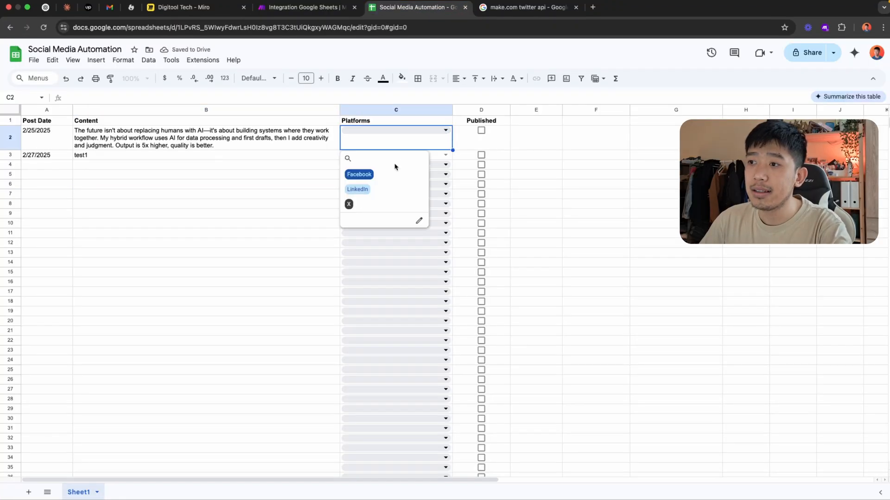
{"action": "left_click", "coordinate": [384, 174]}
{"action": "left_click", "coordinate": [384, 189]}
{"action": "left_click", "coordinate": [279, 184]}
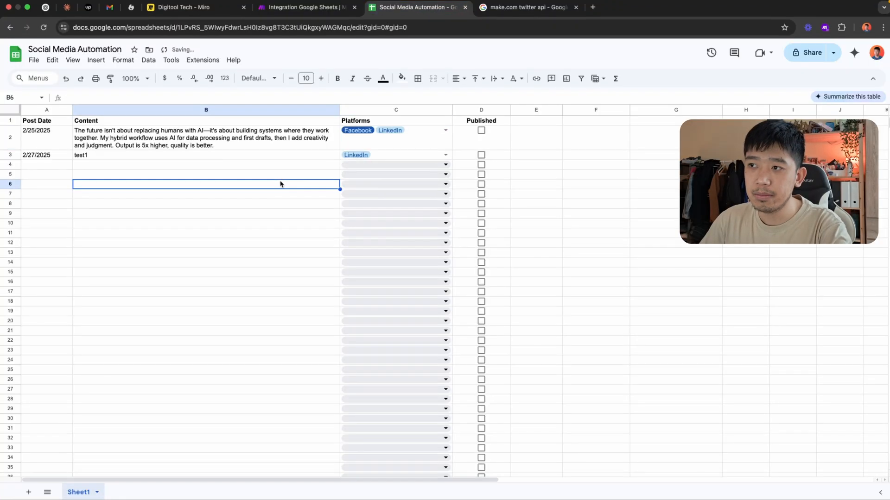
Run the Make scenario once with the updated platforms and inspect the LinkedIn filter and the Facebook Pages module's output
{"action": "left_click", "coordinate": [299, 11]}
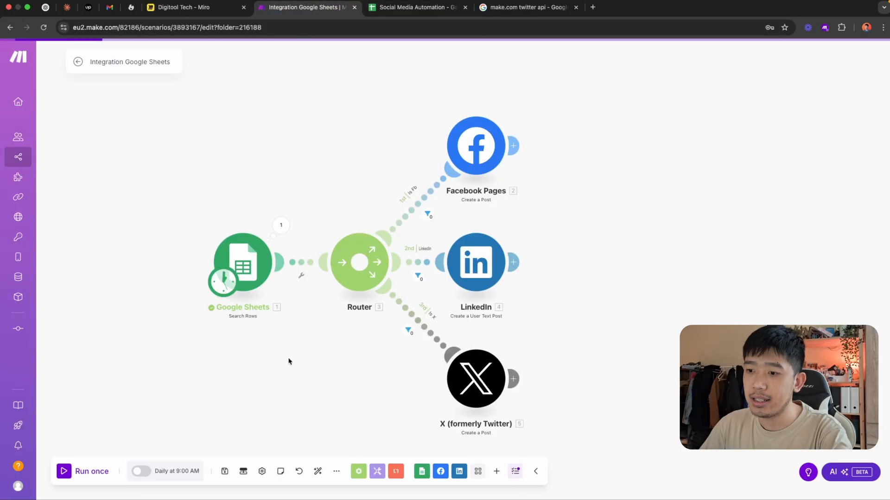
{"action": "left_click", "coordinate": [95, 473]}
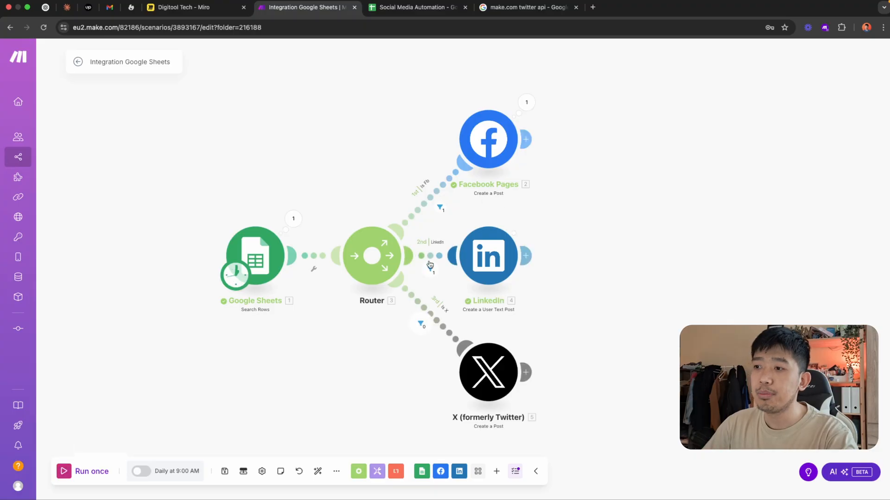
{"action": "left_click", "coordinate": [429, 269]}
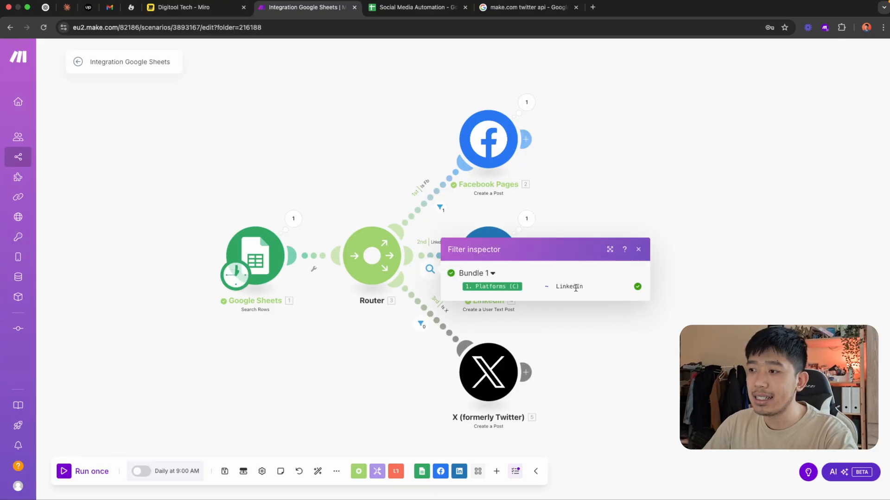
{"action": "left_click", "coordinate": [589, 209]}
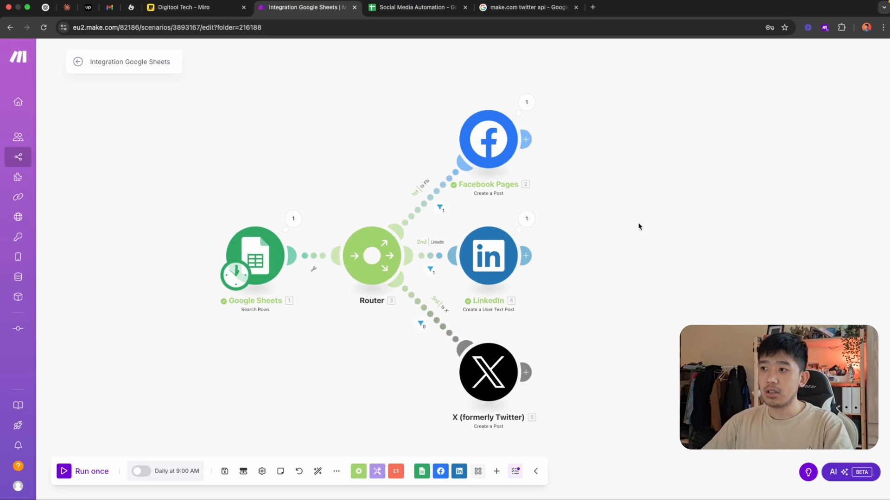
{"action": "left_click", "coordinate": [526, 102]}
{"action": "left_click", "coordinate": [675, 294]}
Open the Facebook page in a new browser tab and check the text of the newest post published by Make
{"action": "key", "text": "super+t"}
{"action": "type", "text": "fa"}
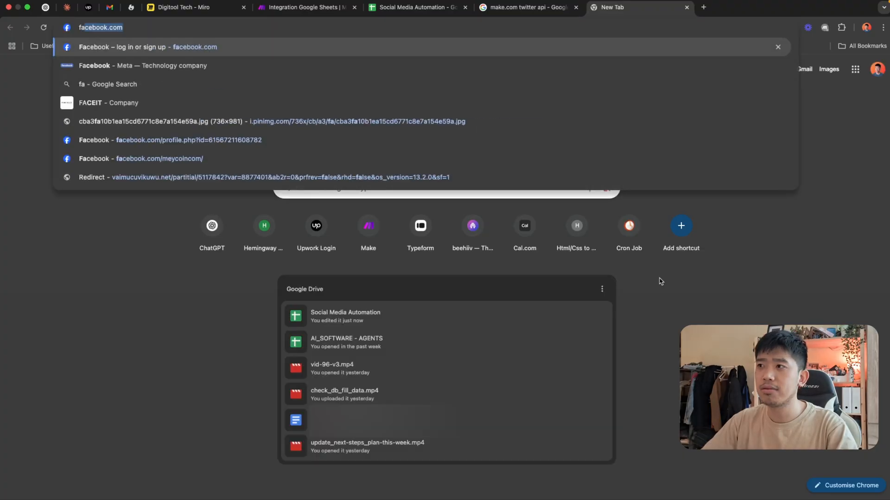
{"action": "key", "text": "Return"}
{"action": "left_click", "coordinate": [46, 80]}
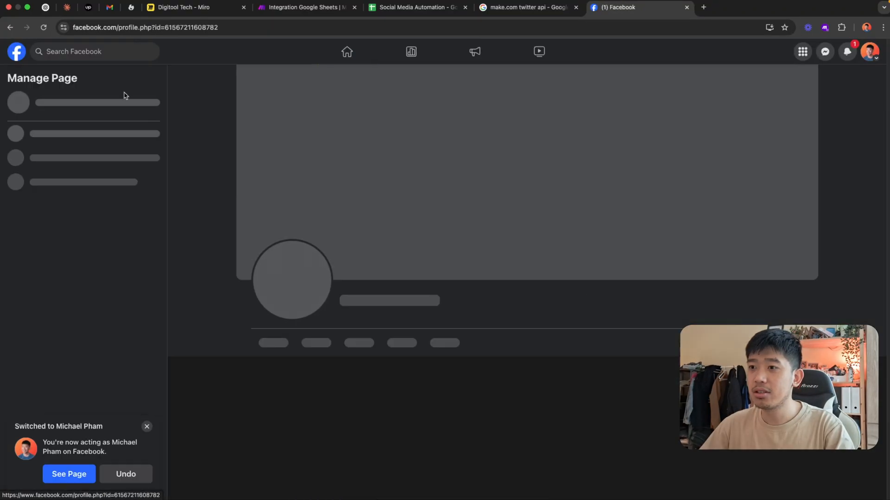
{"action": "scroll", "coordinate": [562, 322], "scroll_direction": "down", "scroll_amount": 10}
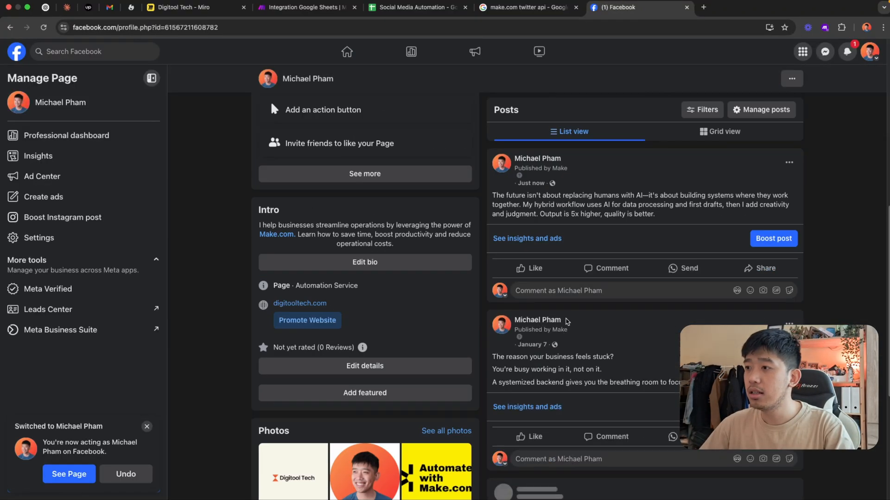
{"action": "scroll", "coordinate": [564, 212], "scroll_direction": "up", "scroll_amount": 1}
{"action": "left_click_drag", "start_coordinate": [670, 236], "coordinate": [492, 216]}
{"action": "left_click", "coordinate": [681, 236]}
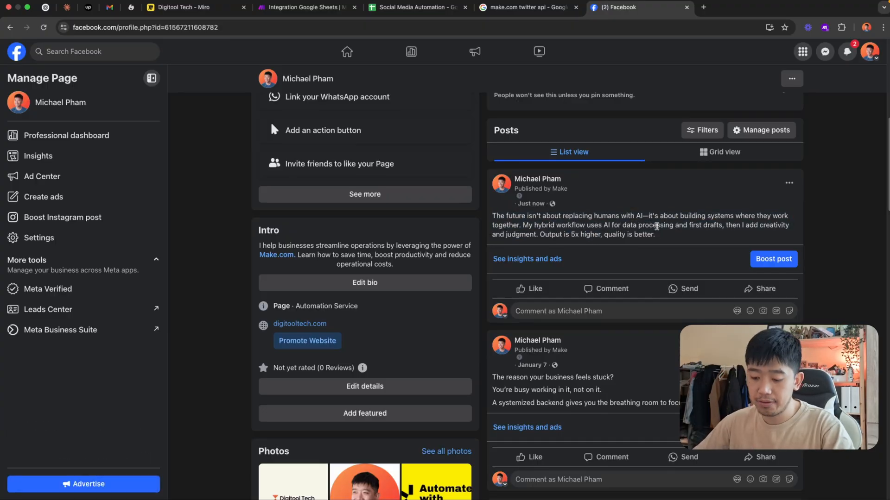
Open LinkedIn in a new browser tab and look for the newest post in the profile's Activity section
{"action": "key", "text": "super+t"}
{"action": "type", "text": "link"}
{"action": "key", "text": "Return"}
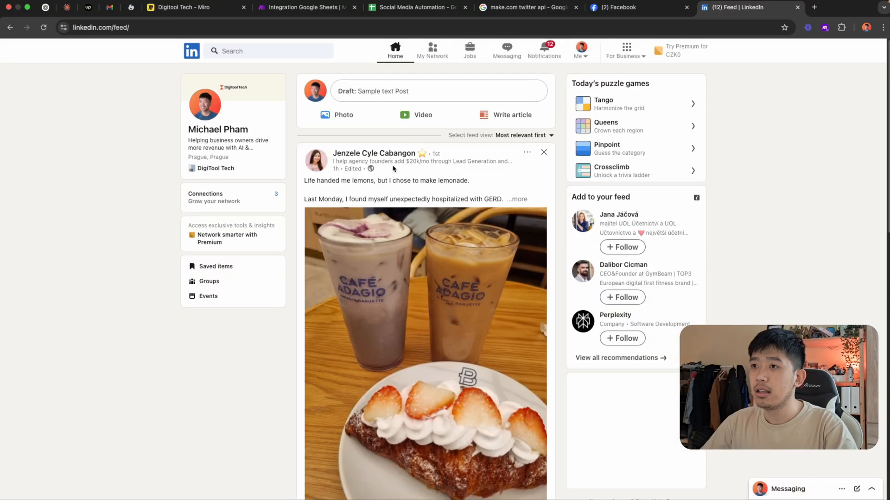
{"action": "left_click", "coordinate": [195, 112]}
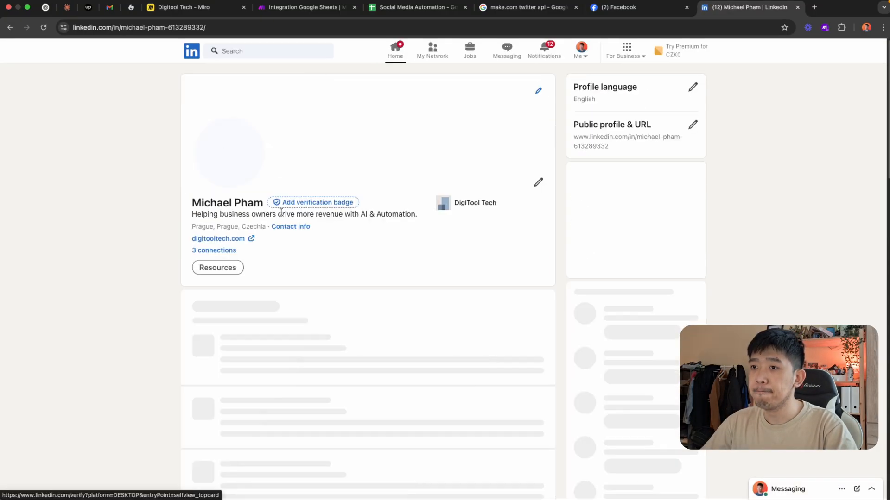
{"action": "scroll", "coordinate": [254, 299], "scroll_direction": "down", "scroll_amount": 3}
{"action": "scroll", "coordinate": [254, 300], "scroll_direction": "down", "scroll_amount": 5}
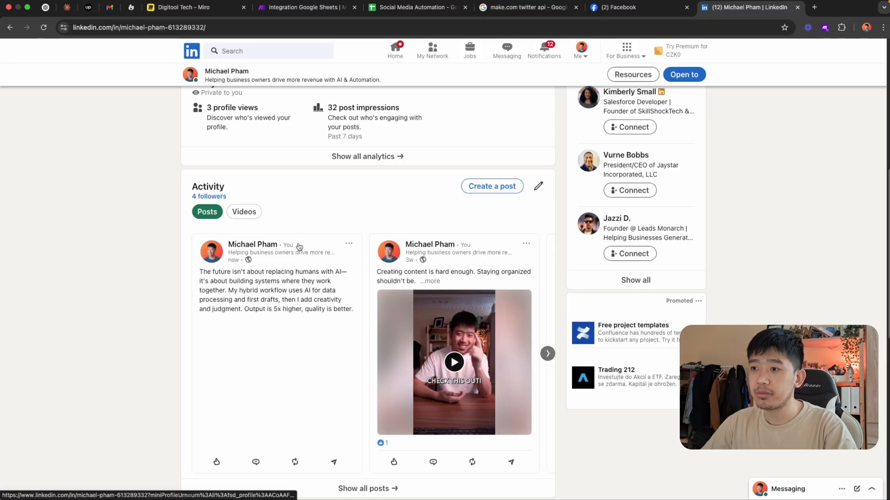
{"action": "scroll", "coordinate": [300, 251], "scroll_direction": "down", "scroll_amount": 5}
{"action": "scroll", "coordinate": [268, 165], "scroll_direction": "up", "scroll_amount": 2}
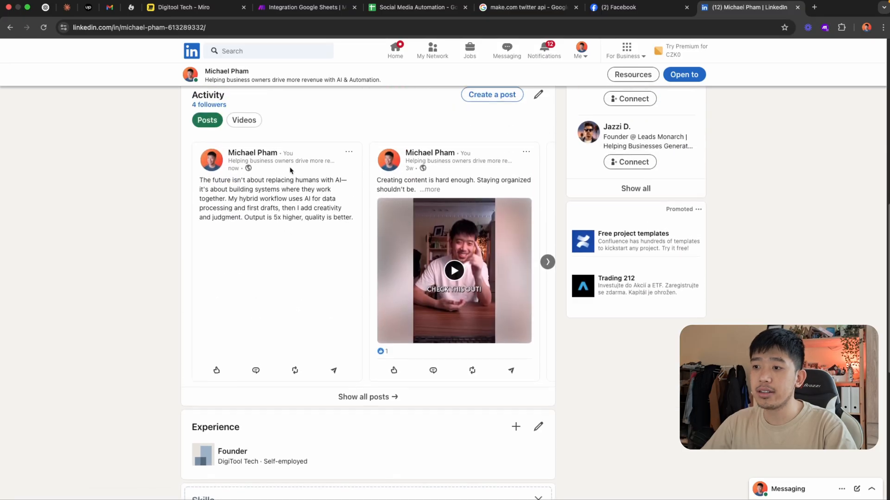
Show all of the profile's LinkedIn posts and check the newest post's full text
{"action": "left_click", "coordinate": [364, 397]}
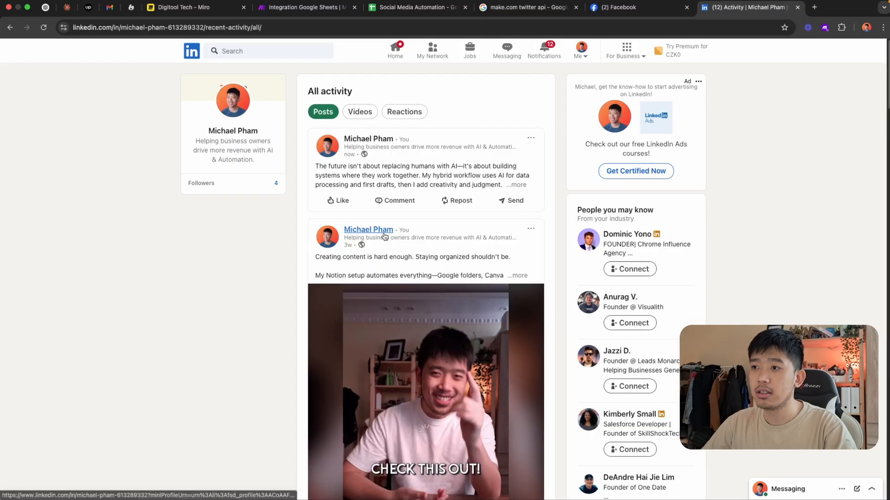
{"action": "left_click_drag", "start_coordinate": [417, 203], "coordinate": [312, 165]}
{"action": "left_click", "coordinate": [254, 255]}
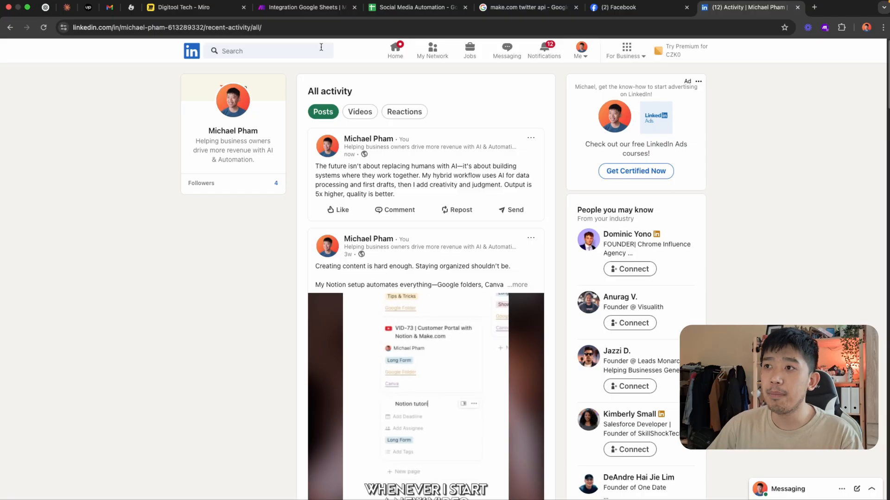
In the Google Sheet, set the platform of the 2/25/2025 post to X only and run the Make scenario once
{"action": "left_click", "coordinate": [430, 7]}
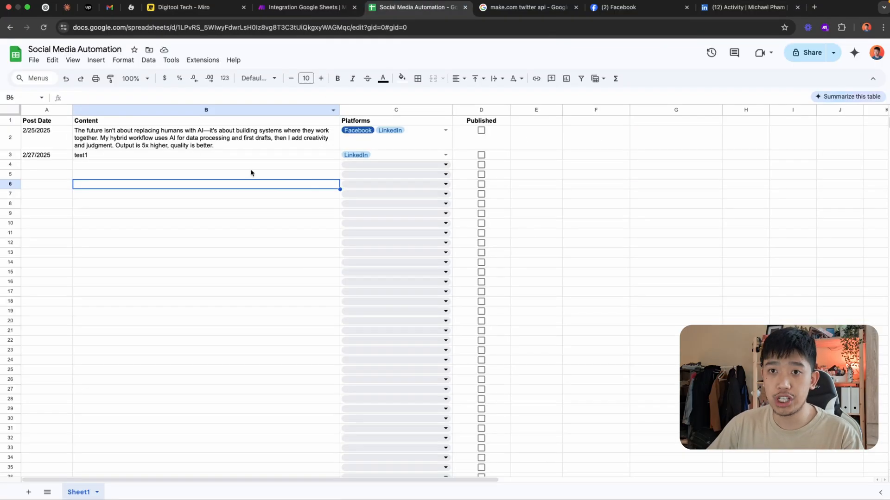
{"action": "left_click", "coordinate": [444, 131]}
{"action": "left_click", "coordinate": [417, 190]}
{"action": "left_click", "coordinate": [419, 176]}
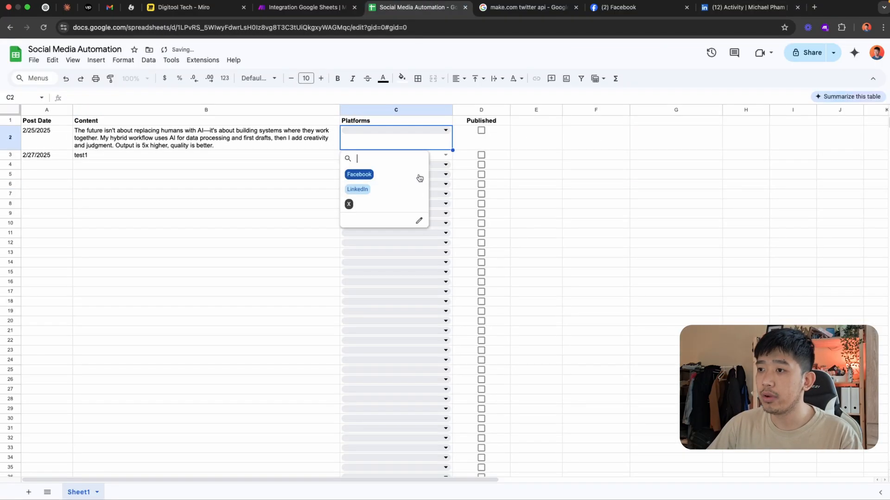
{"action": "left_click", "coordinate": [363, 207]}
{"action": "left_click", "coordinate": [545, 181]}
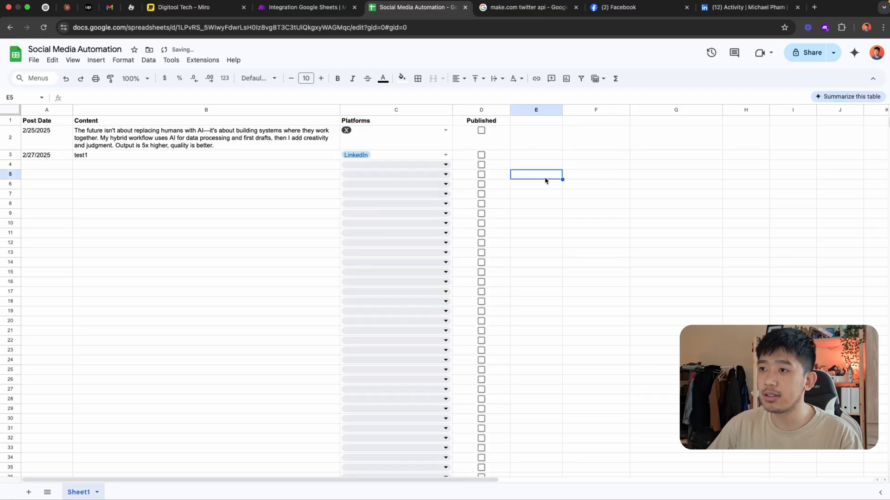
{"action": "left_click", "coordinate": [294, 13]}
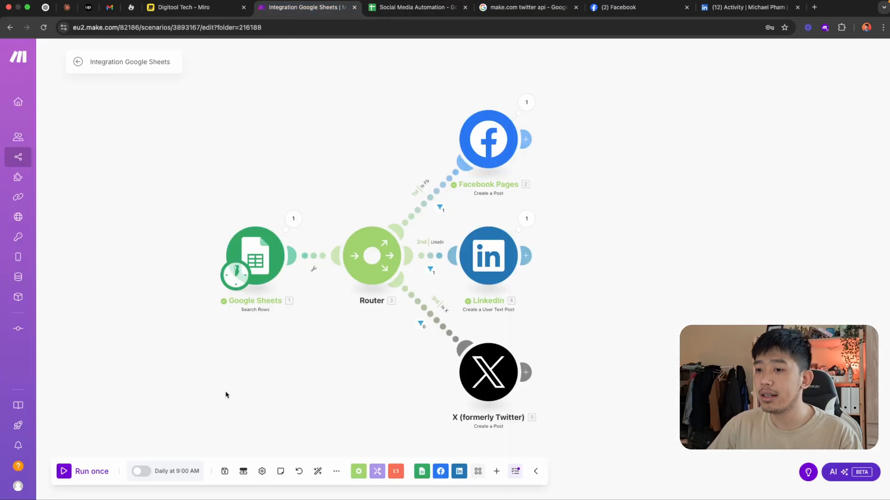
{"action": "left_click", "coordinate": [98, 472]}
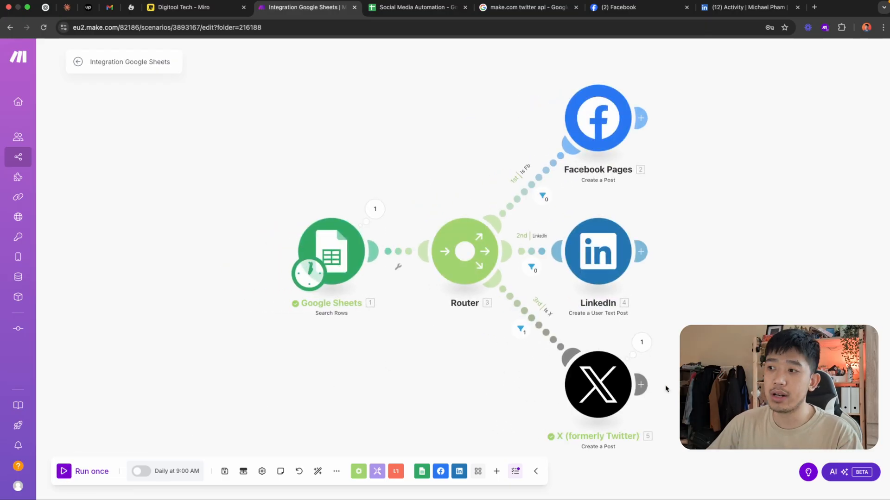
Open x.com in a new browser tab, go to the profile and check the text of its newest post
{"action": "key", "text": "ctrl+t"}
{"action": "type", "text": "x.com"}
{"action": "key", "text": "Return"}
{"action": "left_click", "coordinate": [192, 376]}
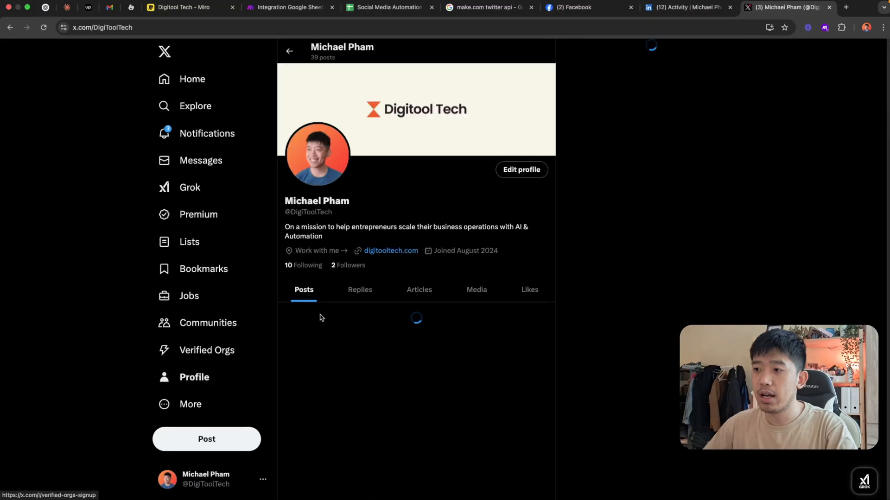
{"action": "scroll", "coordinate": [360, 309], "scroll_direction": "down", "scroll_amount": 1}
{"action": "left_click_drag", "start_coordinate": [382, 248], "coordinate": [307, 221]}
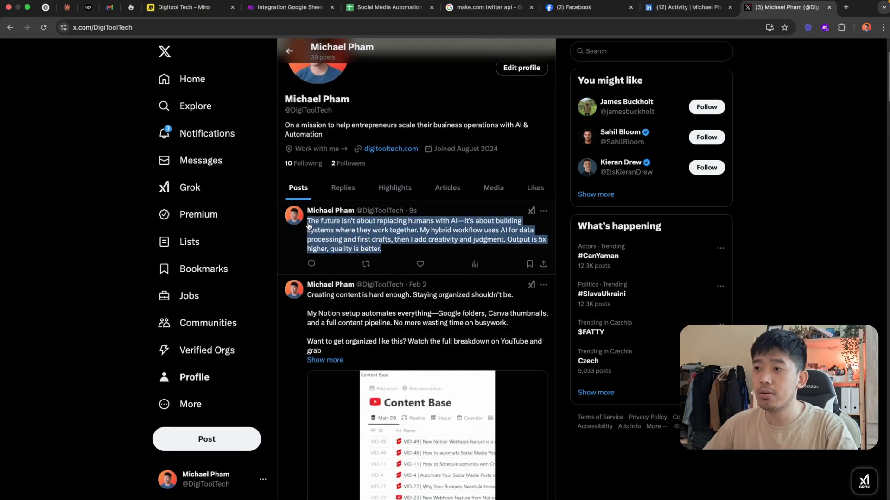
{"action": "left_click", "coordinate": [353, 237]}
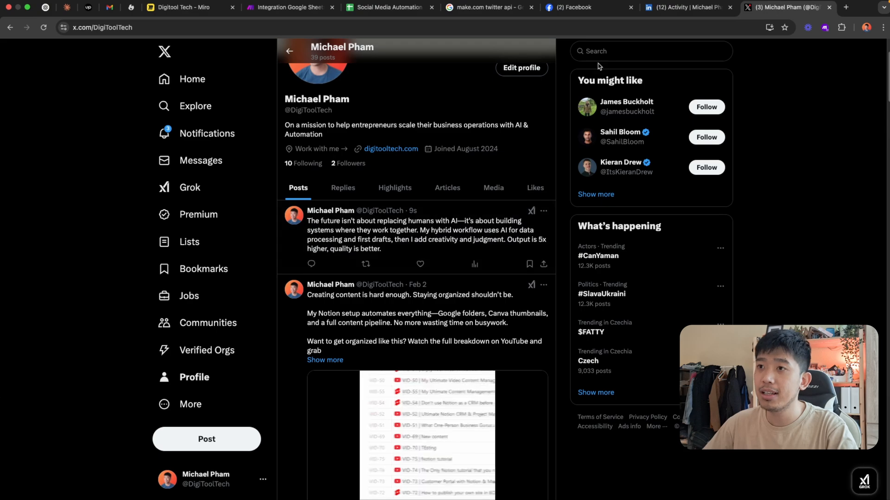
Return to the Make scenario and try running it once more with the same X post
{"action": "left_click", "coordinate": [289, 12]}
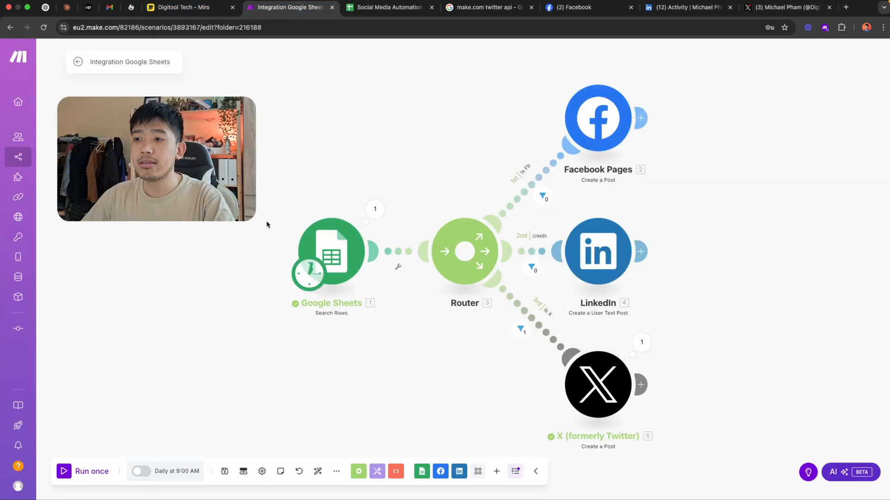
{"action": "left_click", "coordinate": [83, 472]}
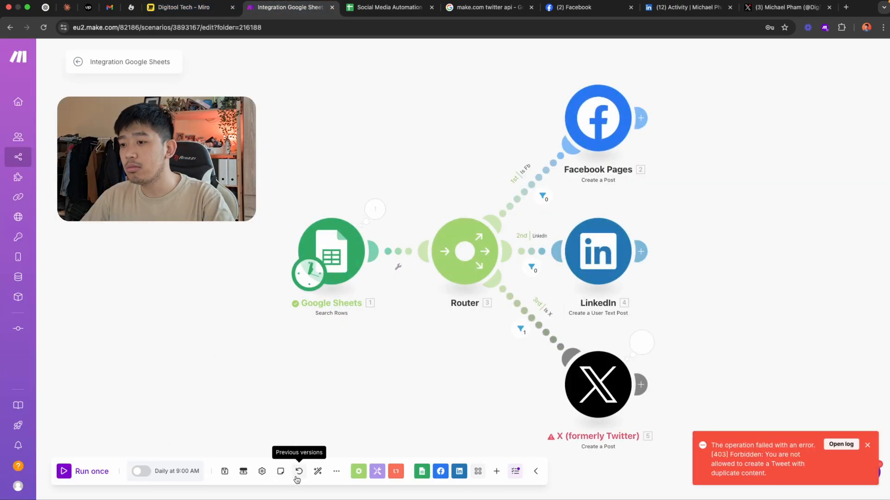
{"action": "left_click_drag", "start_coordinate": [374, 373], "coordinate": [332, 377]}
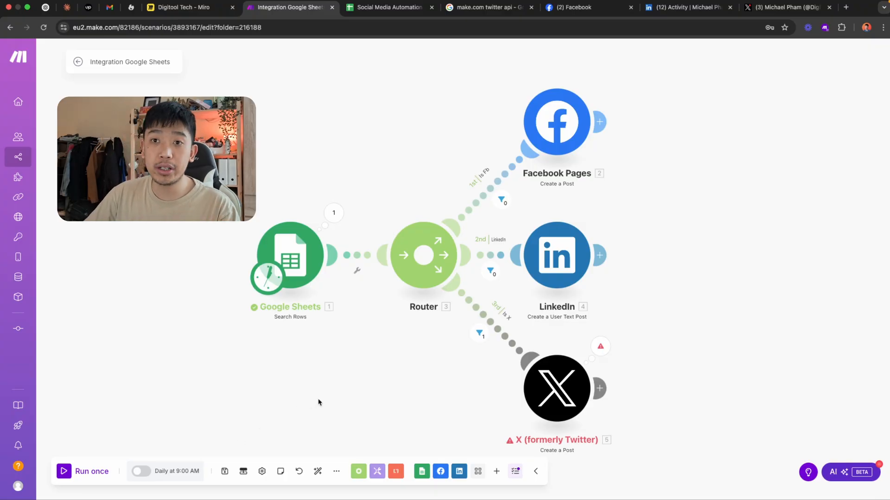
Activate the scenario's scheduling to run every day at 9:00 AM and leave the scenario editor
{"action": "left_click", "coordinate": [140, 471]}
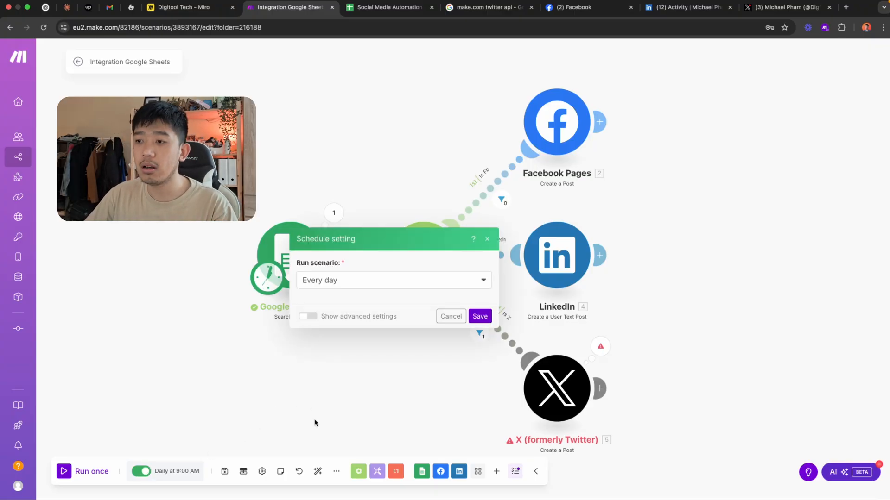
{"action": "left_click", "coordinate": [480, 342]}
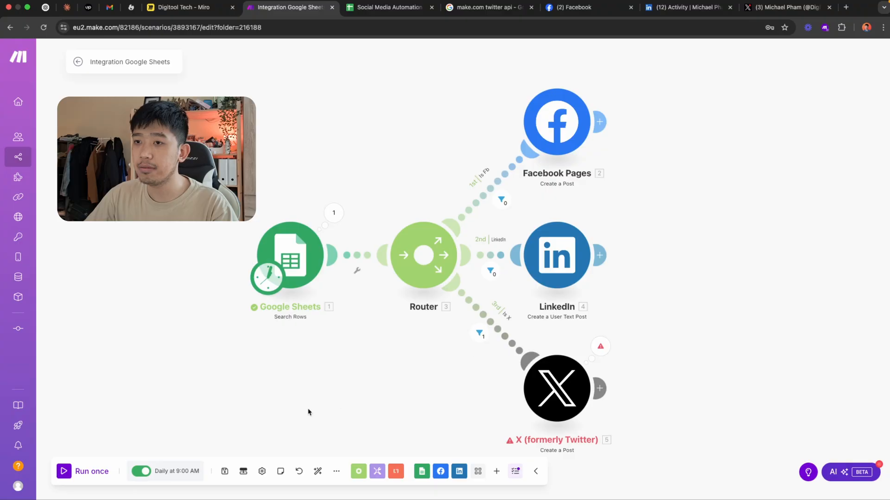
{"action": "left_click", "coordinate": [77, 61]}
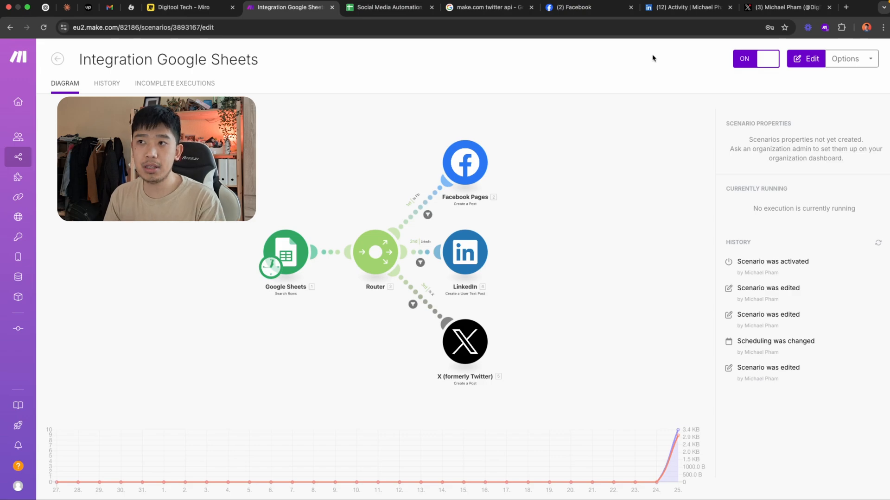
In the Google Sheet, fill the first post's text down the Content column through row 22
{"action": "left_click", "coordinate": [376, 9]}
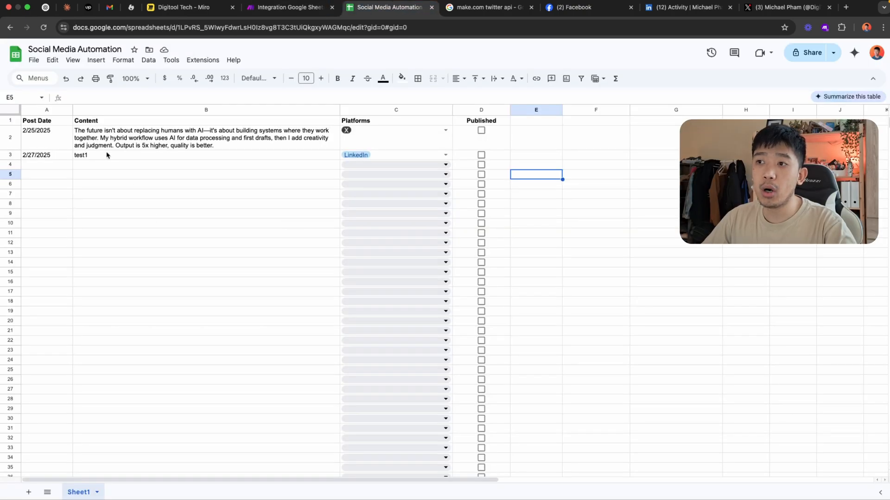
{"action": "left_click", "coordinate": [42, 135]}
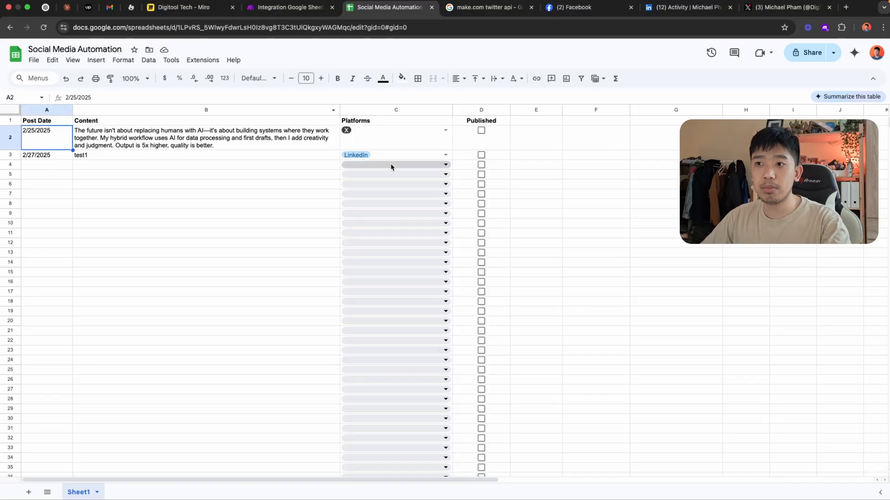
{"action": "left_click", "coordinate": [128, 154]}
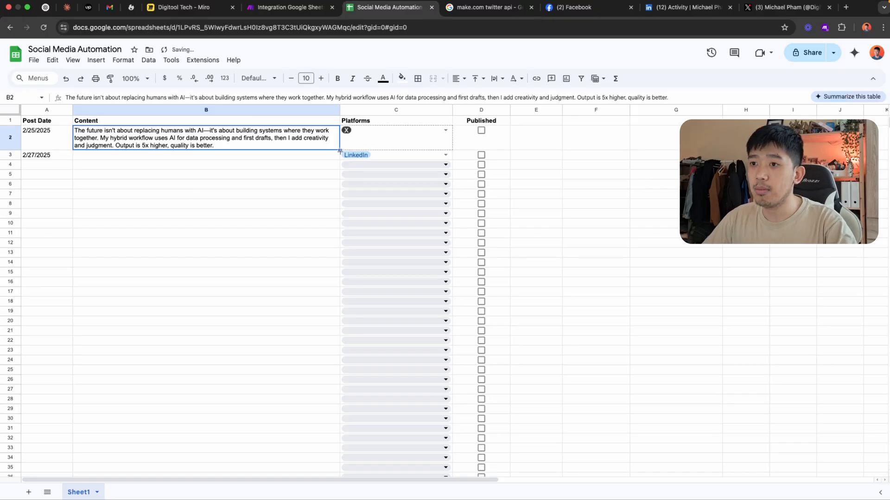
{"action": "left_click_drag", "start_coordinate": [339, 149], "coordinate": [337, 342]}
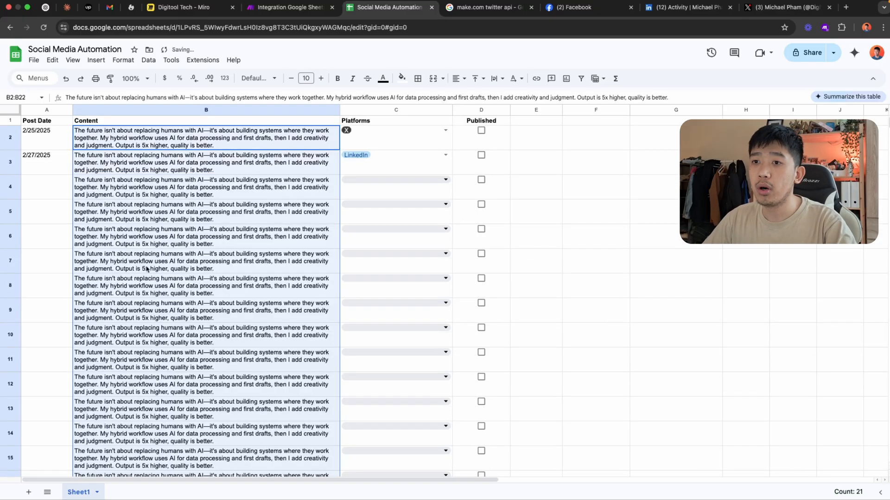
Fill the Post Date column from 2/27/2025 down to row 11 with consecutive dates through 3/7/2025
{"action": "left_click", "coordinate": [57, 161]}
{"action": "left_click_drag", "start_coordinate": [73, 174], "coordinate": [71, 371]}
{"action": "left_click", "coordinate": [658, 261]}
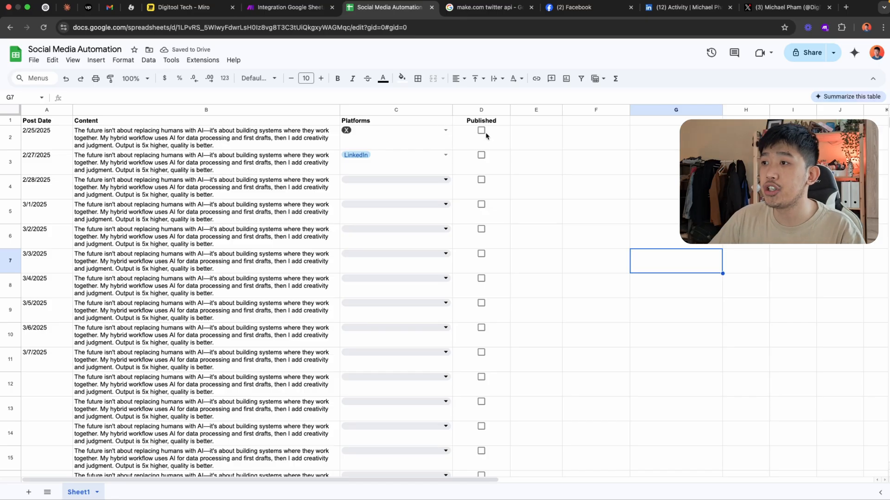
In the Make scenario, add a fourth route to the router with a Google Sheets Update a Row module
{"action": "left_click", "coordinate": [296, 9]}
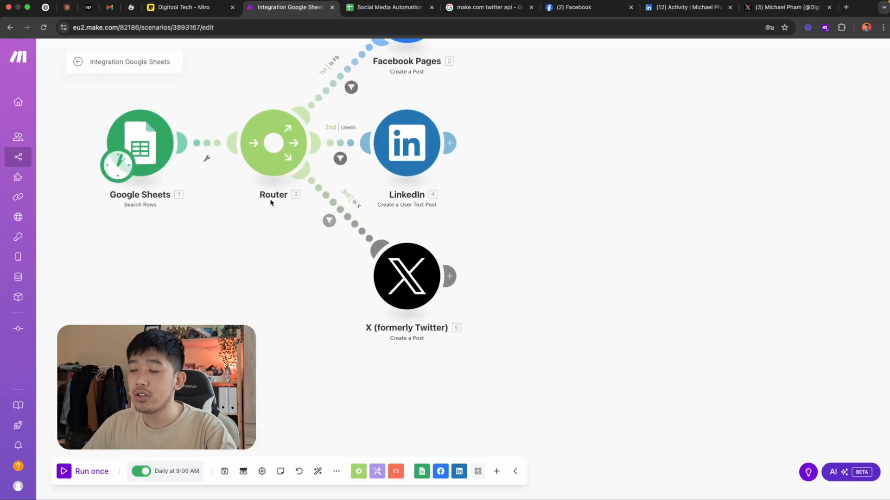
{"action": "left_click", "coordinate": [273, 143]}
{"action": "left_click", "coordinate": [441, 341]}
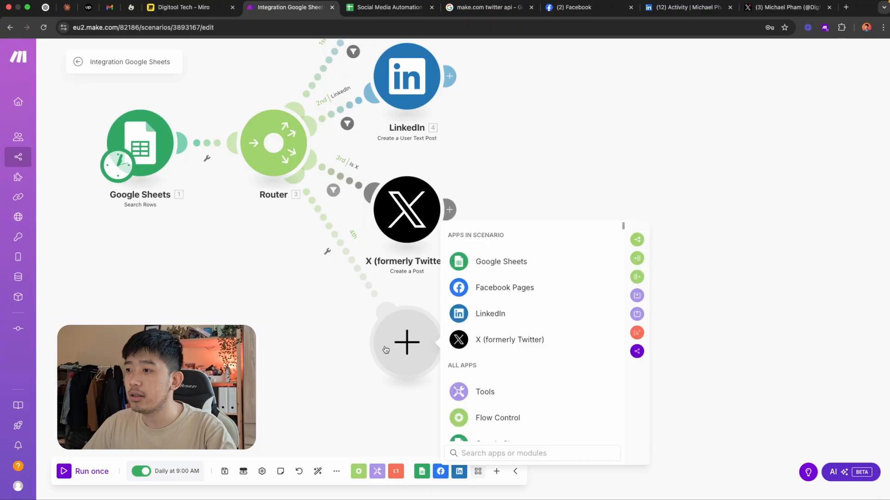
{"action": "left_click", "coordinate": [494, 260]}
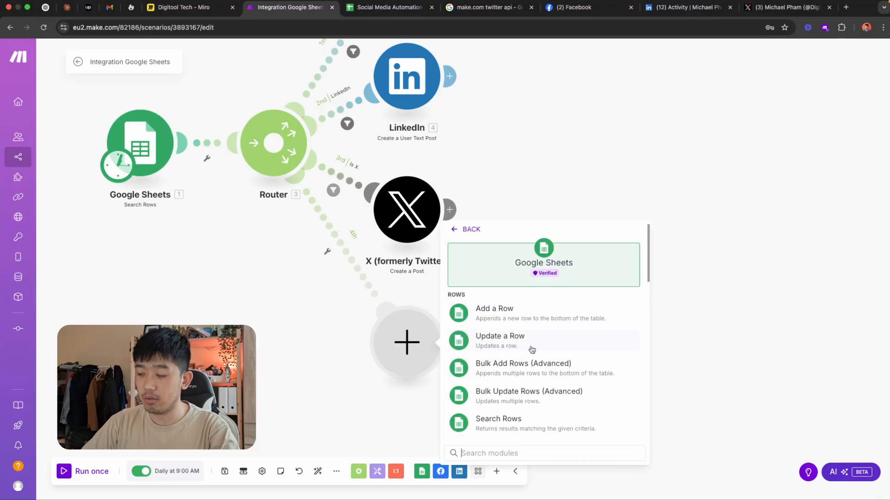
{"action": "type", "text": "update"}
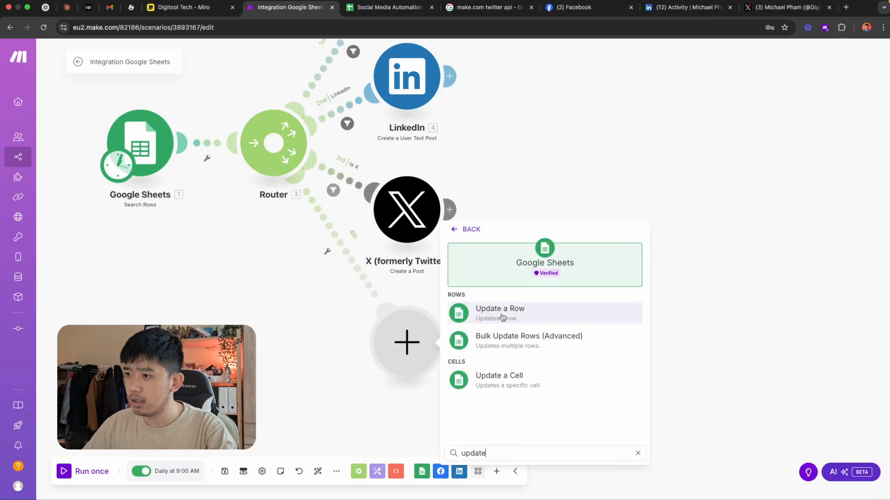
{"action": "left_click", "coordinate": [502, 317]}
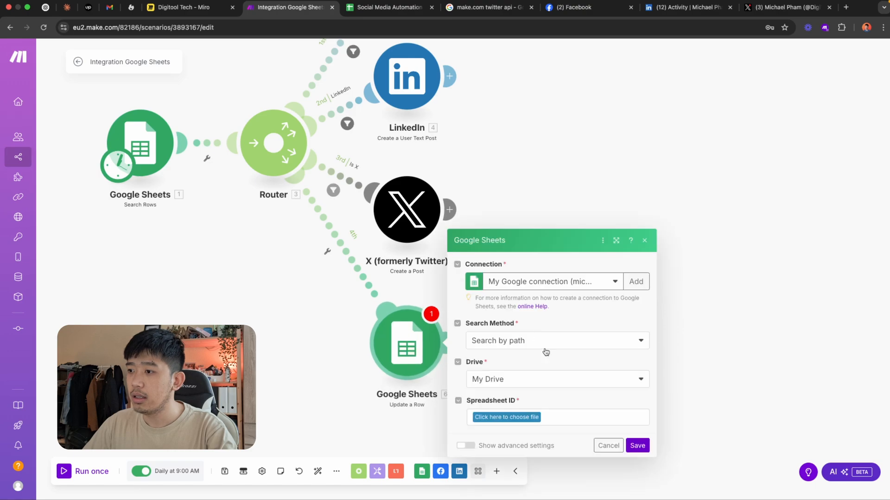
Point the update module at Sheet1 of the Social Media Automation spreadsheet and map Row number from the Search Rows module
{"action": "left_click", "coordinate": [530, 417]}
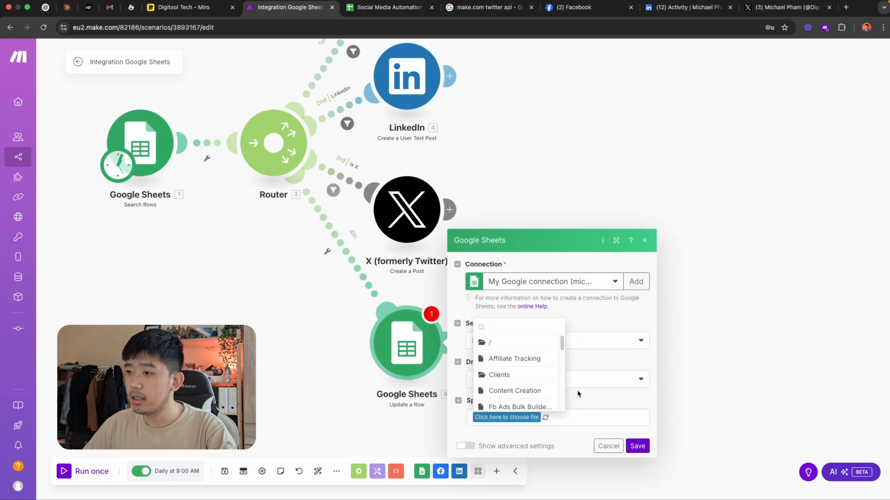
{"action": "type", "text": "social"}
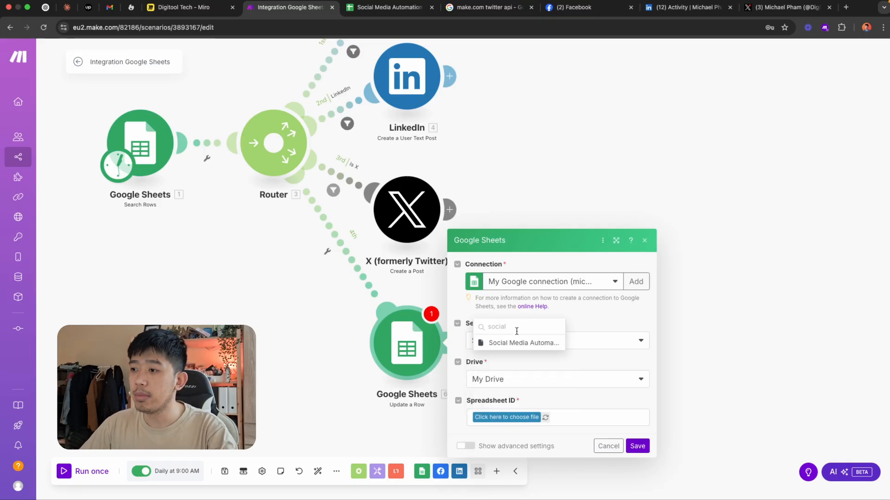
{"action": "left_click", "coordinate": [521, 342]}
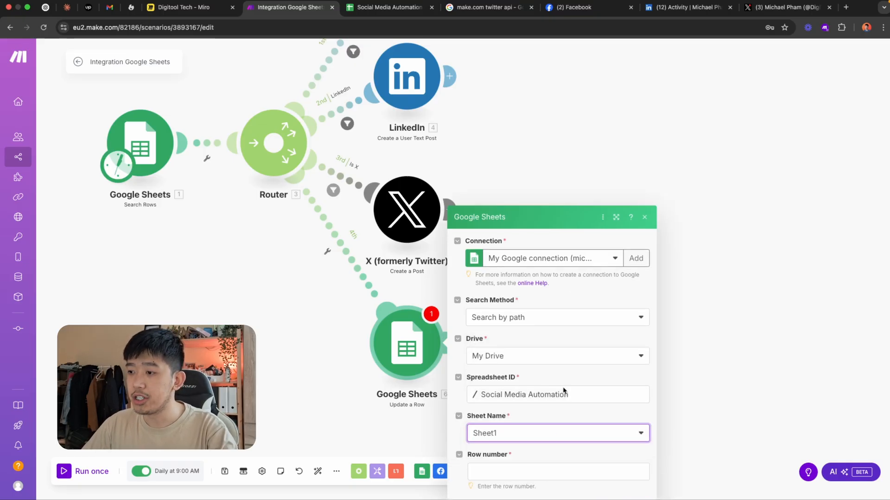
{"action": "left_click", "coordinate": [534, 385]}
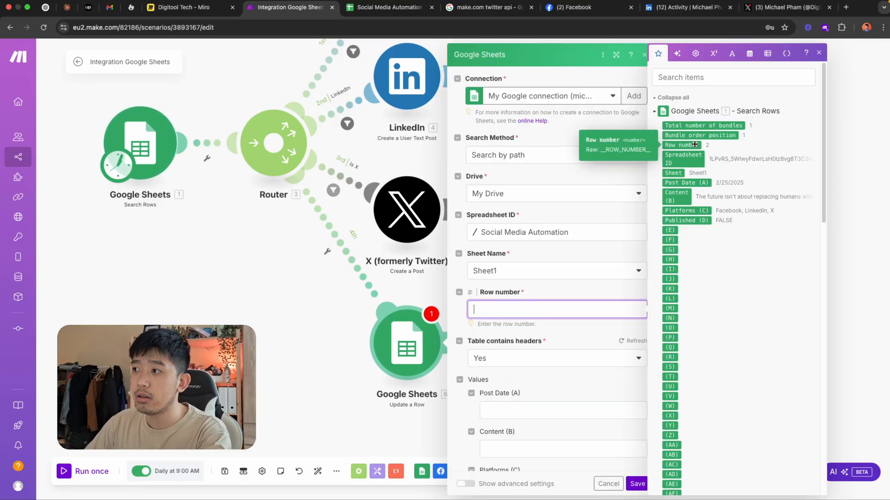
{"action": "left_click_drag", "start_coordinate": [682, 145], "coordinate": [528, 309]}
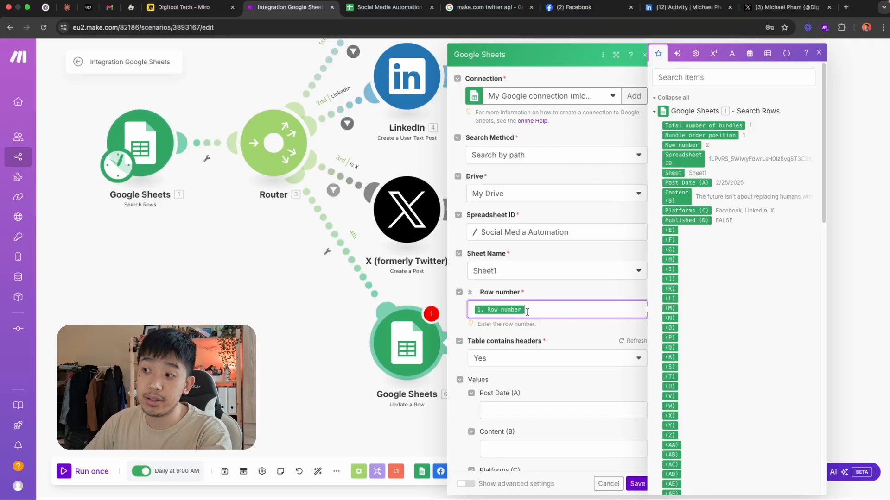
Set the Published (D) value to TRUE and save the Update a Row module
{"action": "scroll", "coordinate": [550, 333], "scroll_direction": "down", "scroll_amount": 4}
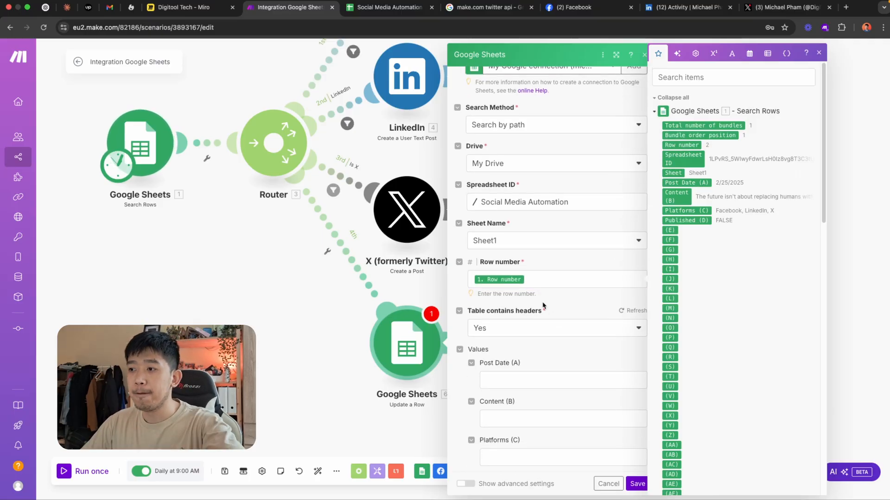
{"action": "scroll", "coordinate": [545, 287], "scroll_direction": "down", "scroll_amount": 4}
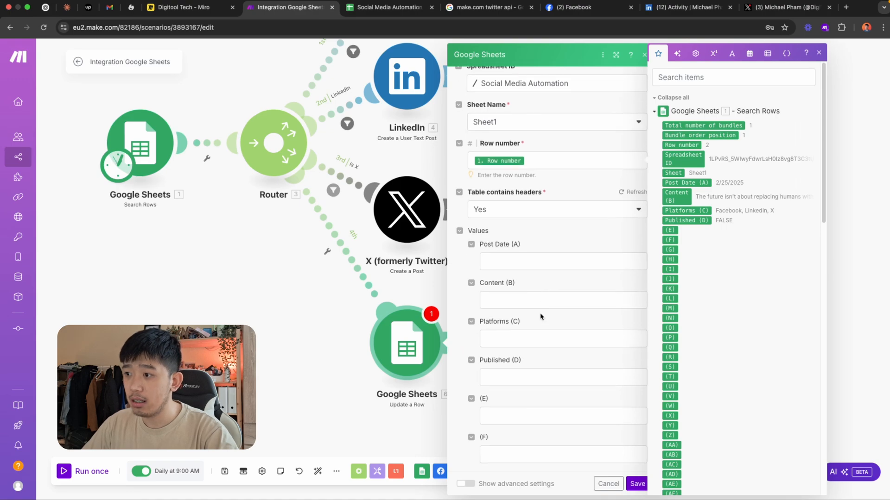
{"action": "left_click", "coordinate": [556, 367]}
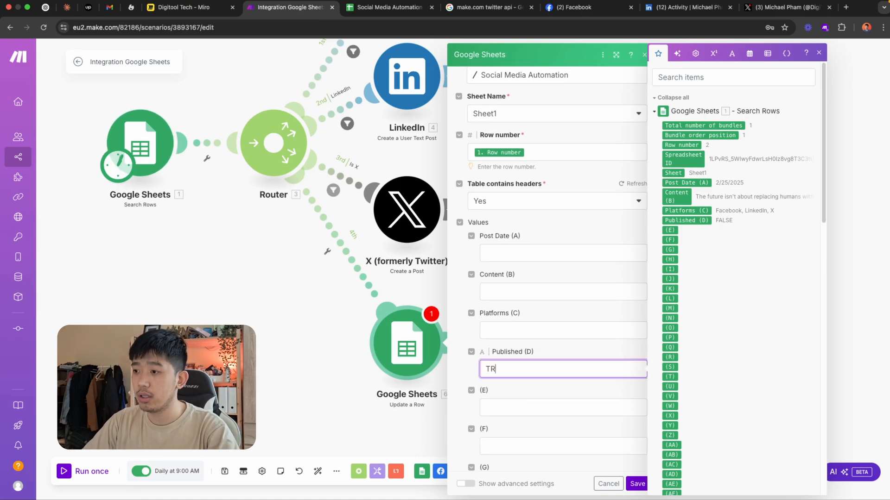
{"action": "type", "text": "TRUE"}
{"action": "left_click", "coordinate": [598, 345]}
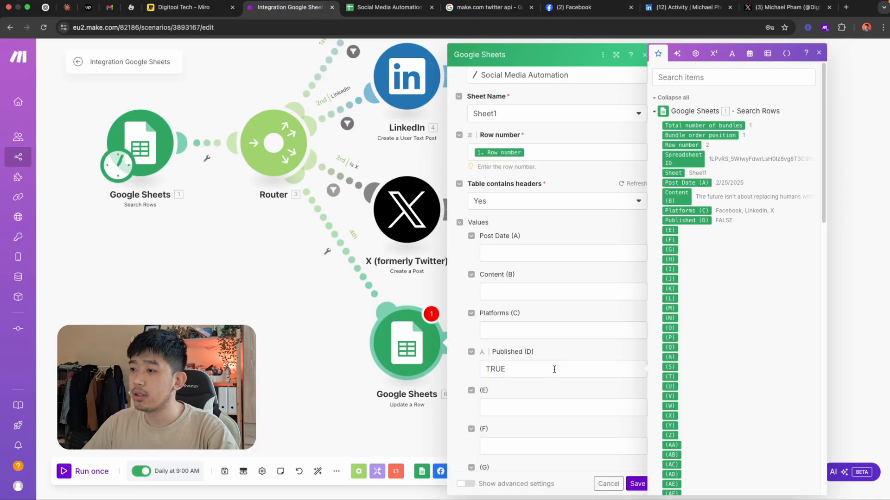
{"action": "scroll", "coordinate": [551, 386], "scroll_direction": "down", "scroll_amount": 3}
{"action": "left_click", "coordinate": [637, 484]}
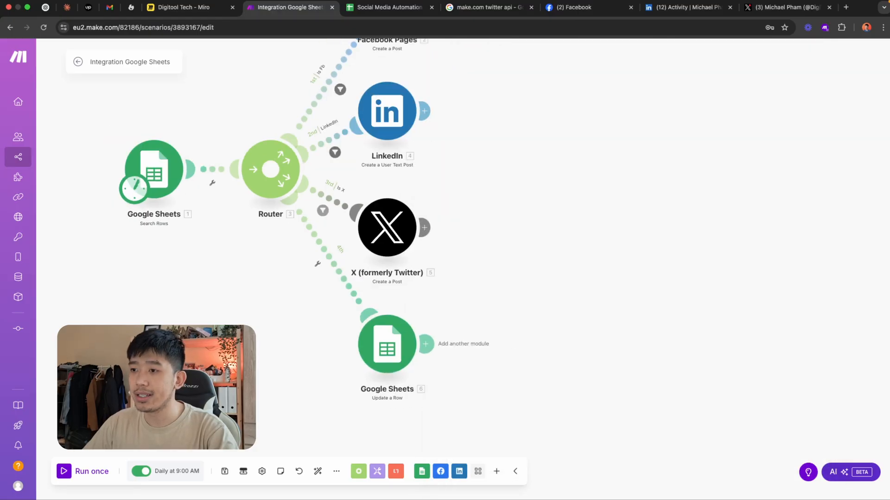
In the Social Media Automation spreadsheet, clear X from the Platforms cell of the 2/25/2025 post in row 2
{"action": "left_click", "coordinate": [385, 7]}
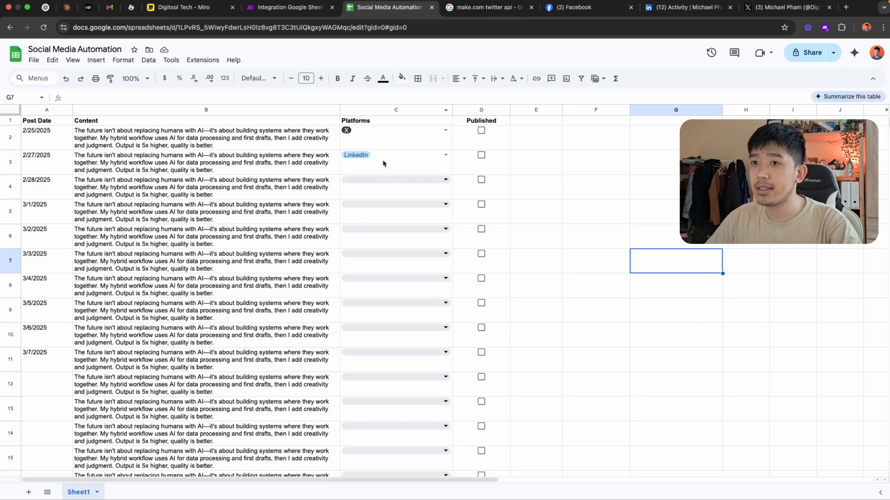
{"action": "left_click", "coordinate": [445, 131]}
{"action": "left_click", "coordinate": [413, 204]}
{"action": "left_click", "coordinate": [539, 95]}
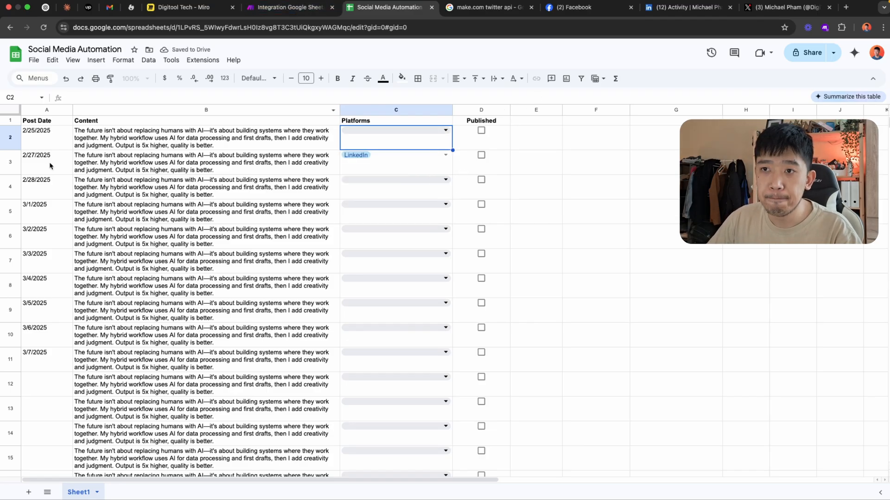
Run the Make scenario once and check the Update a Row result in the module's operation details and in the spreadsheet
{"action": "left_click", "coordinate": [297, 7]}
{"action": "left_click", "coordinate": [84, 471]}
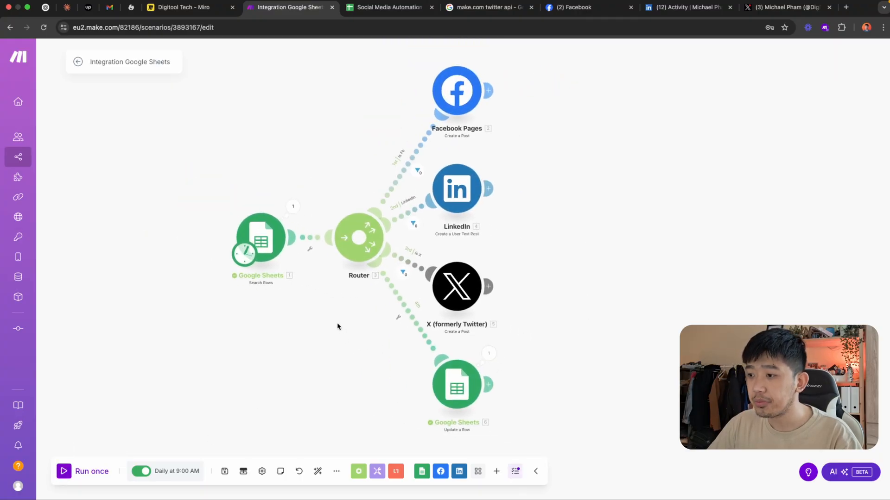
{"action": "left_click", "coordinate": [489, 354]}
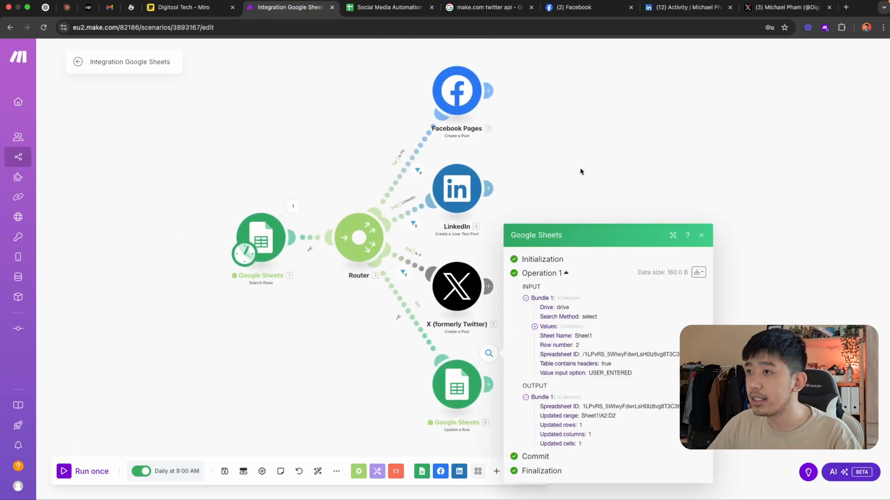
{"action": "left_click", "coordinate": [389, 8]}
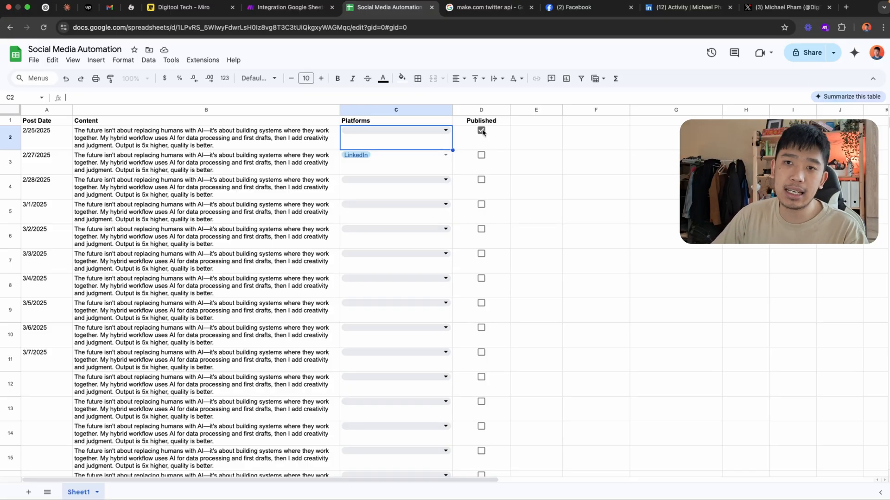
Set the Platforms cell in row 2 of the sheet to Facebook, LinkedIn and X
{"action": "left_click", "coordinate": [438, 133]}
{"action": "left_click", "coordinate": [383, 175]}
{"action": "left_click", "coordinate": [382, 189]}
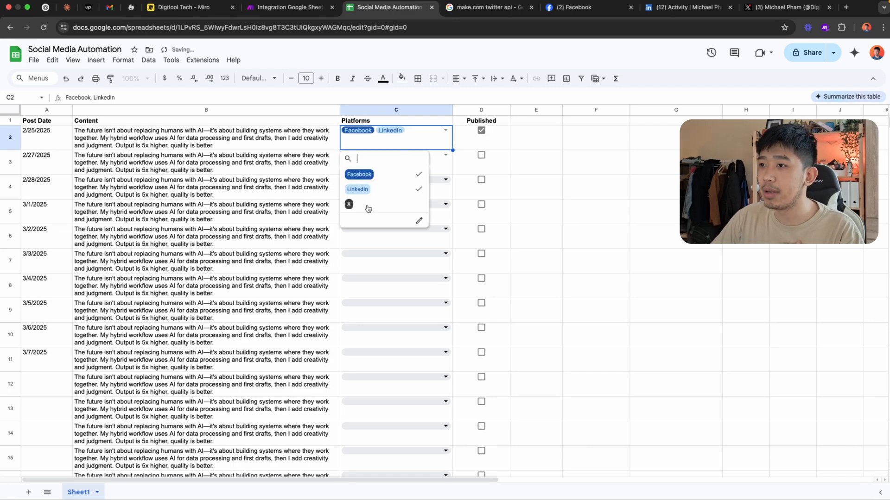
{"action": "left_click", "coordinate": [566, 94]}
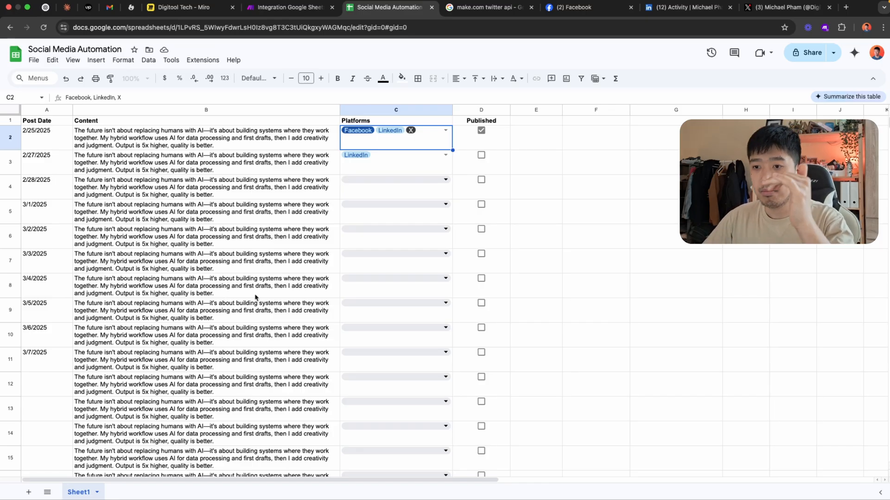
{"action": "scroll", "coordinate": [255, 310], "scroll_direction": "down", "scroll_amount": 2}
{"action": "scroll", "coordinate": [256, 311], "scroll_direction": "up", "scroll_amount": 2}
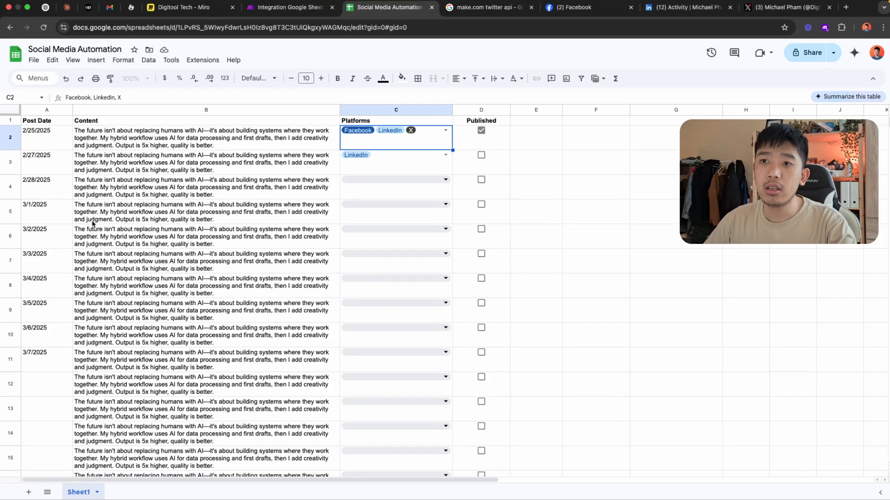
{"action": "left_click", "coordinate": [51, 162]}
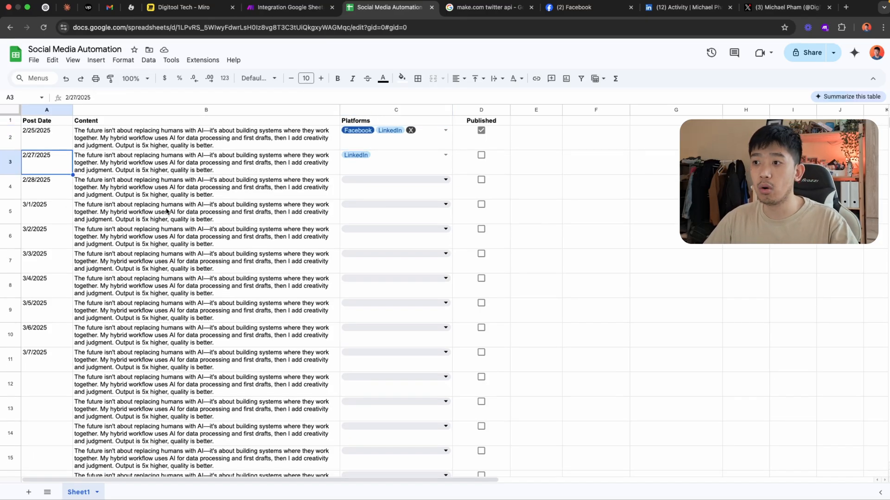
{"action": "left_click", "coordinate": [396, 180]}
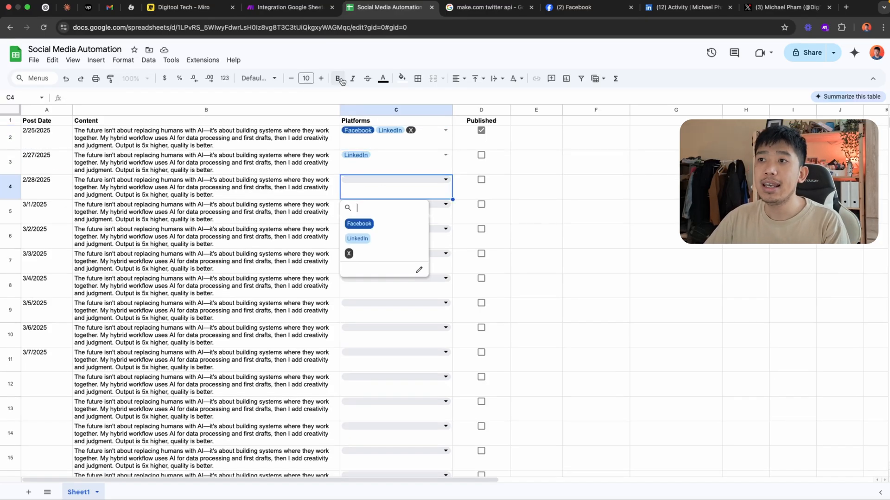
{"action": "left_click", "coordinate": [288, 7]}
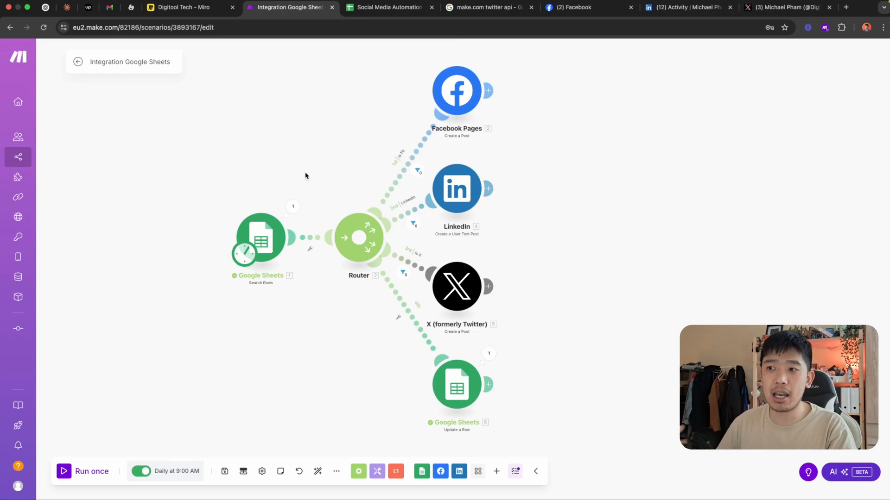
{"action": "key", "text": "ctrl+shift+Tab"}
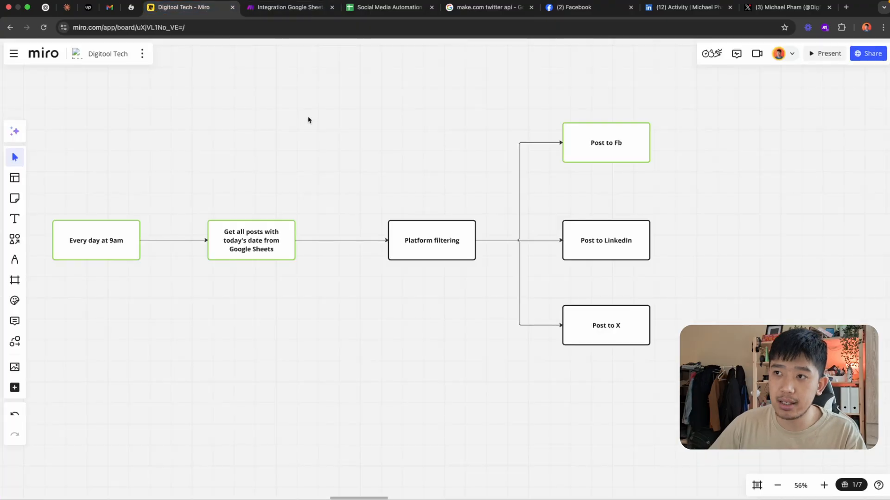
{"action": "left_click", "coordinate": [288, 3]}
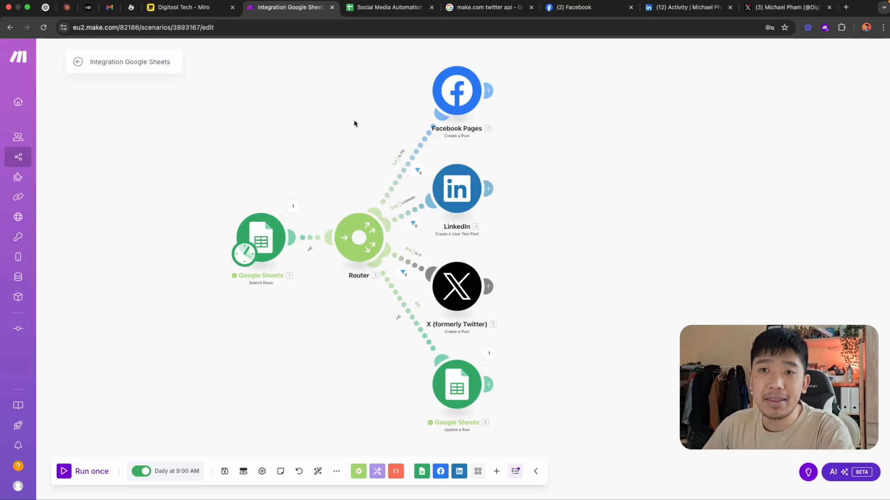
On the Miro board, give the Platform filtering, Post to LinkedIn and Post to X boxes the same green border as the other boxes
{"action": "left_click", "coordinate": [206, 7]}
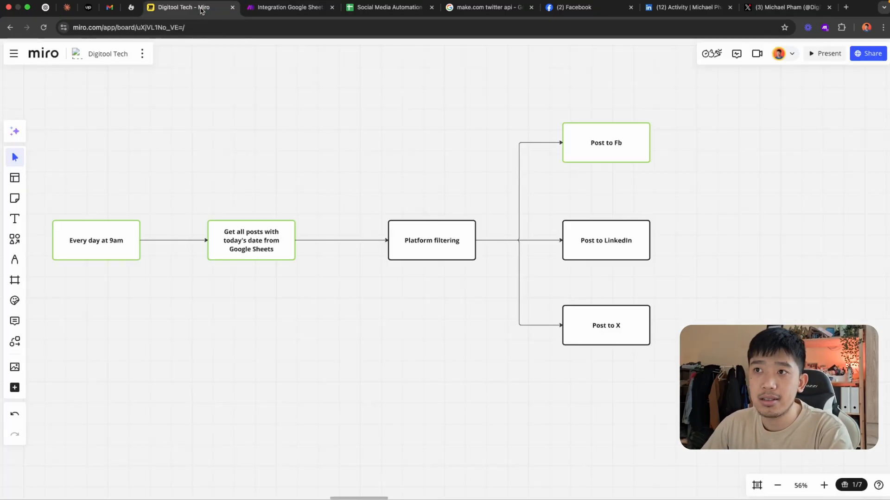
{"action": "left_click_drag", "start_coordinate": [741, 122], "coordinate": [370, 399]}
{"action": "left_click", "coordinate": [431, 243]}
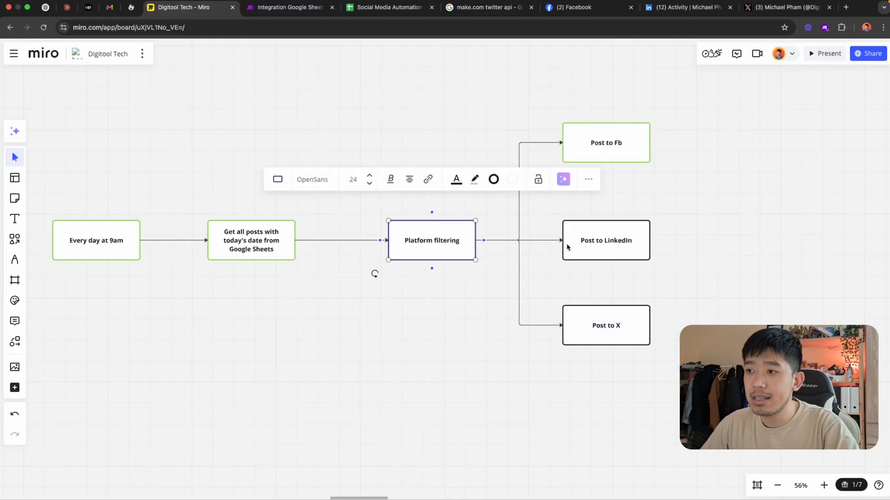
{"action": "left_click", "coordinate": [611, 249], "text": "shift"}
{"action": "left_click", "coordinate": [604, 316], "text": "shift"}
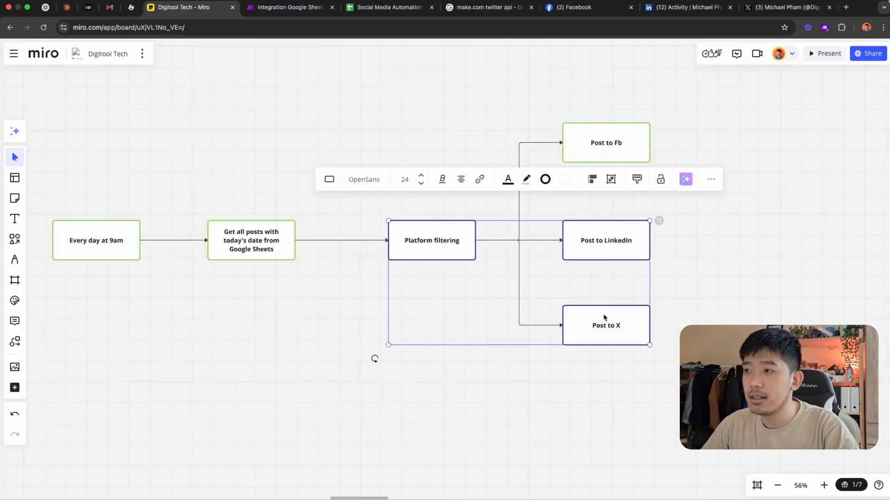
{"action": "left_click", "coordinate": [545, 179]}
{"action": "left_click", "coordinate": [576, 300]}
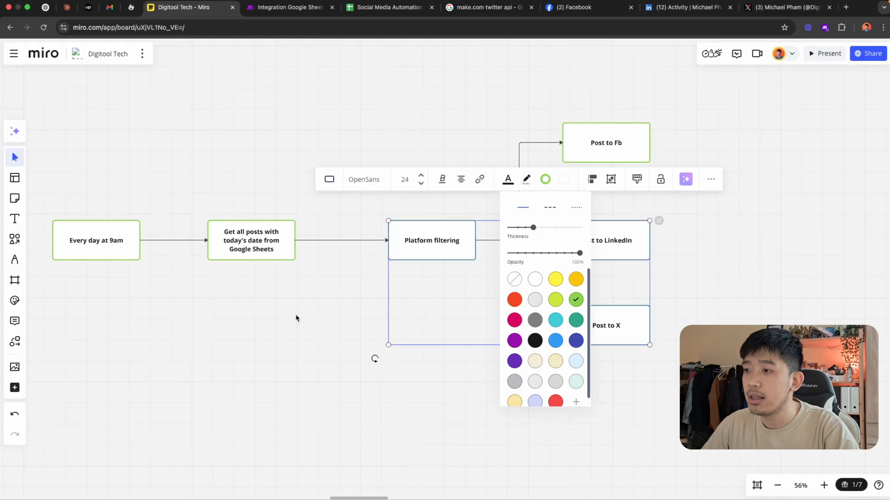
{"action": "left_click", "coordinate": [322, 323]}
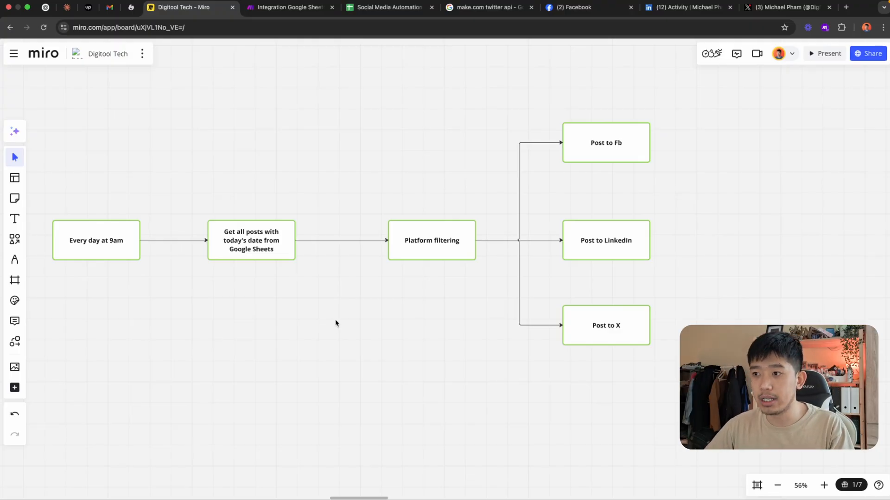
Return to the Make scenario and save it
{"action": "scroll", "coordinate": [391, 204], "scroll_direction": "left", "scroll_amount": 5}
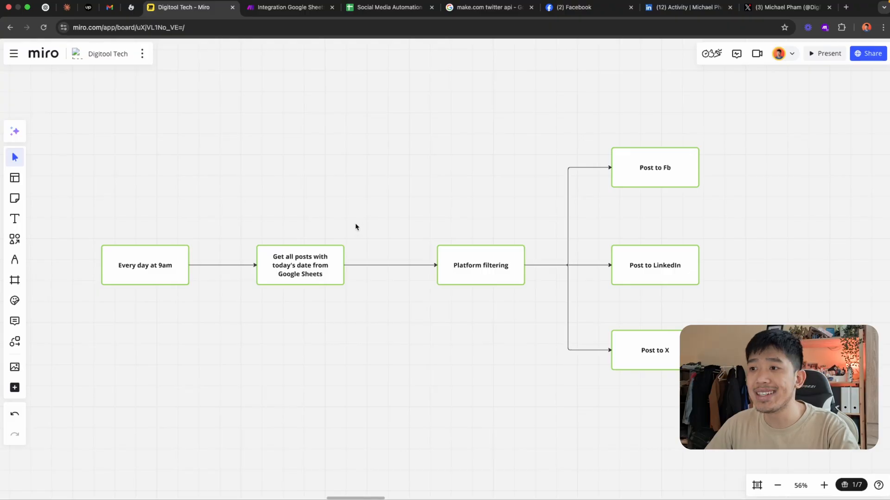
{"action": "left_click", "coordinate": [320, 7]}
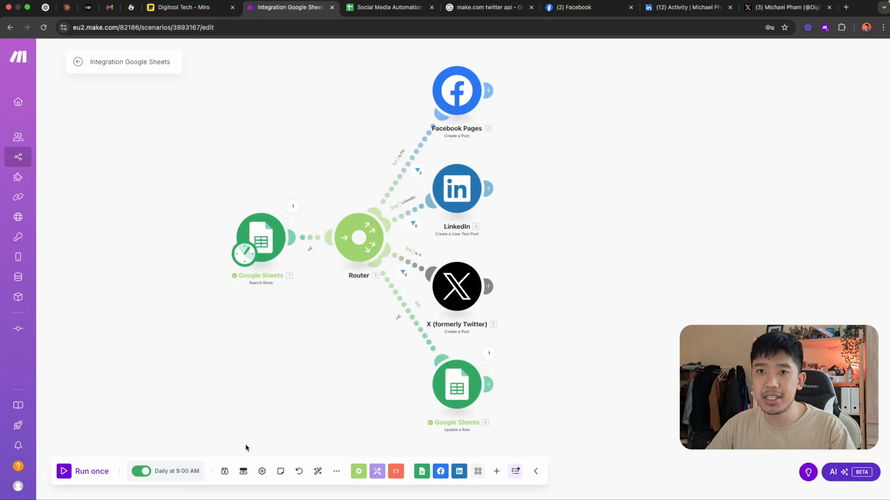
{"action": "left_click", "coordinate": [225, 470]}
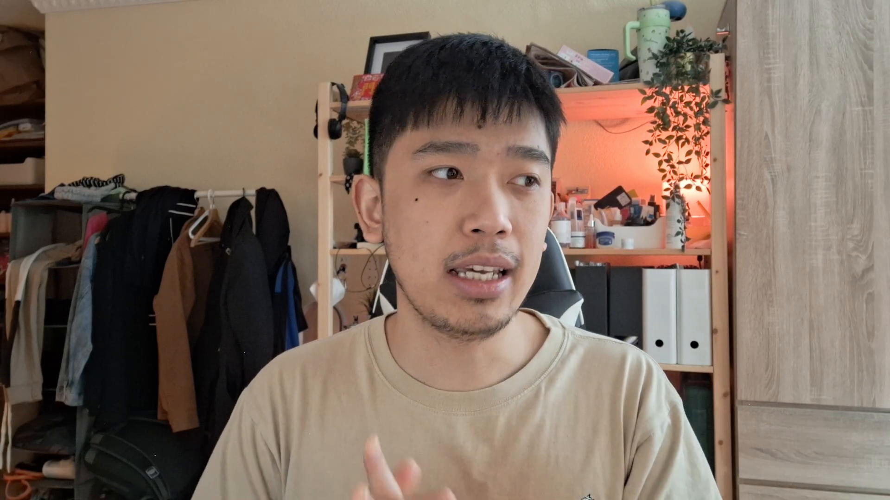